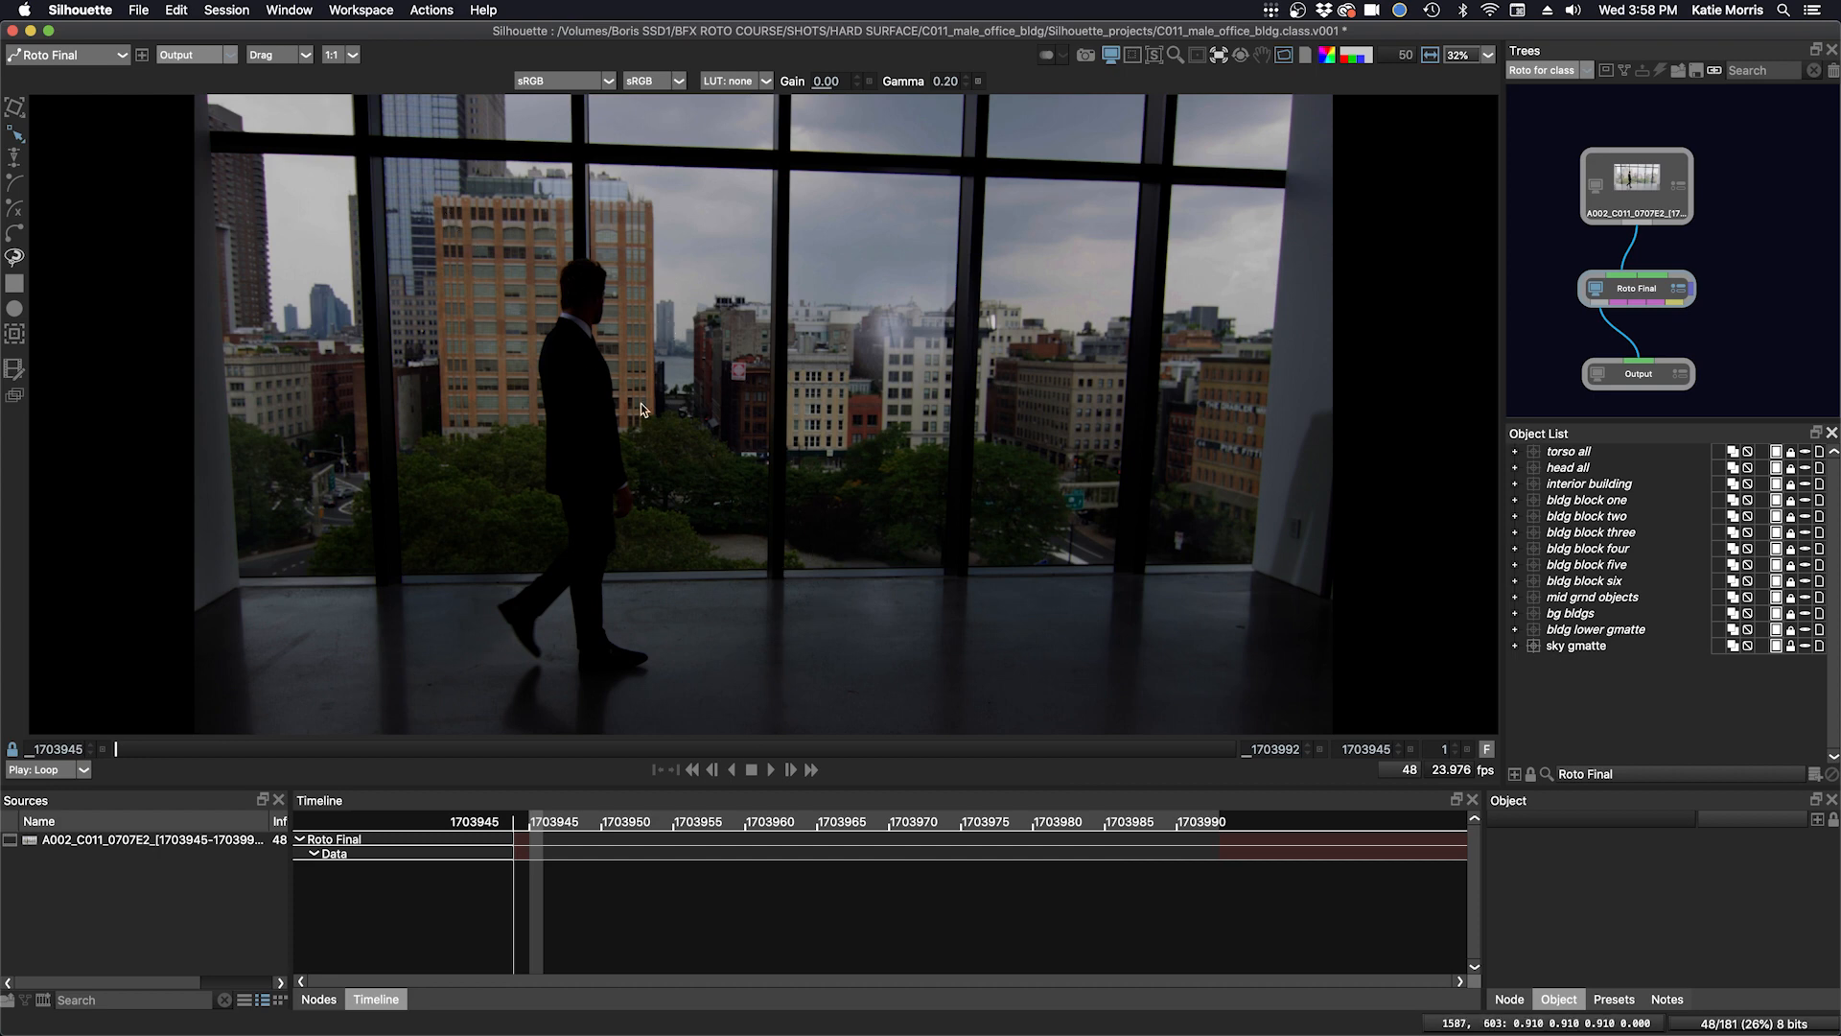
- Draw a square shape over the upper-left corner of the orange brick building on the first frame and place it in a new layer
{"action": "left_click_drag", "start_coordinate": [116, 752], "coordinate": [60, 737]}
{"action": "left_click_drag", "start_coordinate": [115, 752], "coordinate": [40, 748]}
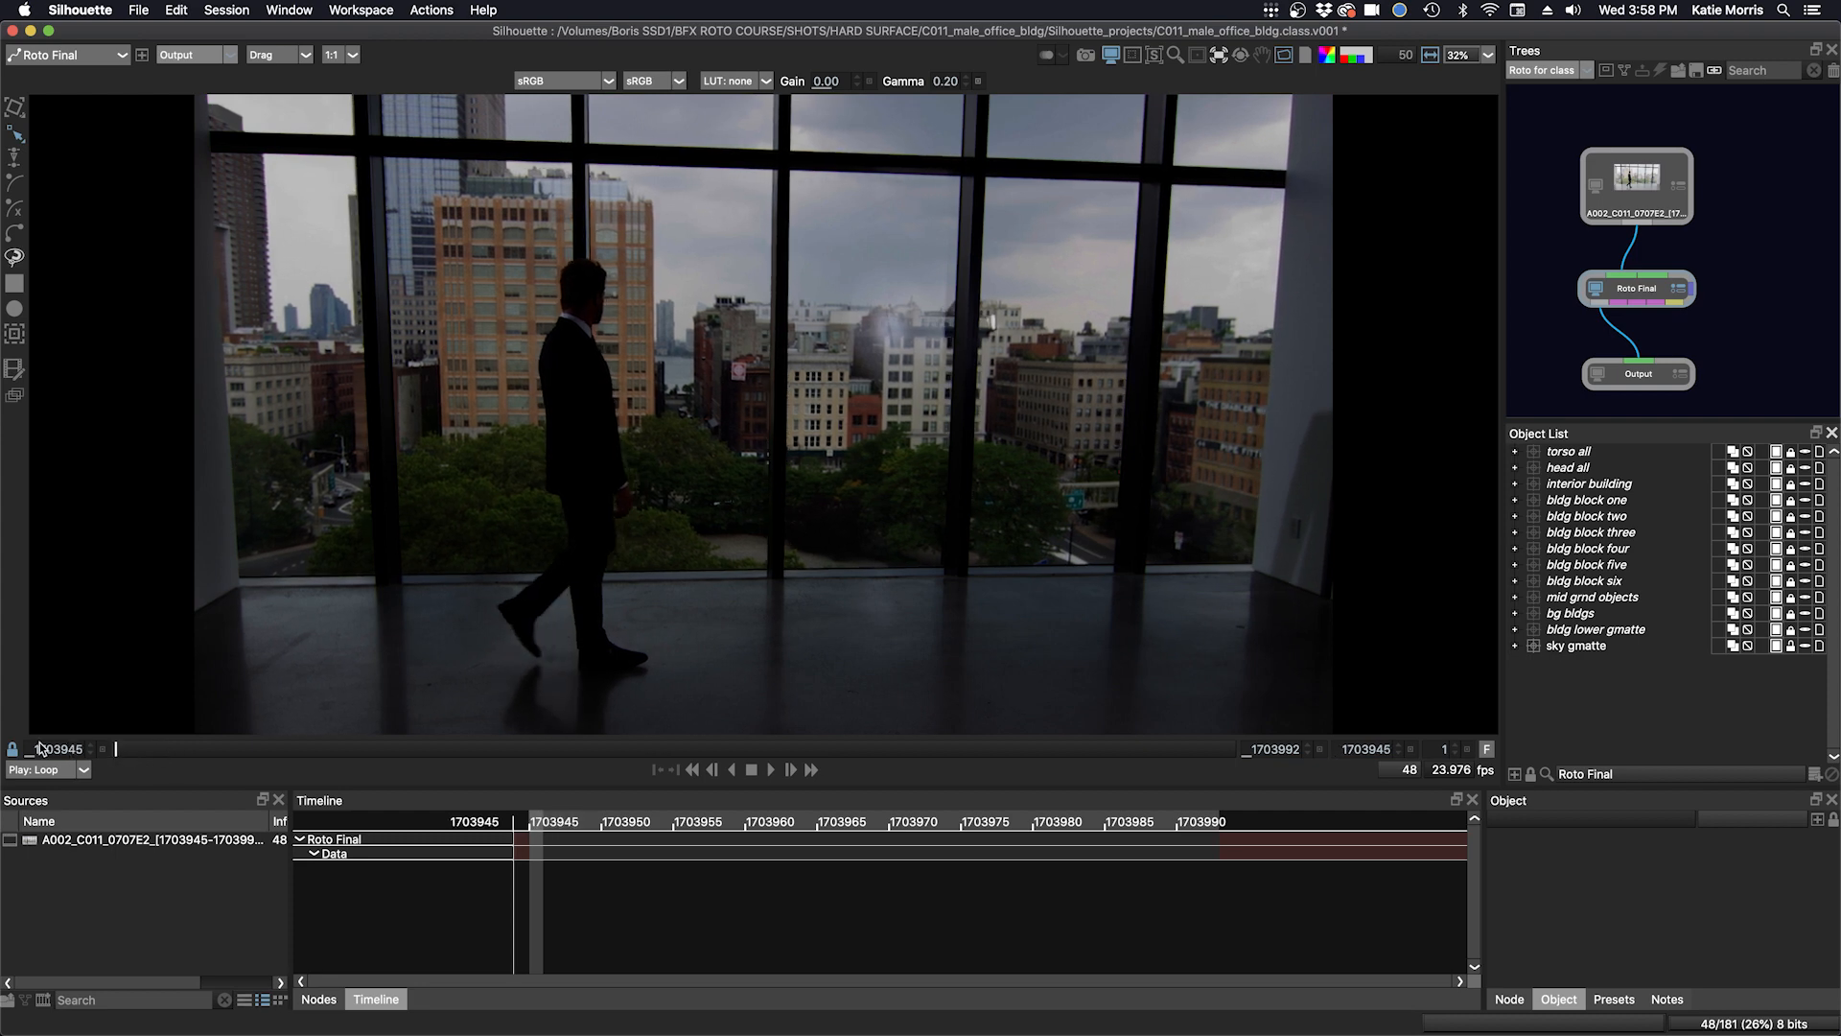
{"action": "left_click", "coordinate": [15, 282]}
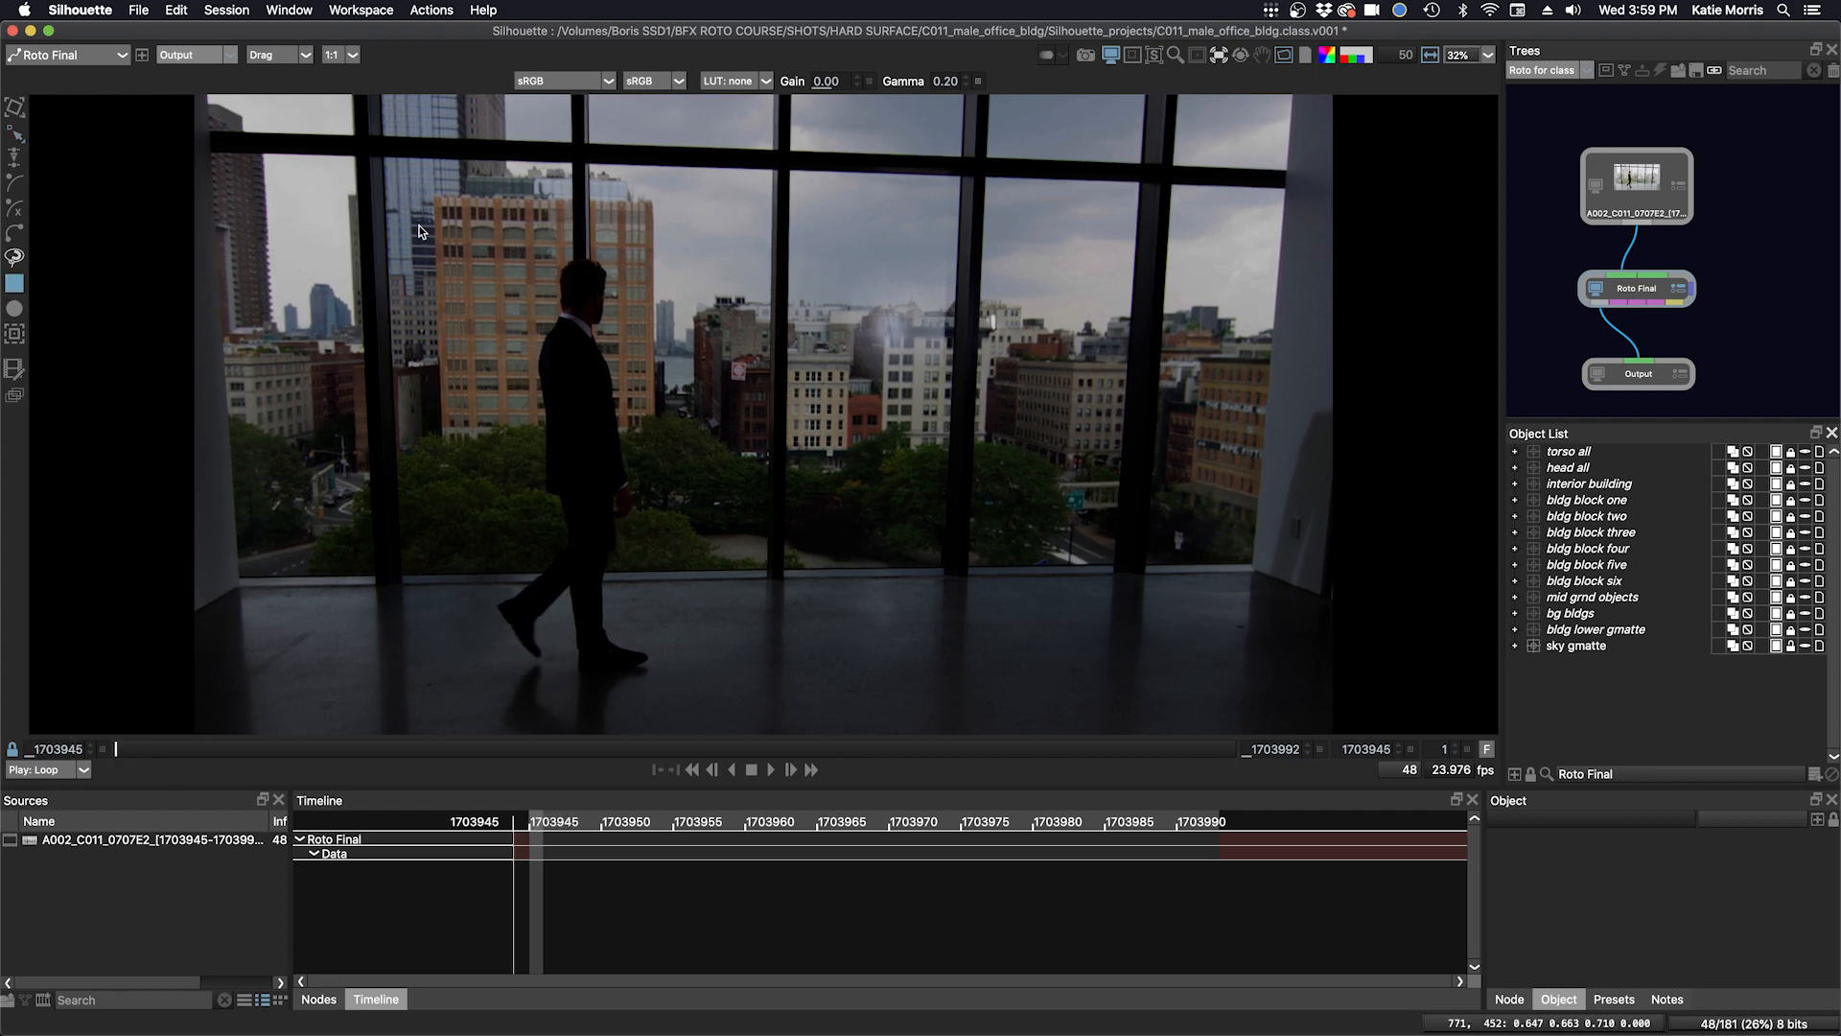
{"action": "left_click_drag", "start_coordinate": [442, 205], "coordinate": [495, 262]}
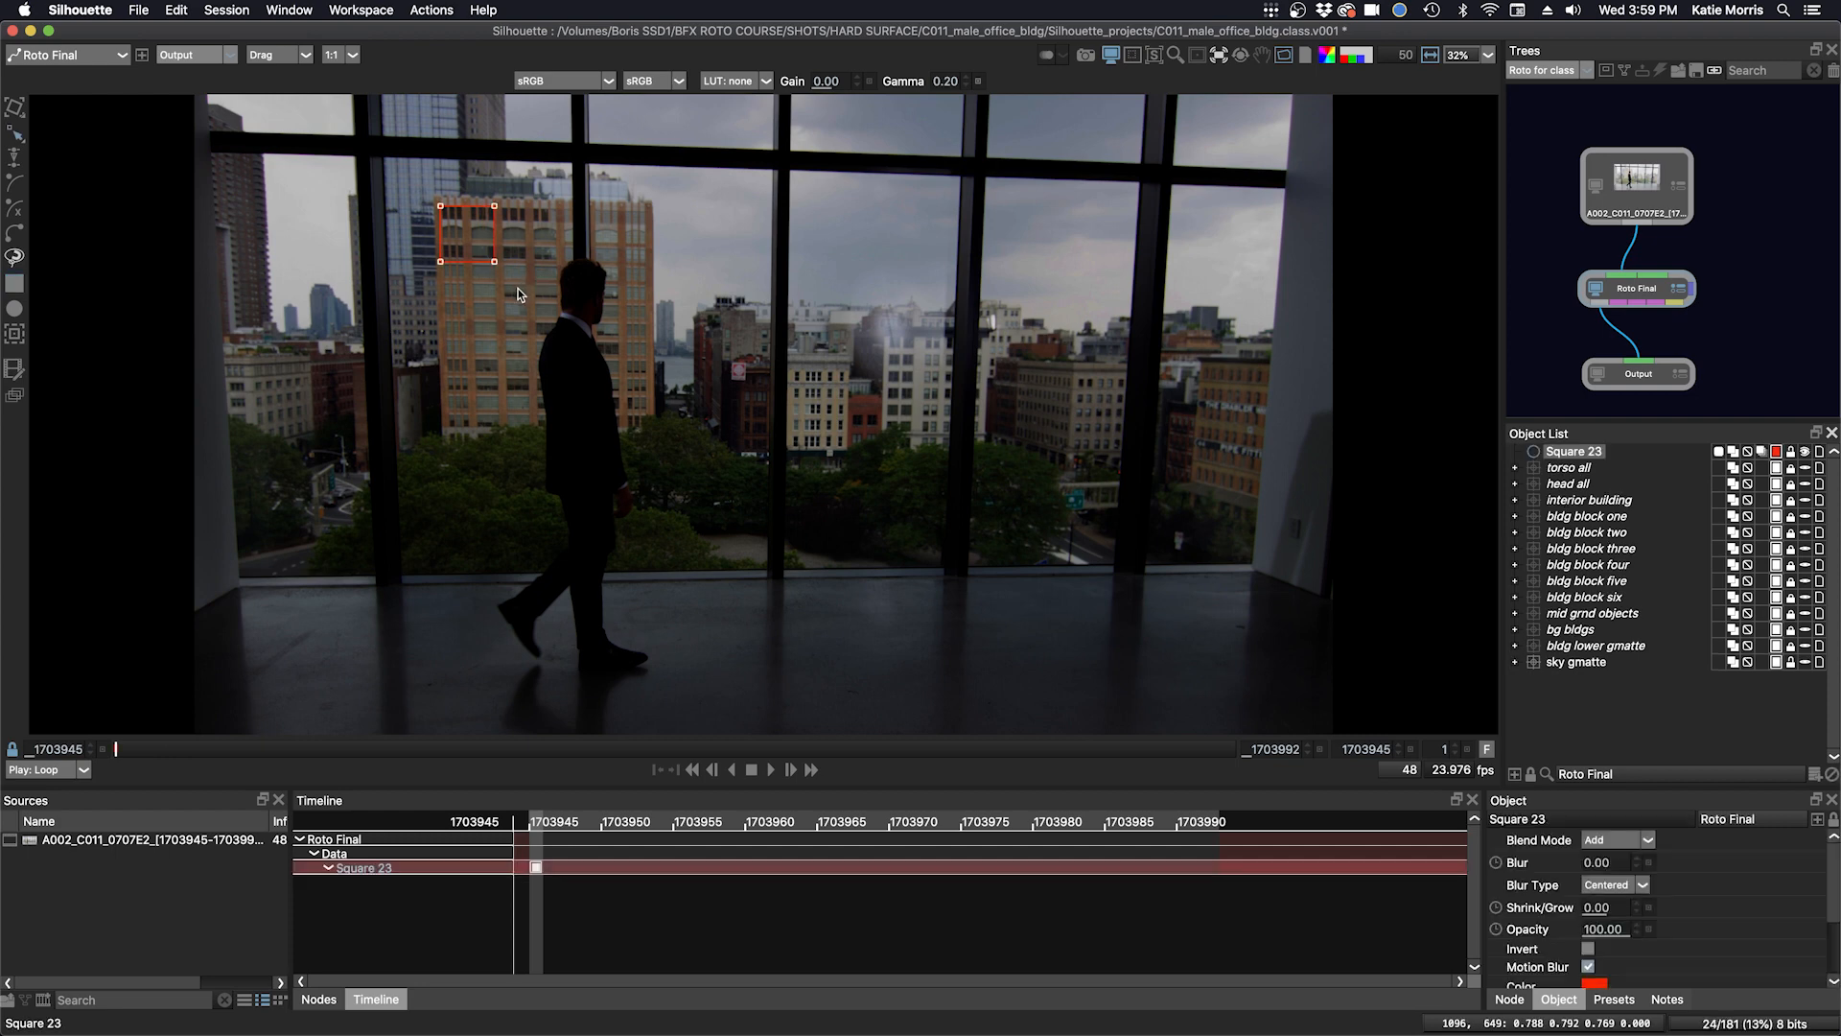
{"action": "left_click", "coordinate": [1814, 775]}
{"action": "left_click_drag", "start_coordinate": [1570, 474], "coordinate": [1576, 457]}
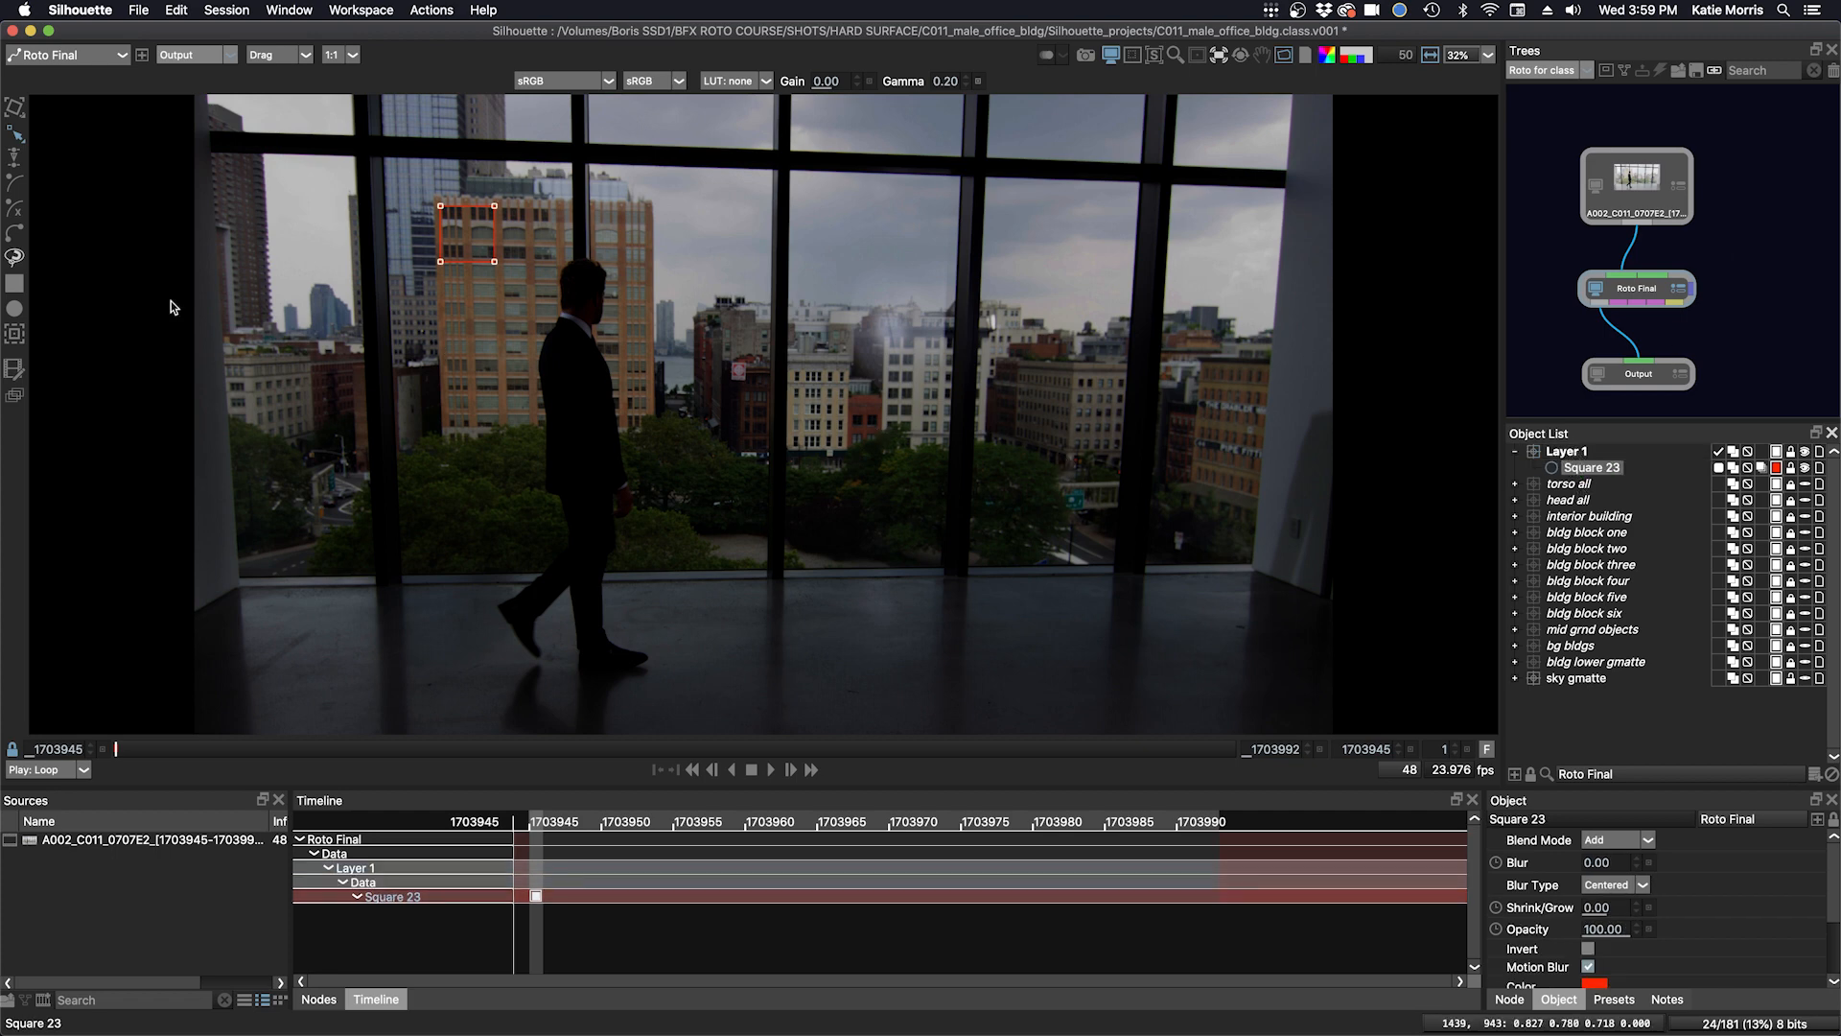
- Draw a second square in Layer 1 over the building's upper-right corner and pull both squares' inner edges slightly toward the building's outer sides
{"action": "left_click", "coordinate": [14, 284]}
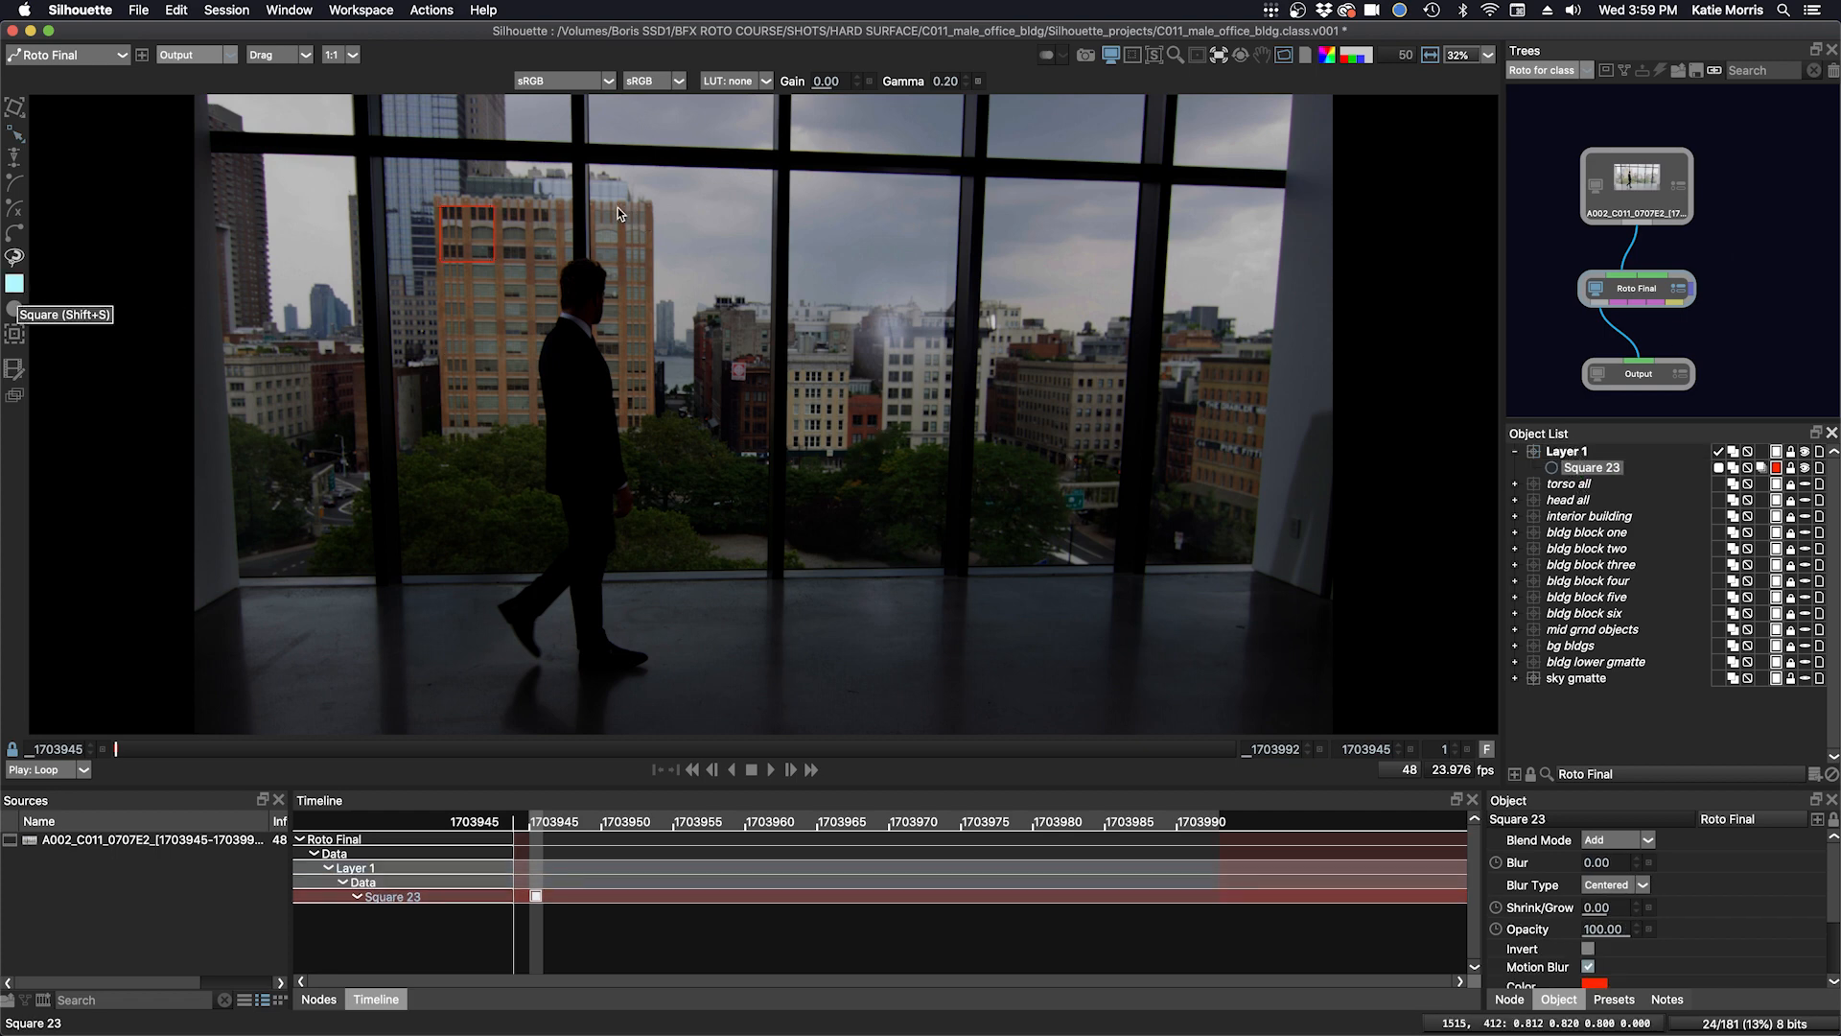
{"action": "left_click_drag", "start_coordinate": [609, 209], "coordinate": [650, 253]}
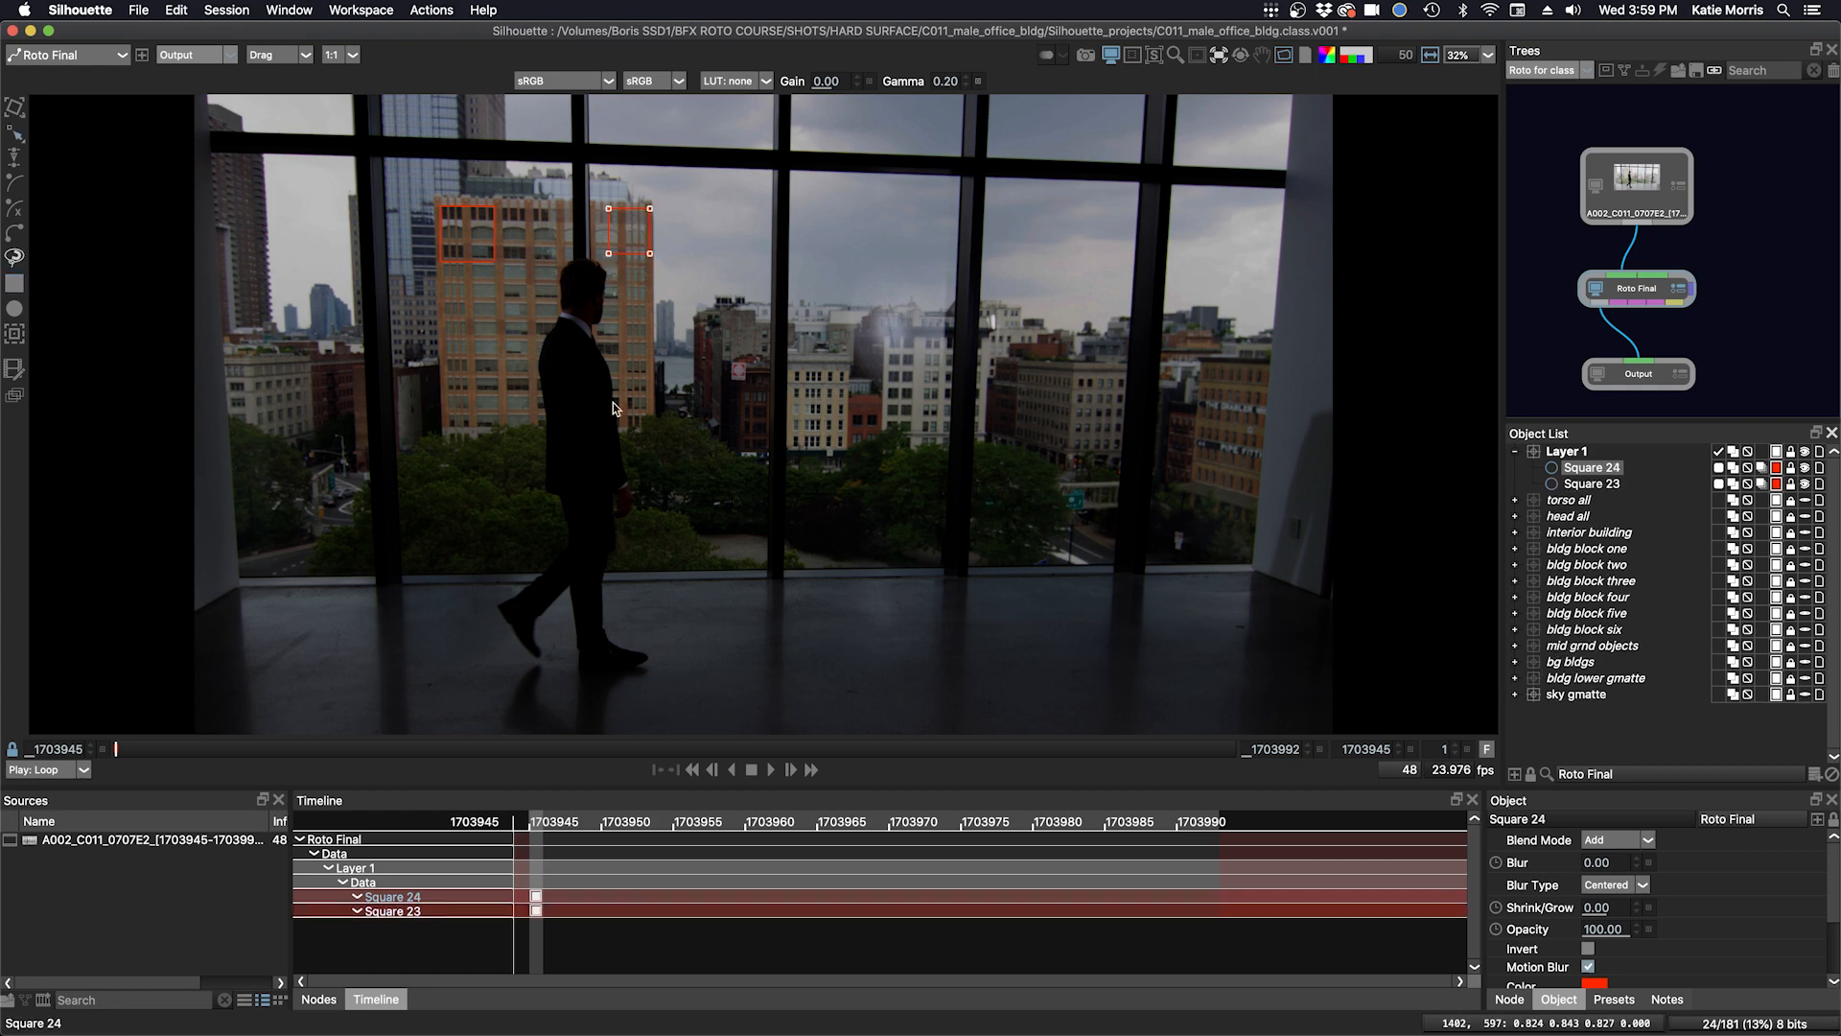
{"action": "left_click_drag", "start_coordinate": [211, 754], "coordinate": [88, 746]}
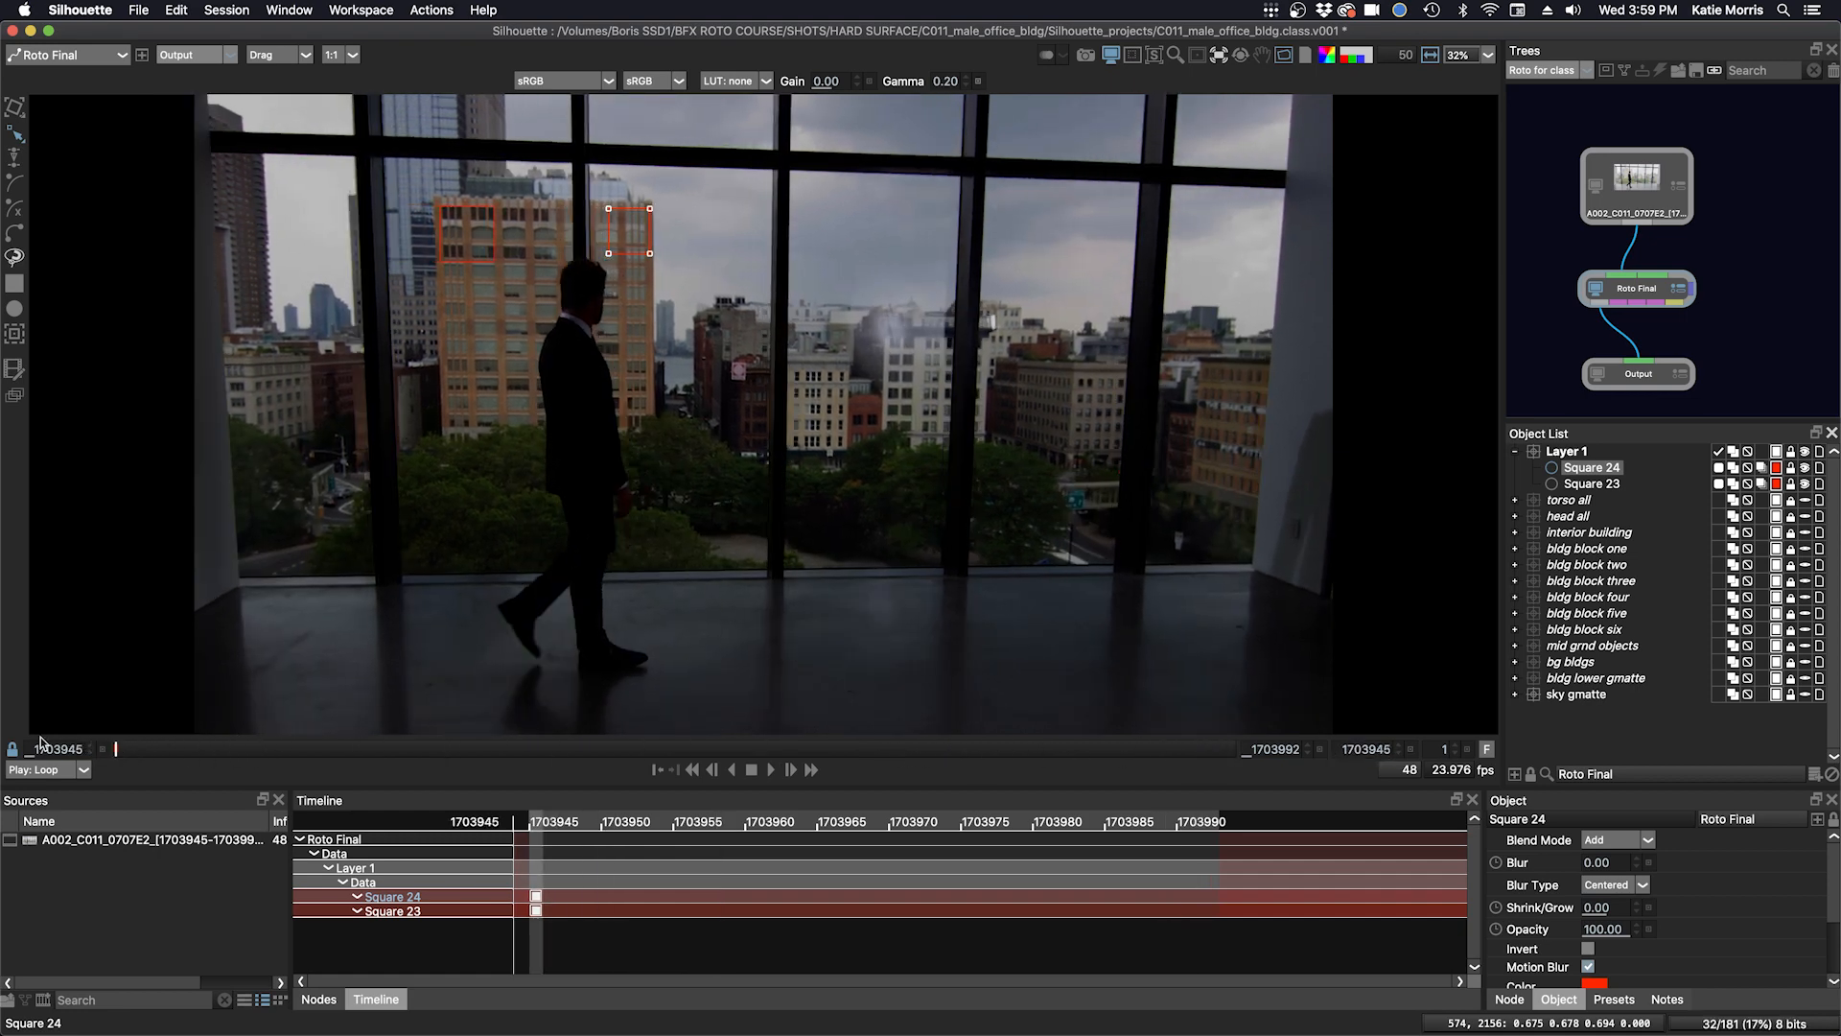
{"action": "left_click", "coordinate": [496, 228]}
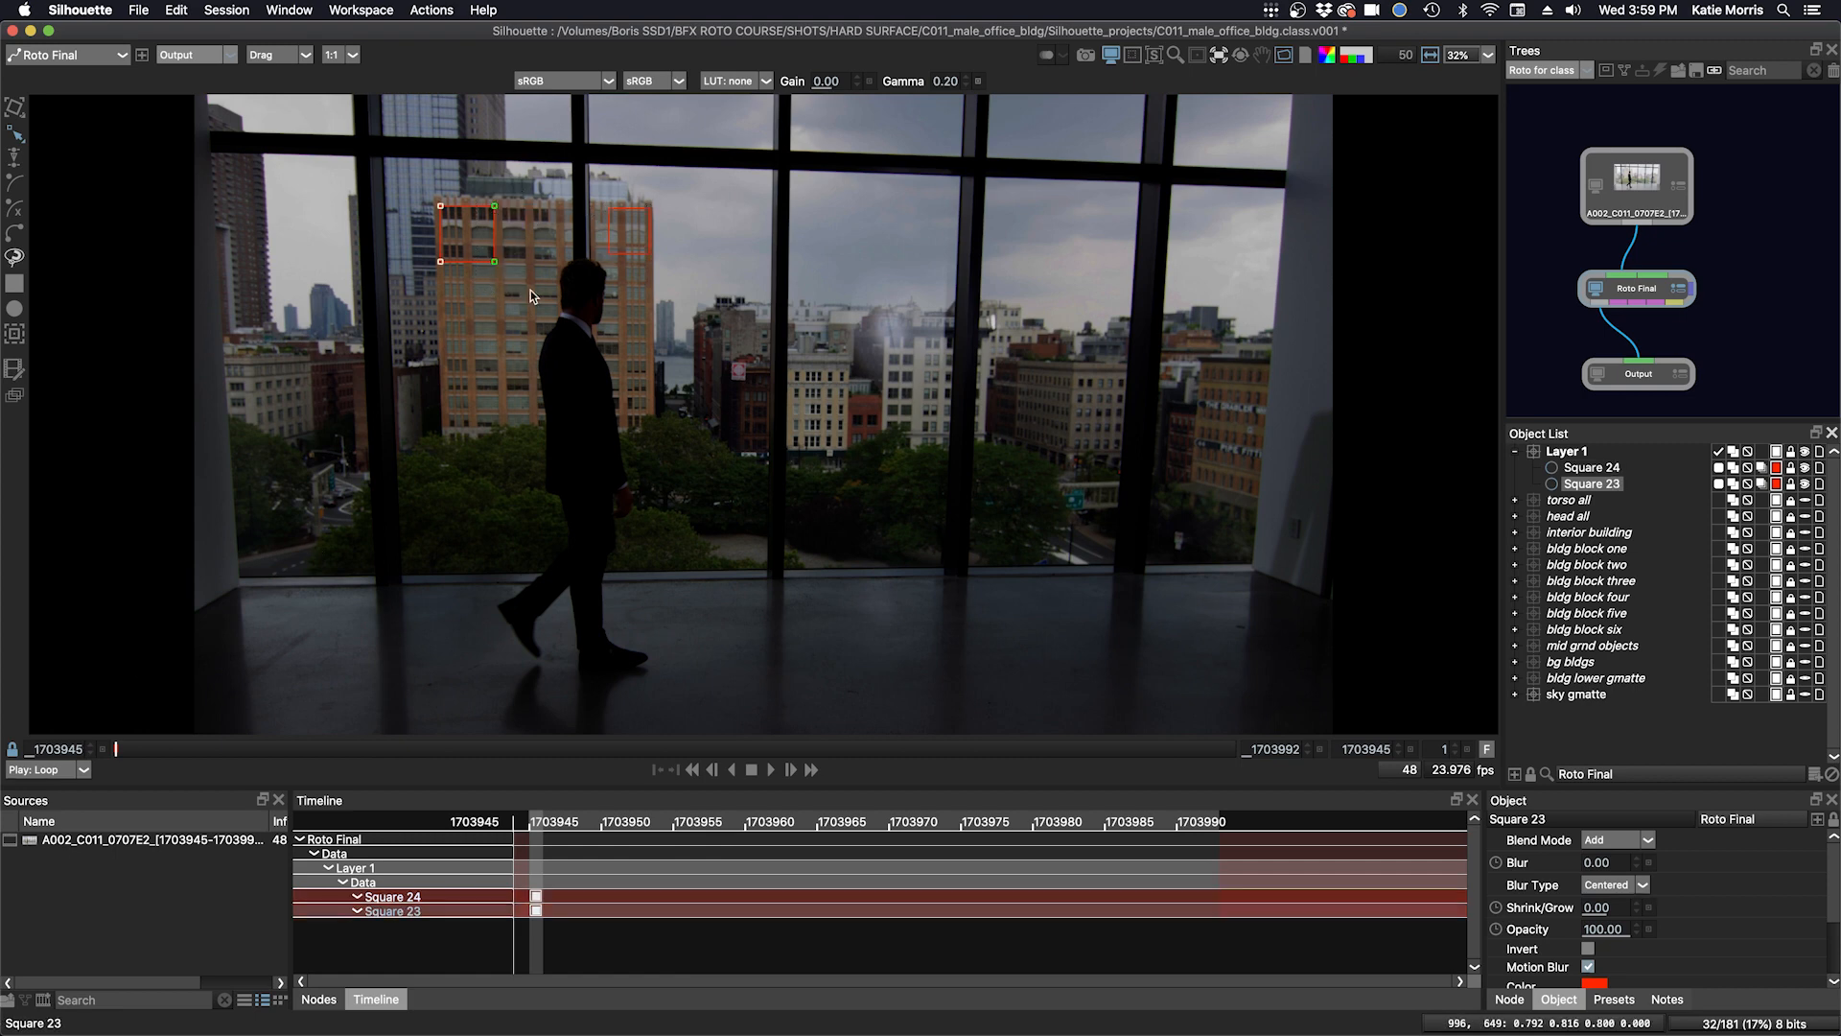
{"action": "left_click", "coordinate": [600, 213]}
{"action": "left_click_drag", "start_coordinate": [595, 200], "coordinate": [612, 254]}
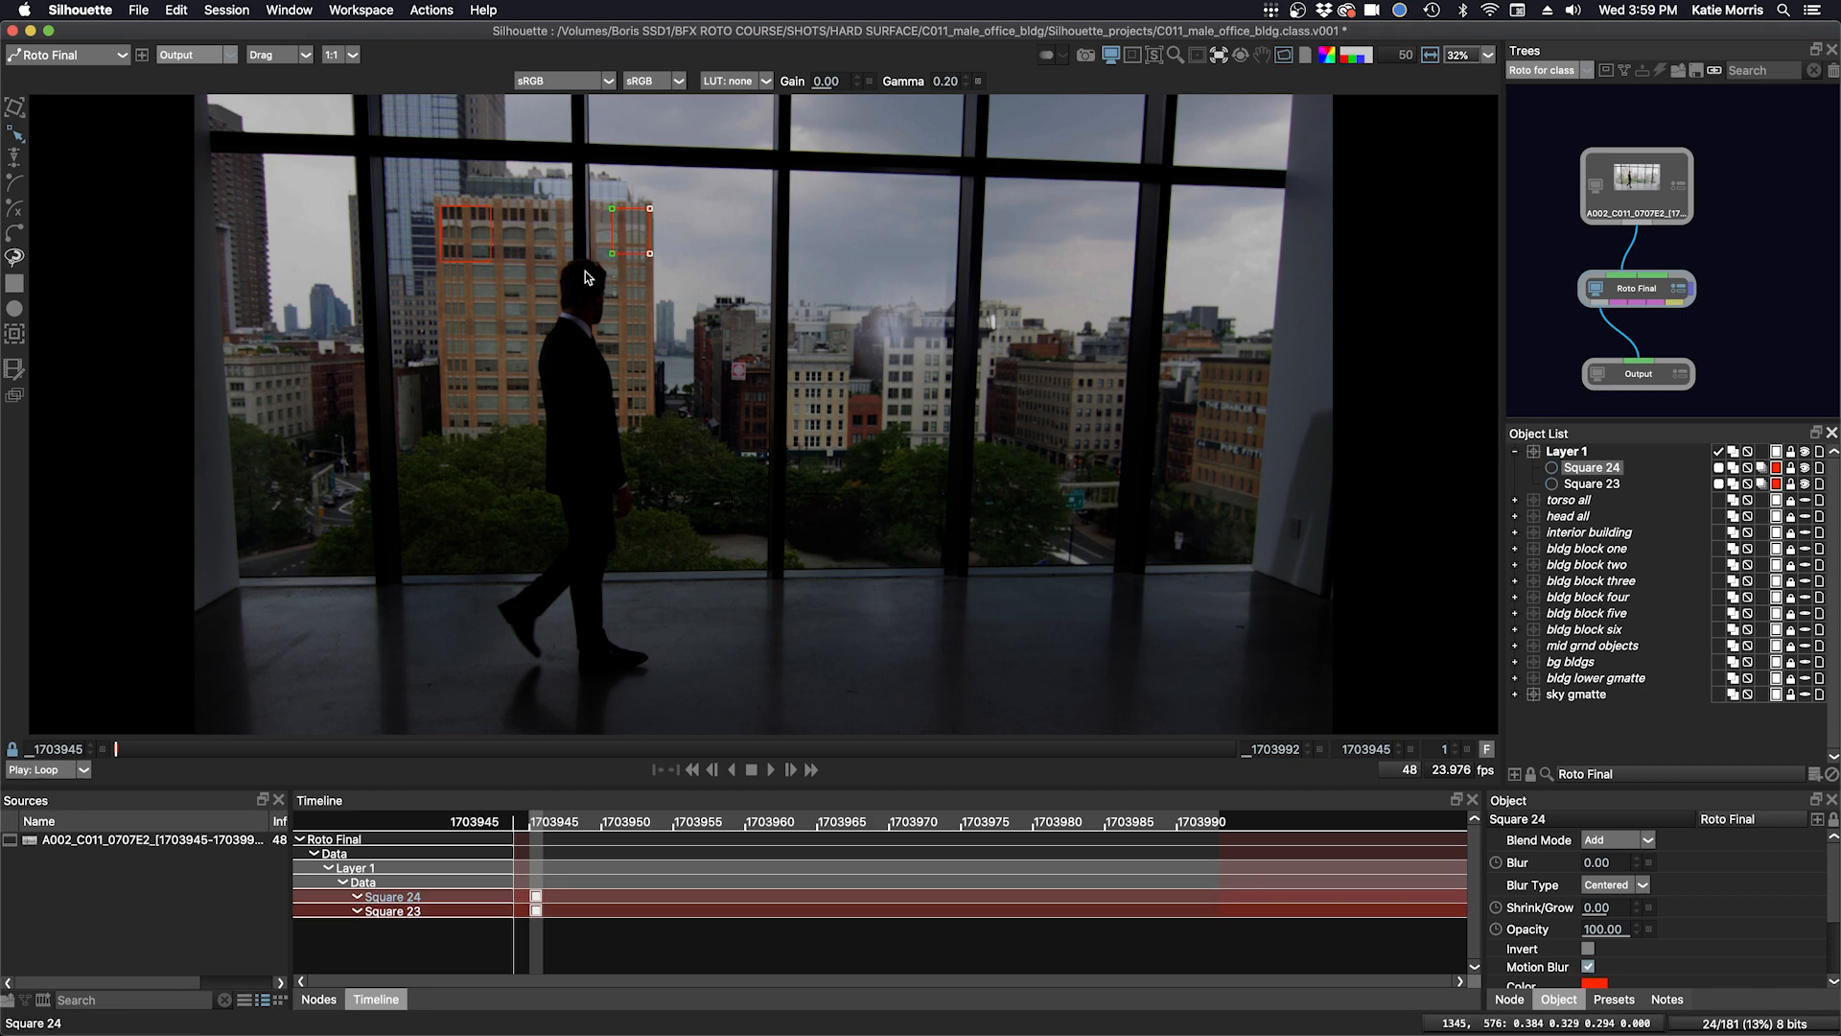
- Track Layer 1 with both squares forward through the shot using the Mocha tracker on the Foreground view, with translation, scale and rotation
{"action": "left_click", "coordinate": [1597, 485], "text": "shift"}
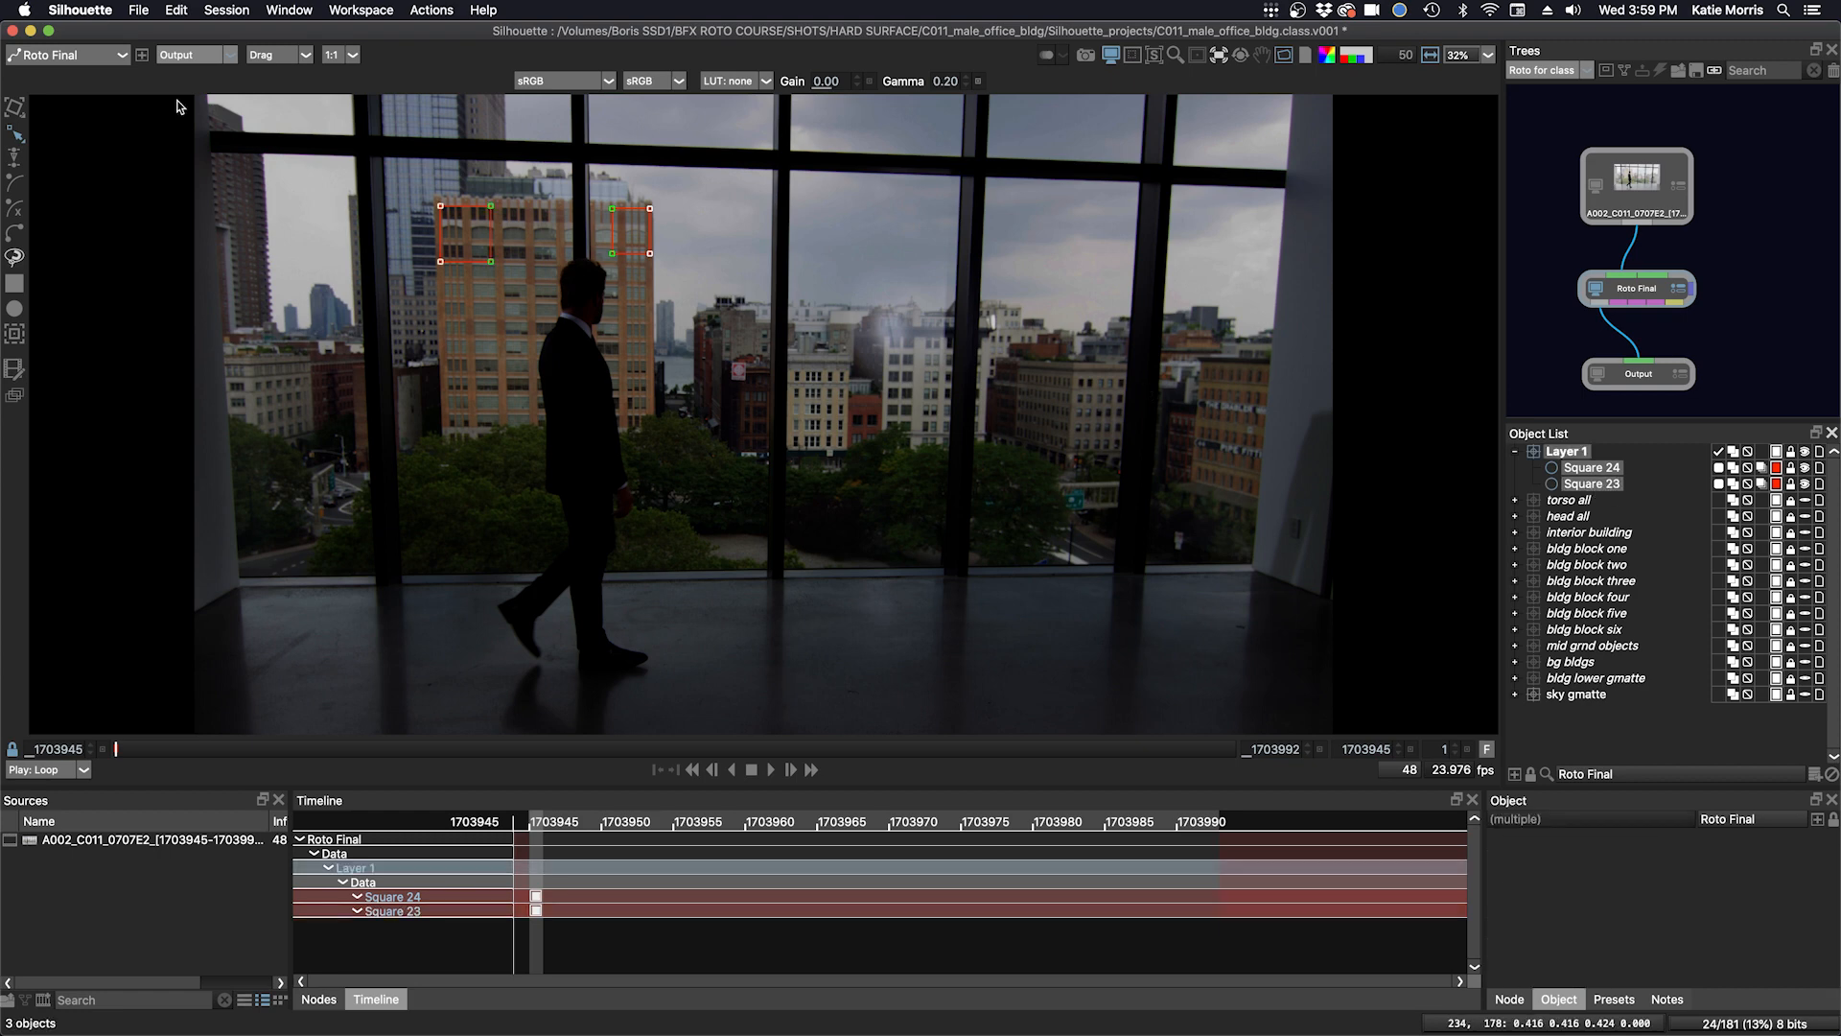
{"action": "left_click", "coordinate": [202, 56]}
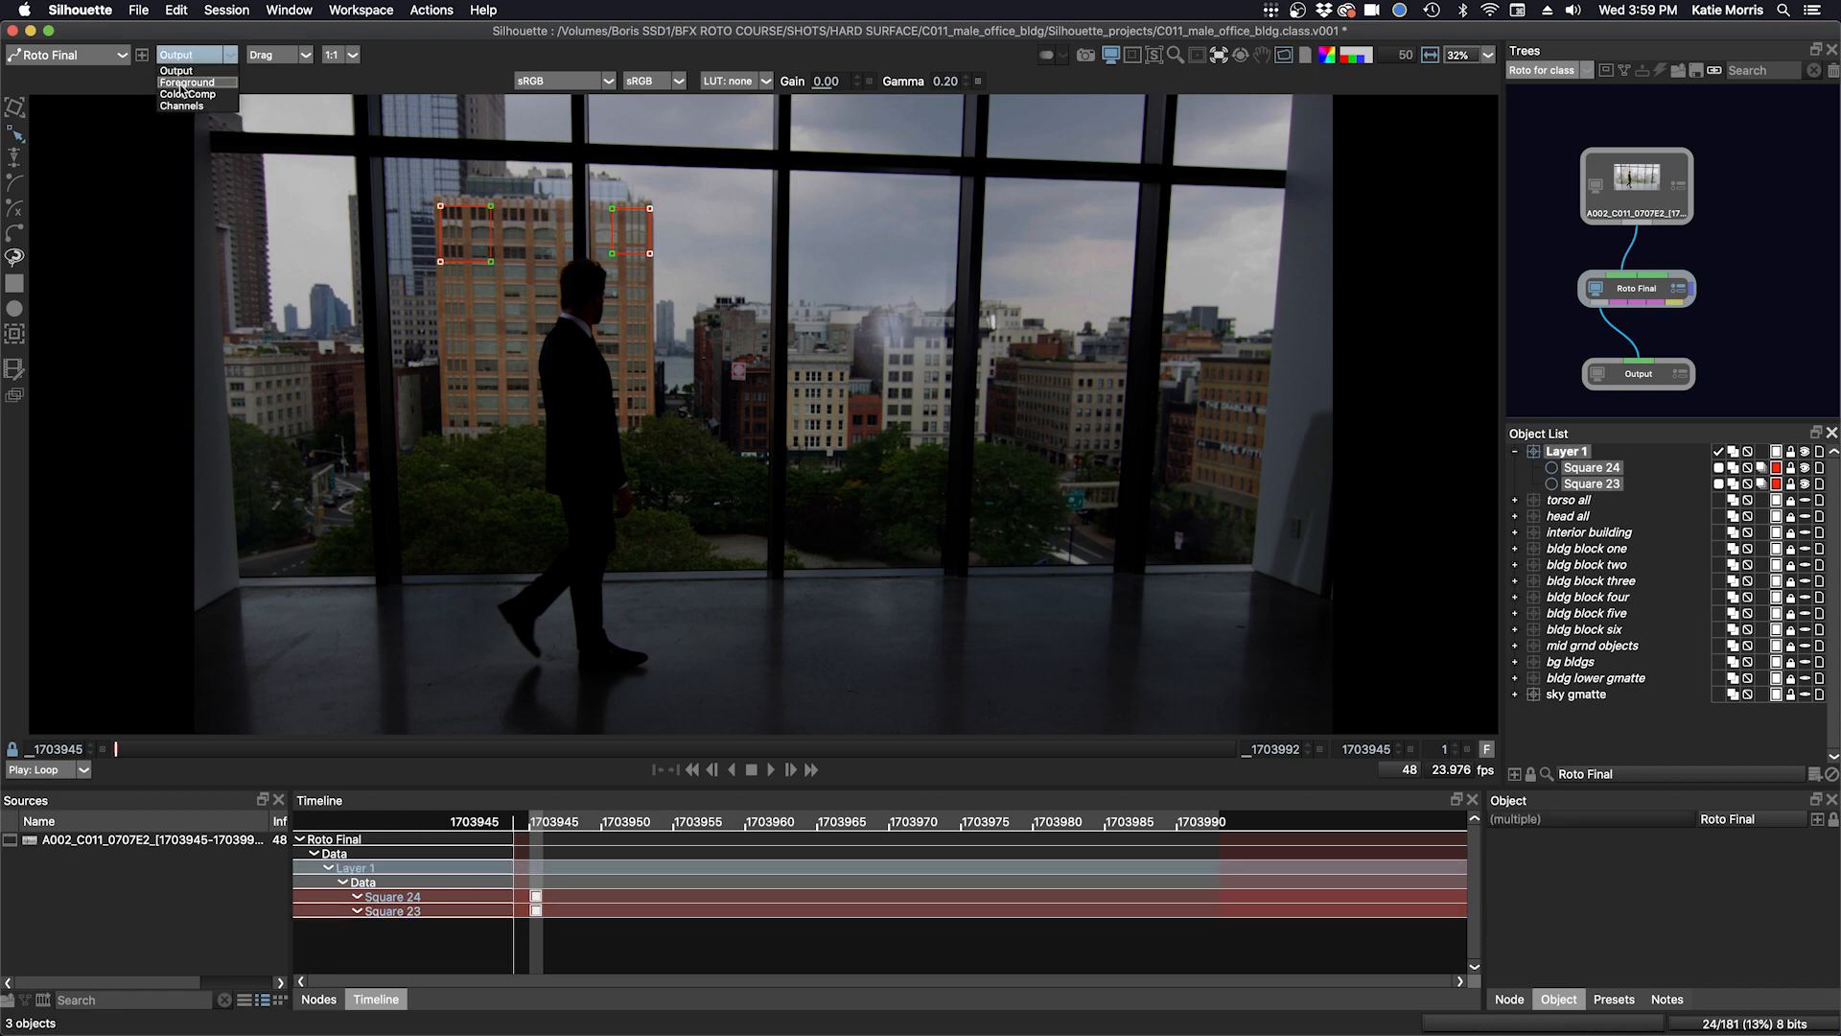
{"action": "left_click", "coordinate": [192, 95]}
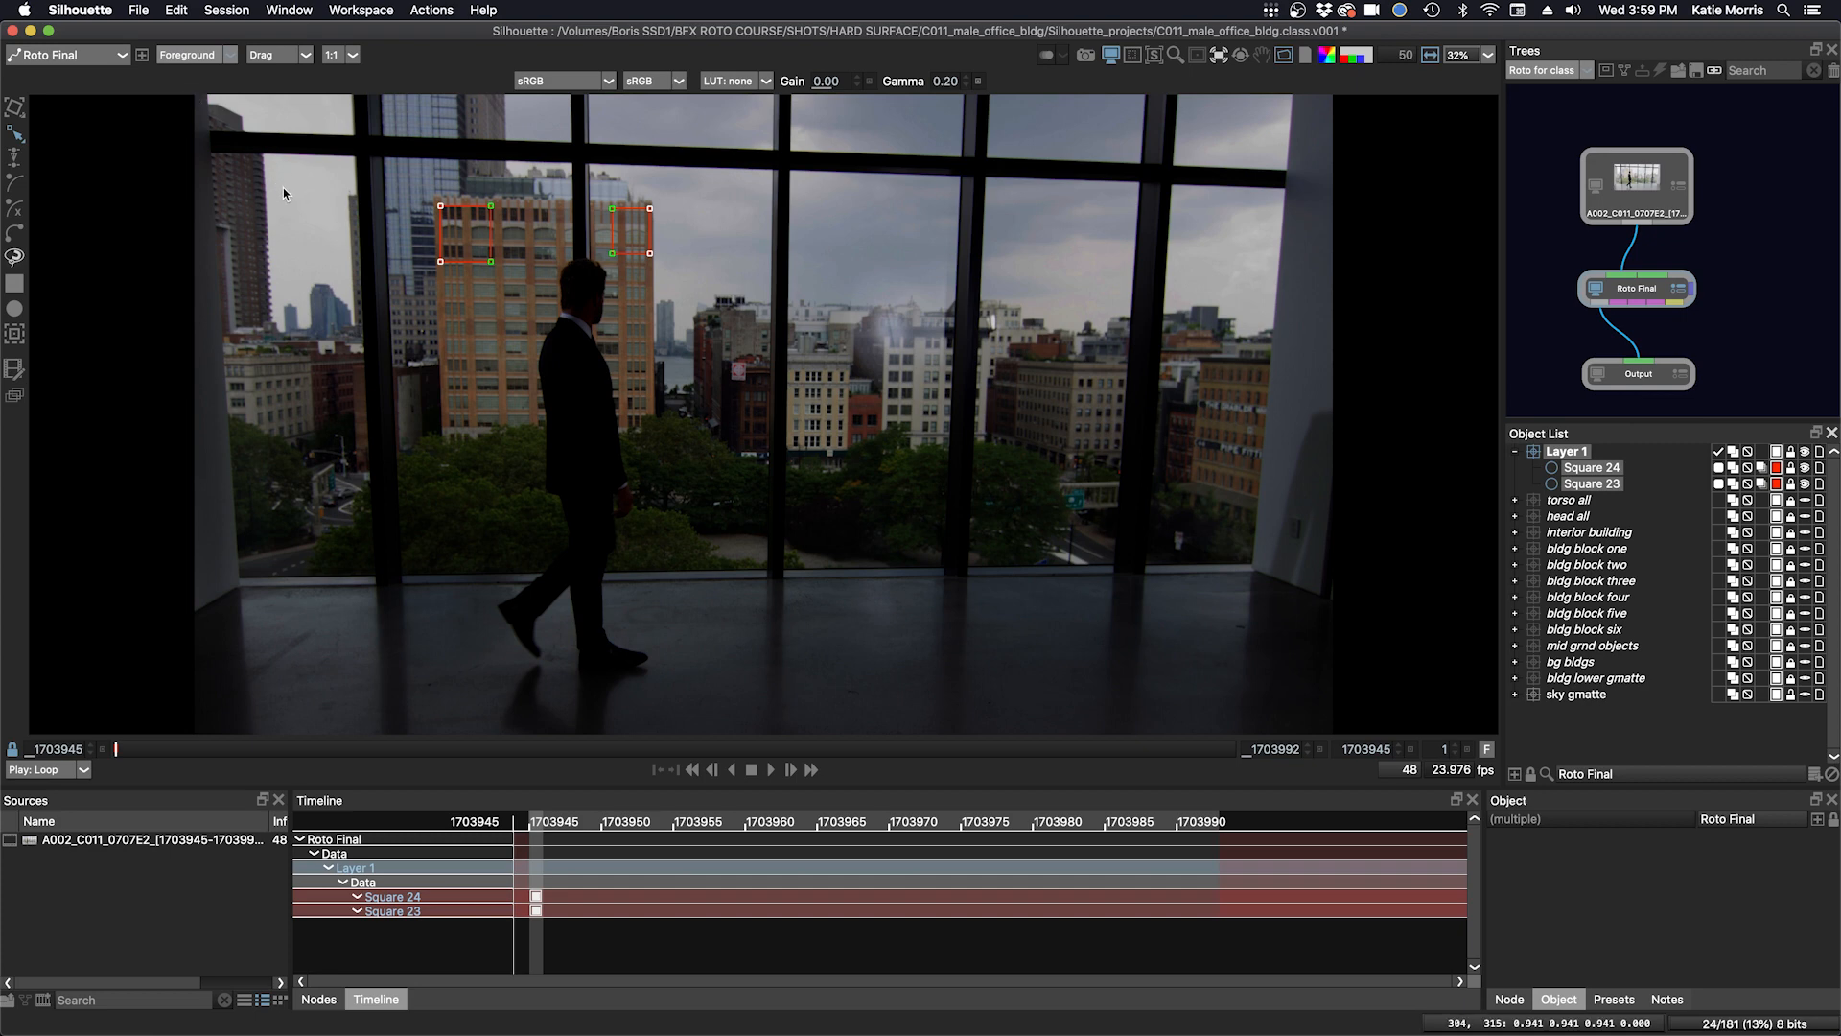
{"action": "key", "text": "shift+t"}
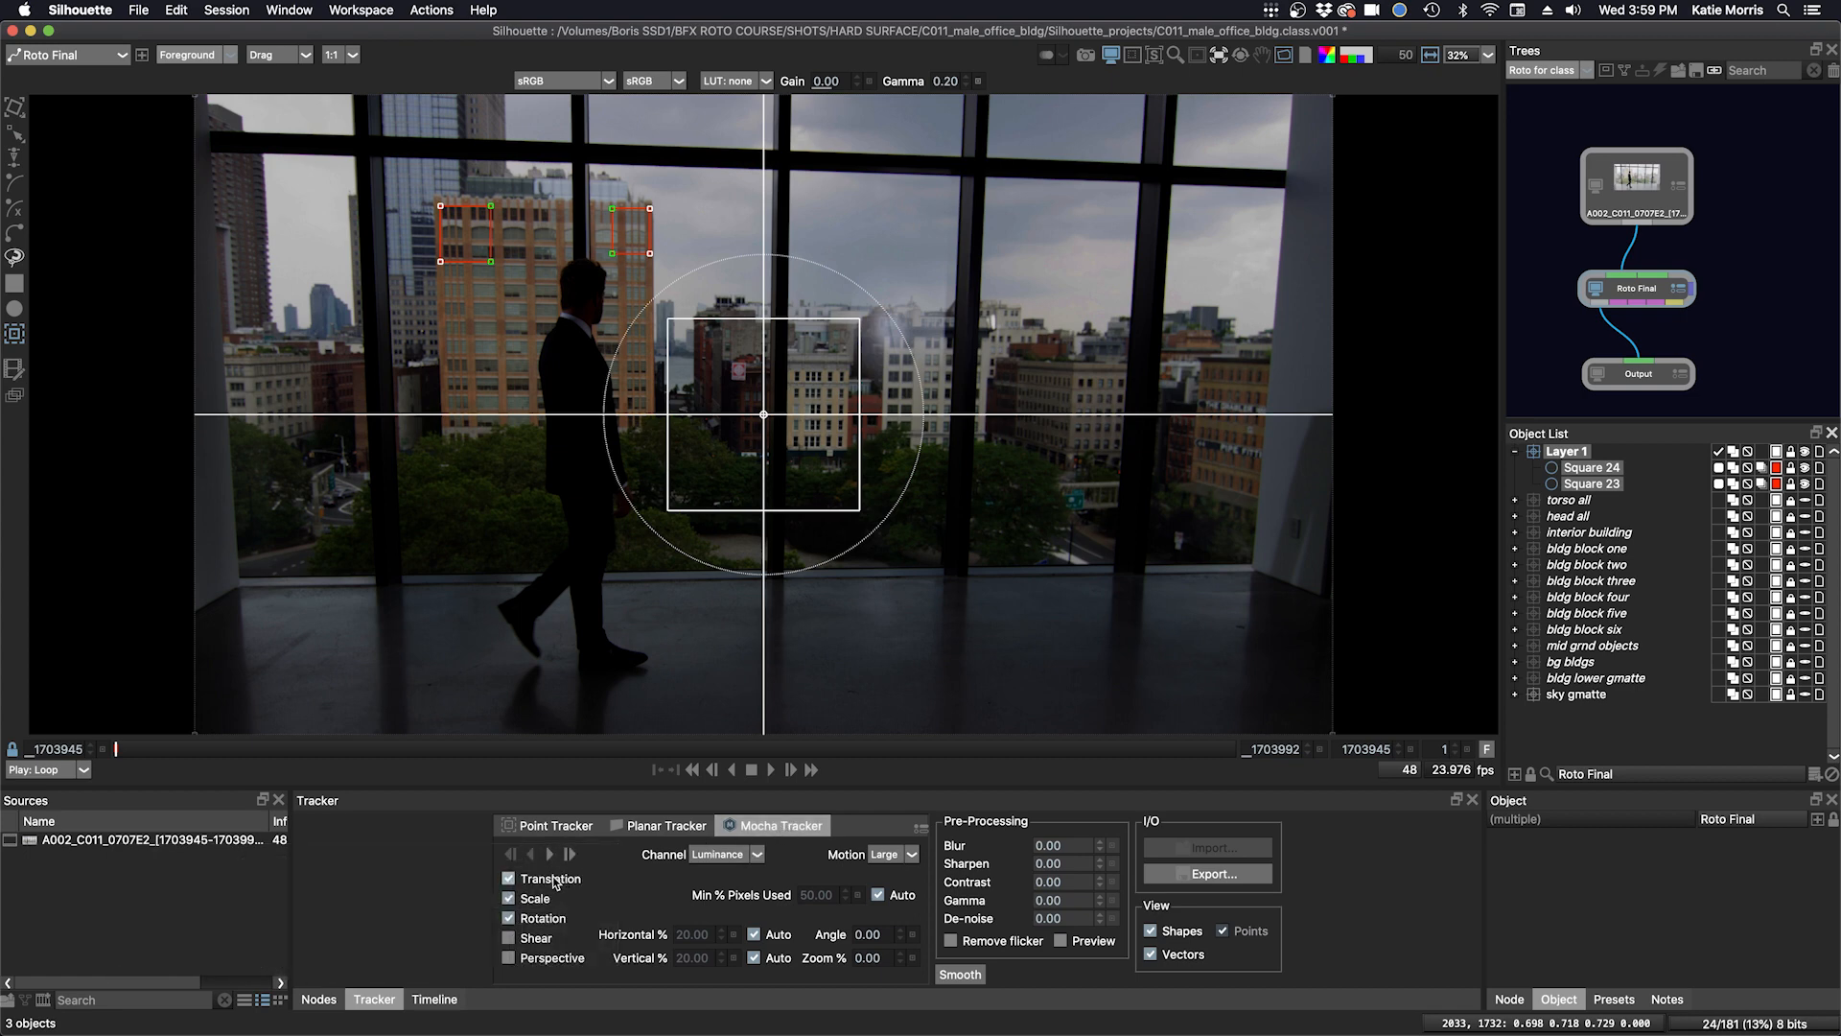
{"action": "left_click", "coordinate": [505, 895]}
{"action": "left_click", "coordinate": [569, 855]}
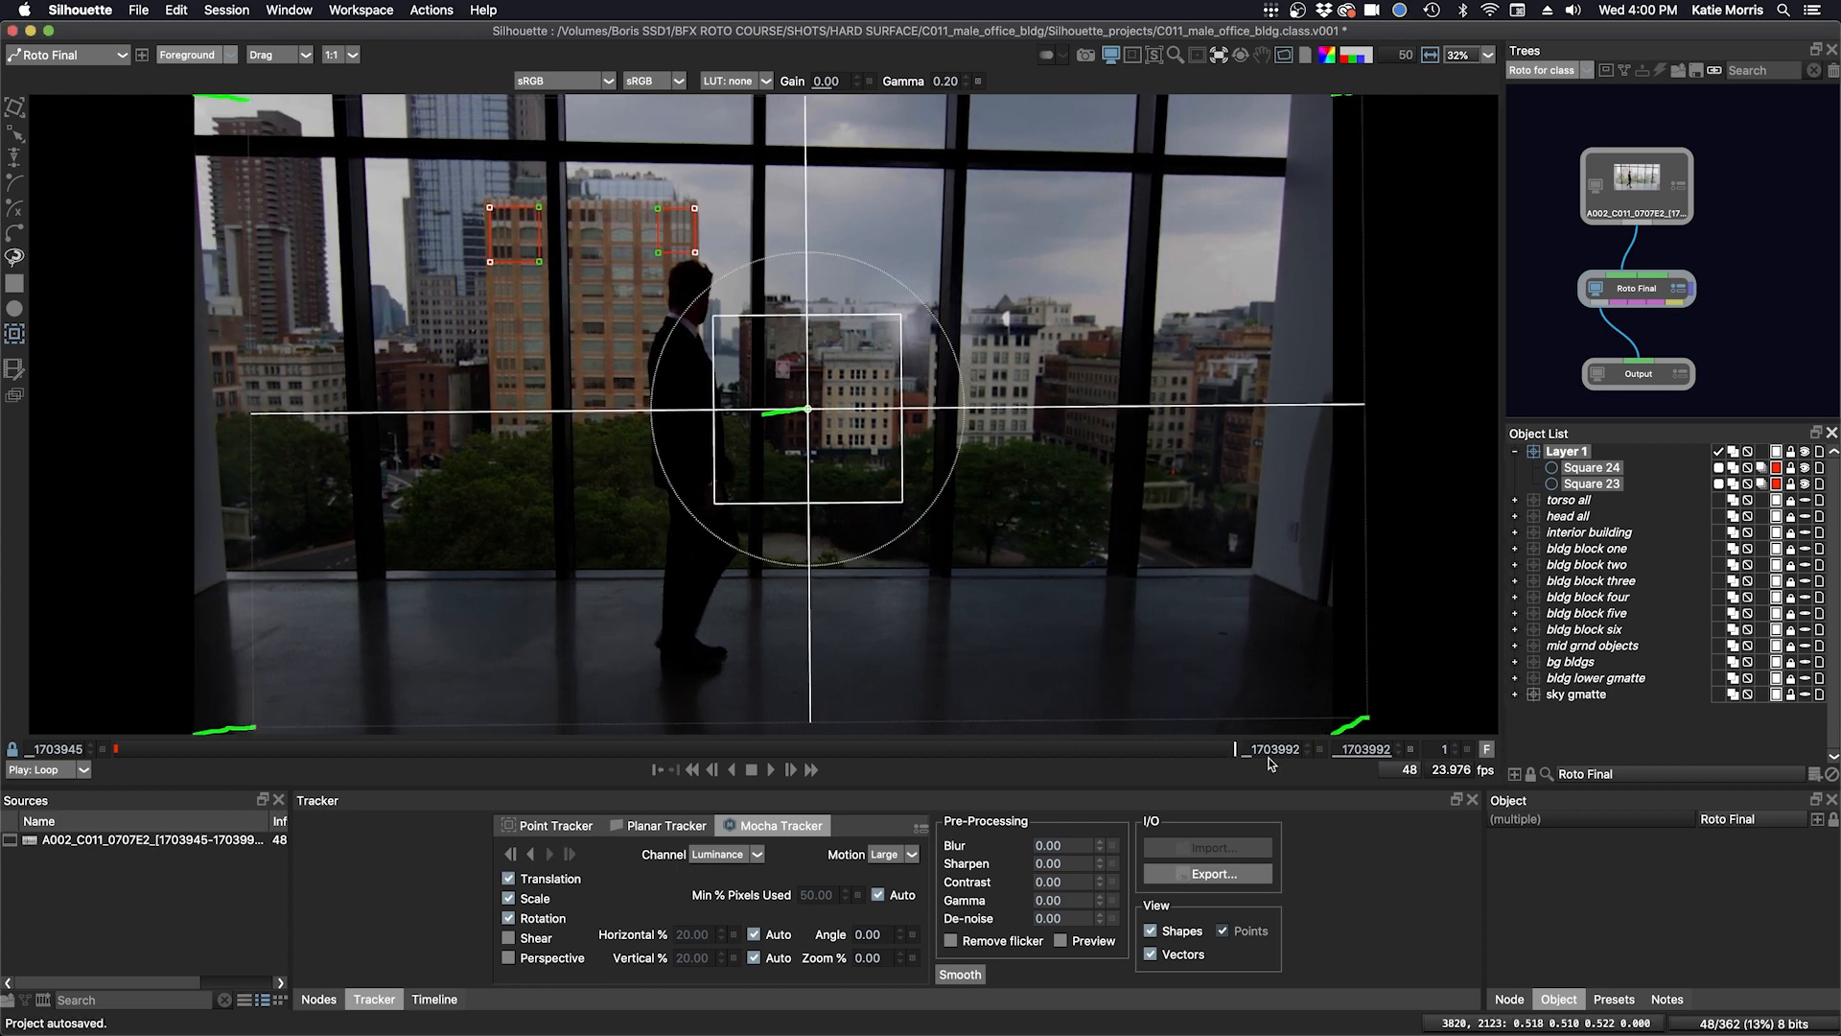
{"action": "left_click_drag", "start_coordinate": [127, 753], "coordinate": [377, 751]}
{"action": "left_click_drag", "start_coordinate": [622, 768], "coordinate": [1012, 753]}
{"action": "mouse_move", "coordinate": [1207, 745]}
{"action": "left_mouse_down"}
{"action": "mouse_move", "coordinate": [985, 755]}
{"action": "mouse_move", "coordinate": [1205, 748]}
{"action": "left_mouse_up"}
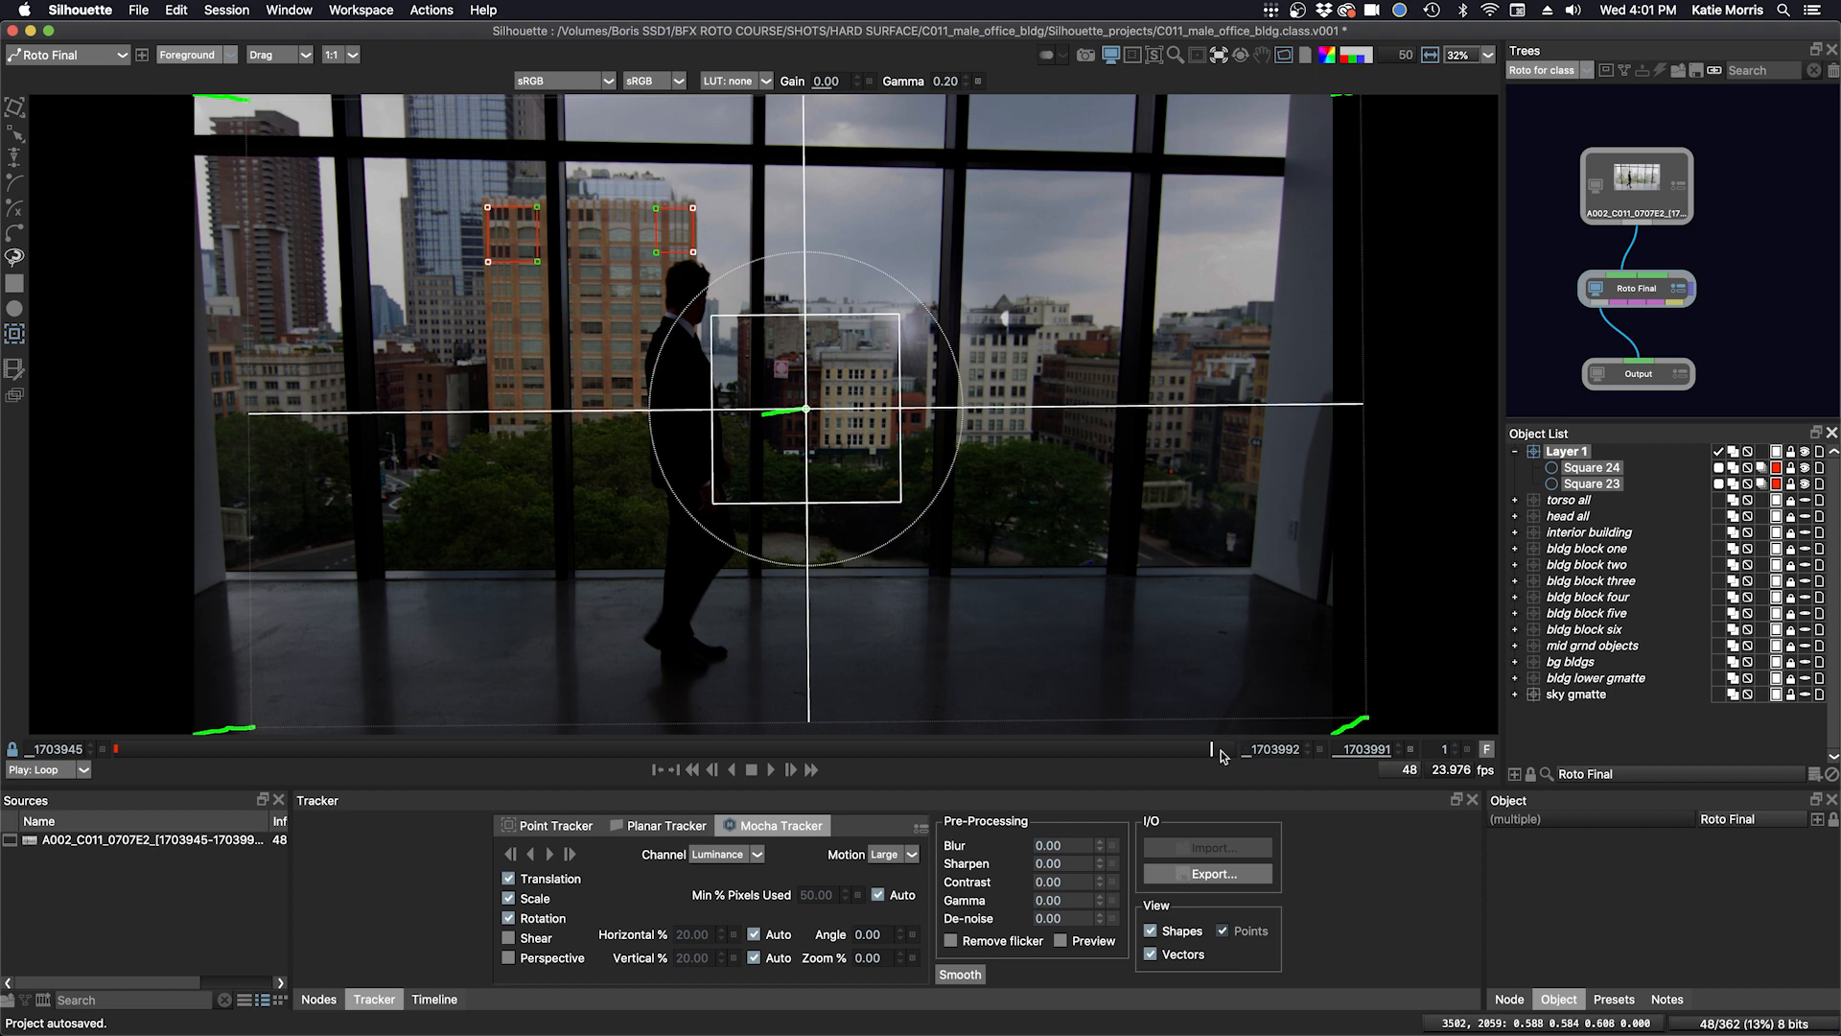
{"action": "left_click_drag", "start_coordinate": [1221, 753], "coordinate": [1285, 750]}
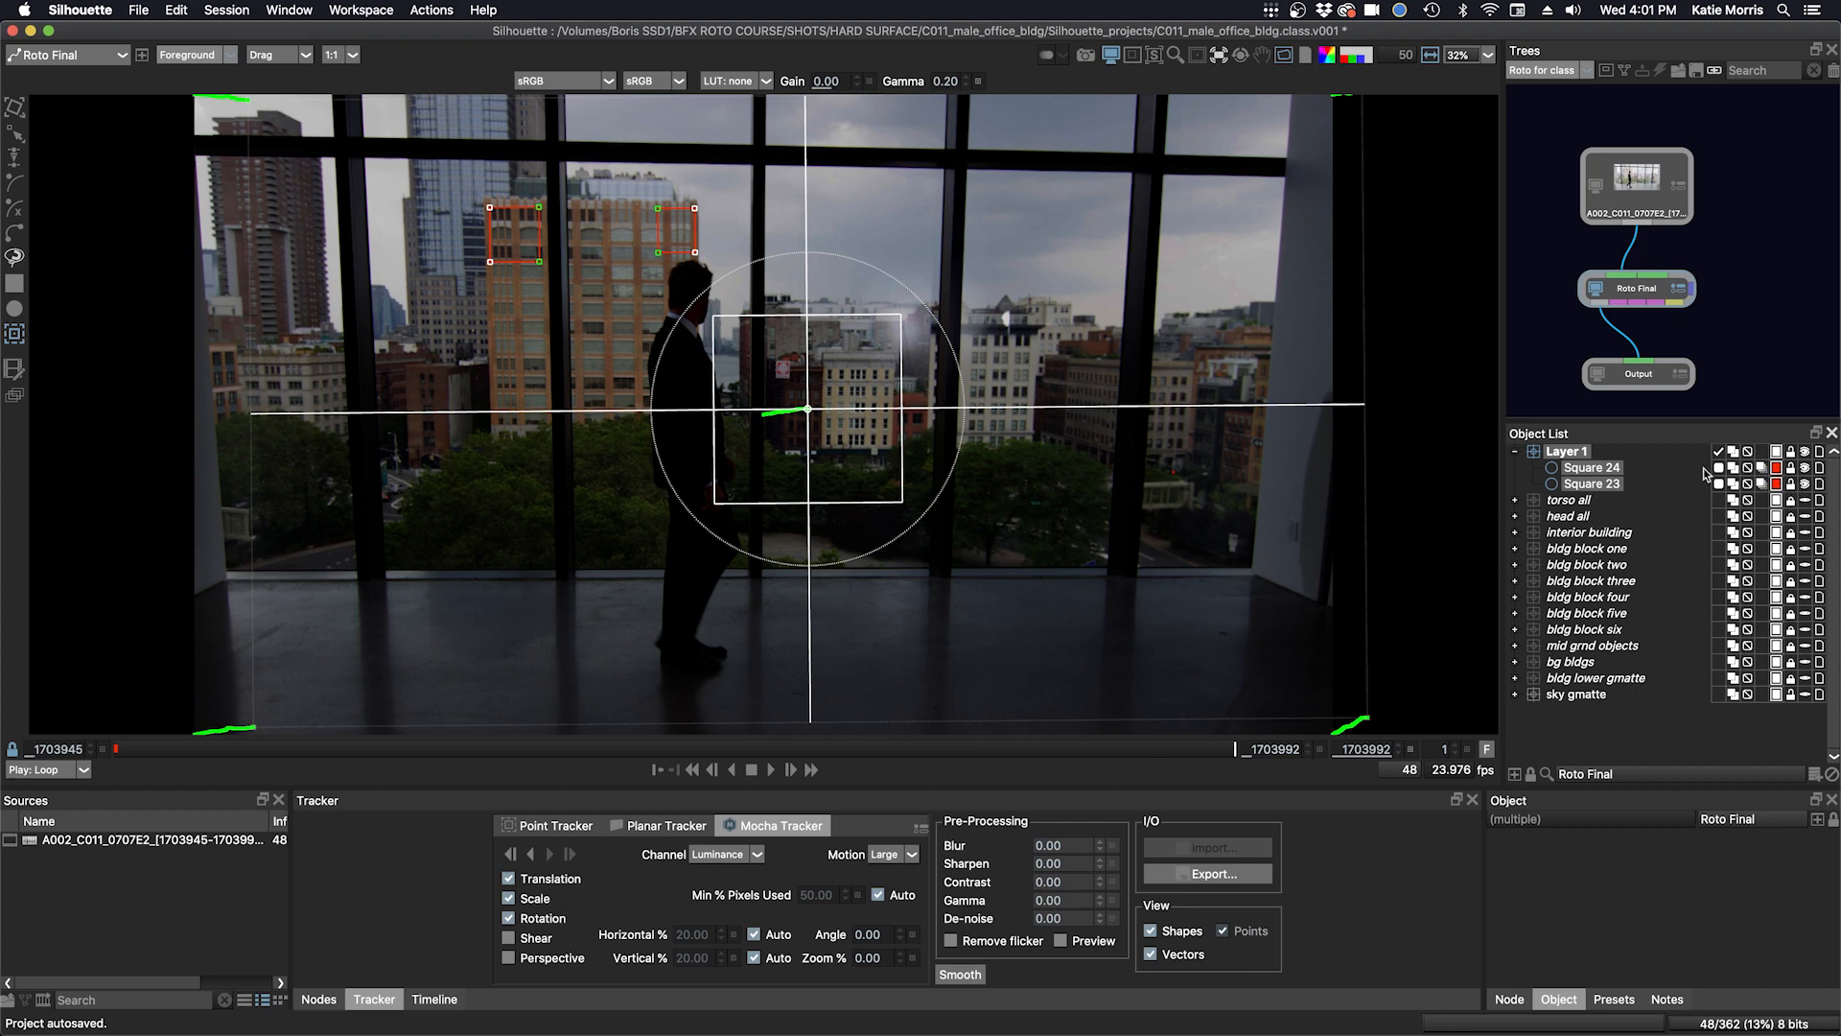
- Try recoloring Layer 1 and both squares green together, and set all three back to white
{"action": "left_click", "coordinate": [1776, 468]}
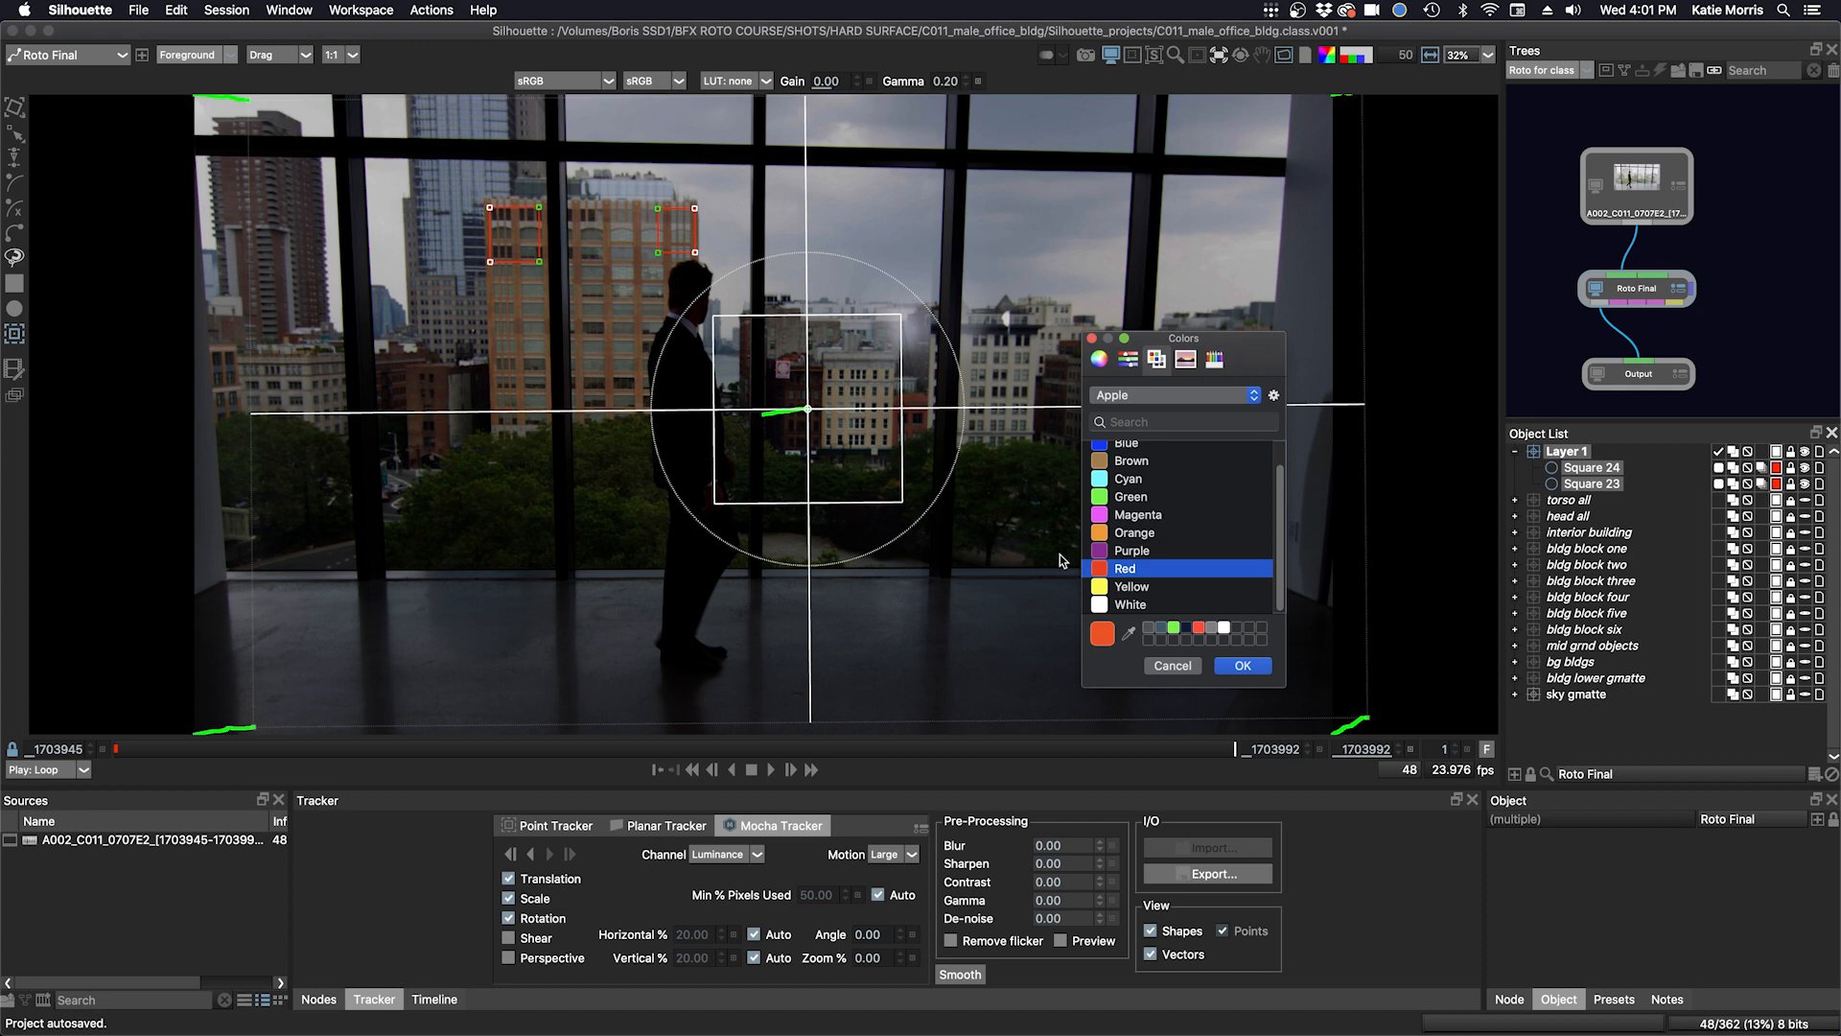
{"action": "left_click", "coordinate": [1106, 501]}
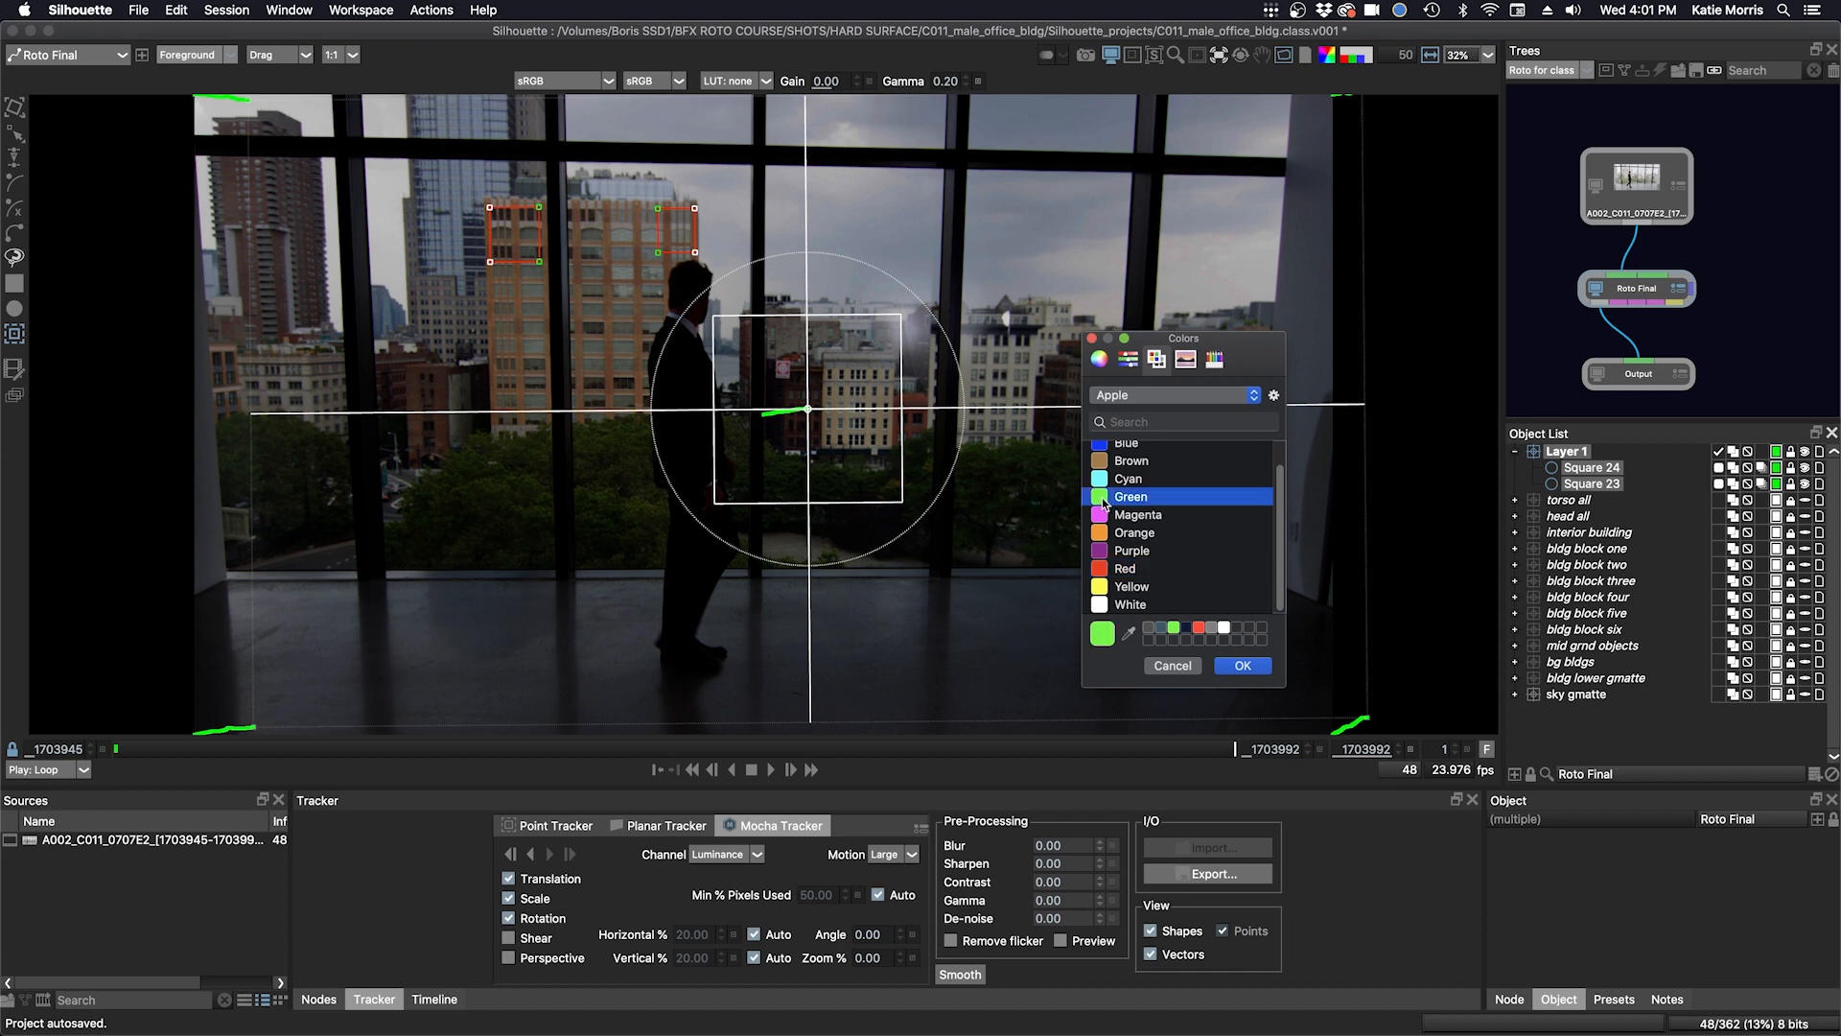
{"action": "left_click", "coordinate": [1239, 665]}
{"action": "left_click", "coordinate": [1778, 452]}
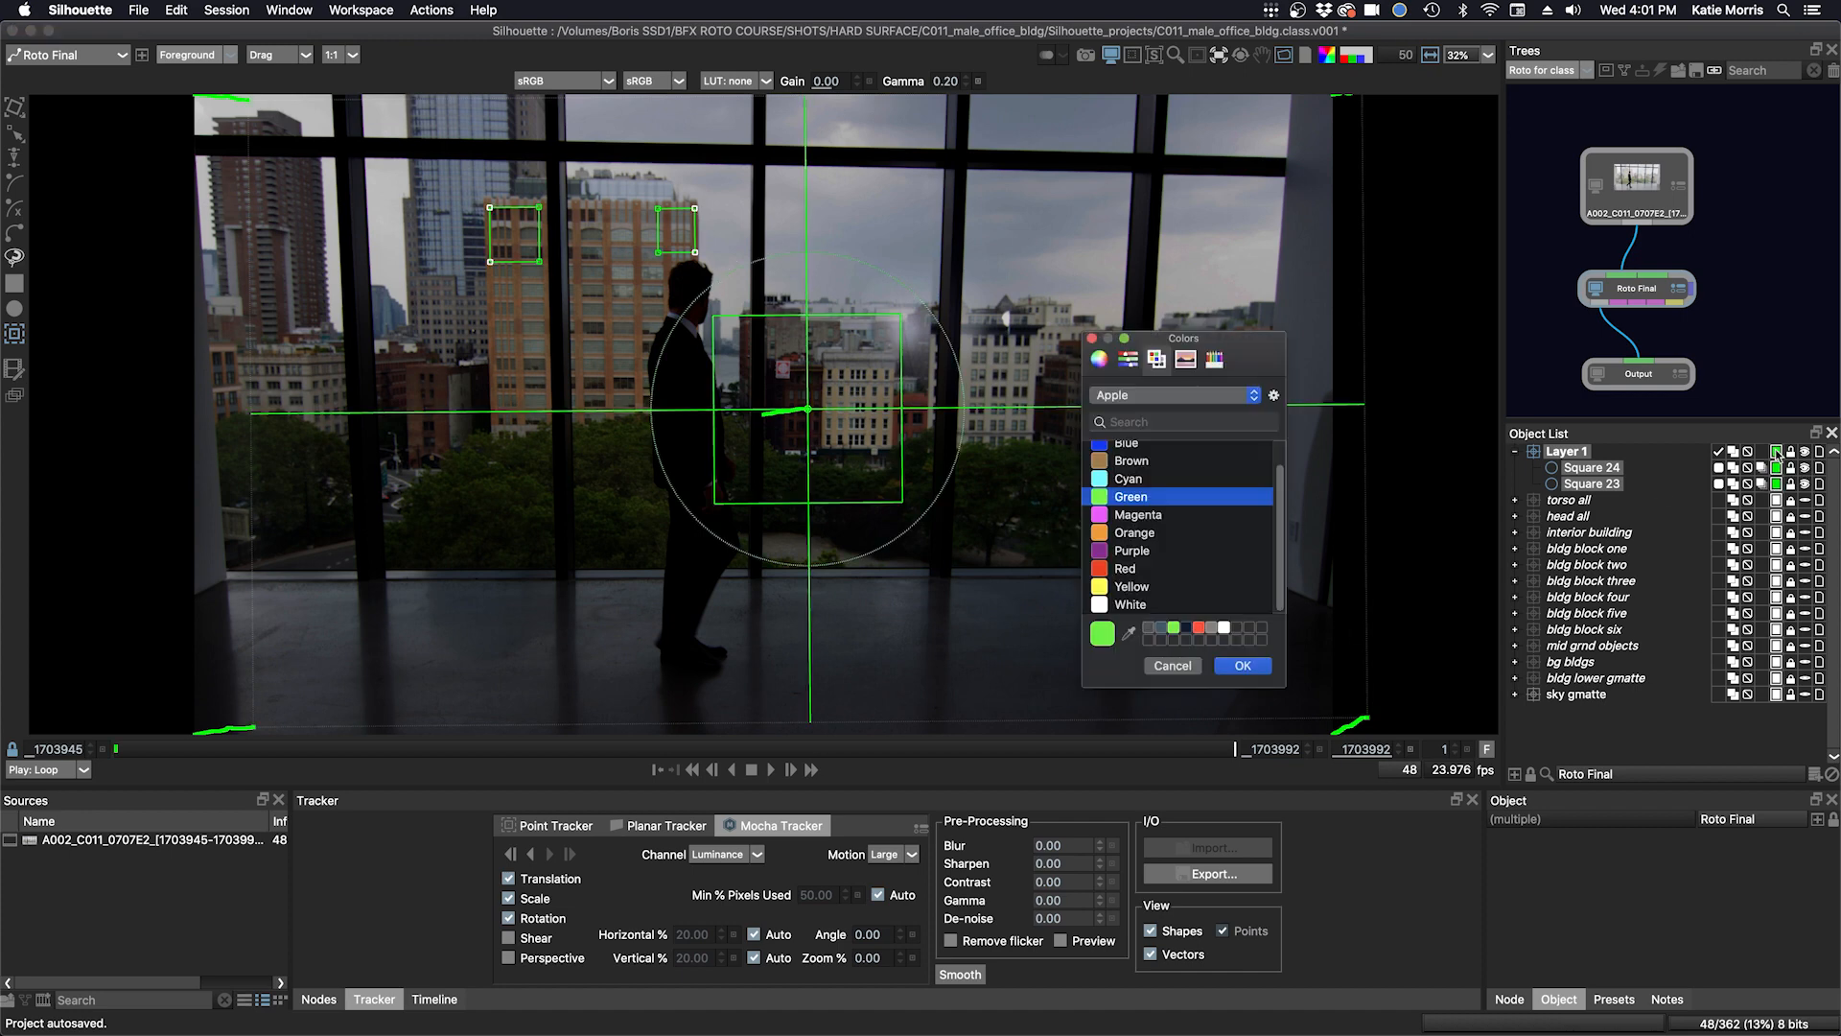
{"action": "left_click", "coordinate": [1099, 606]}
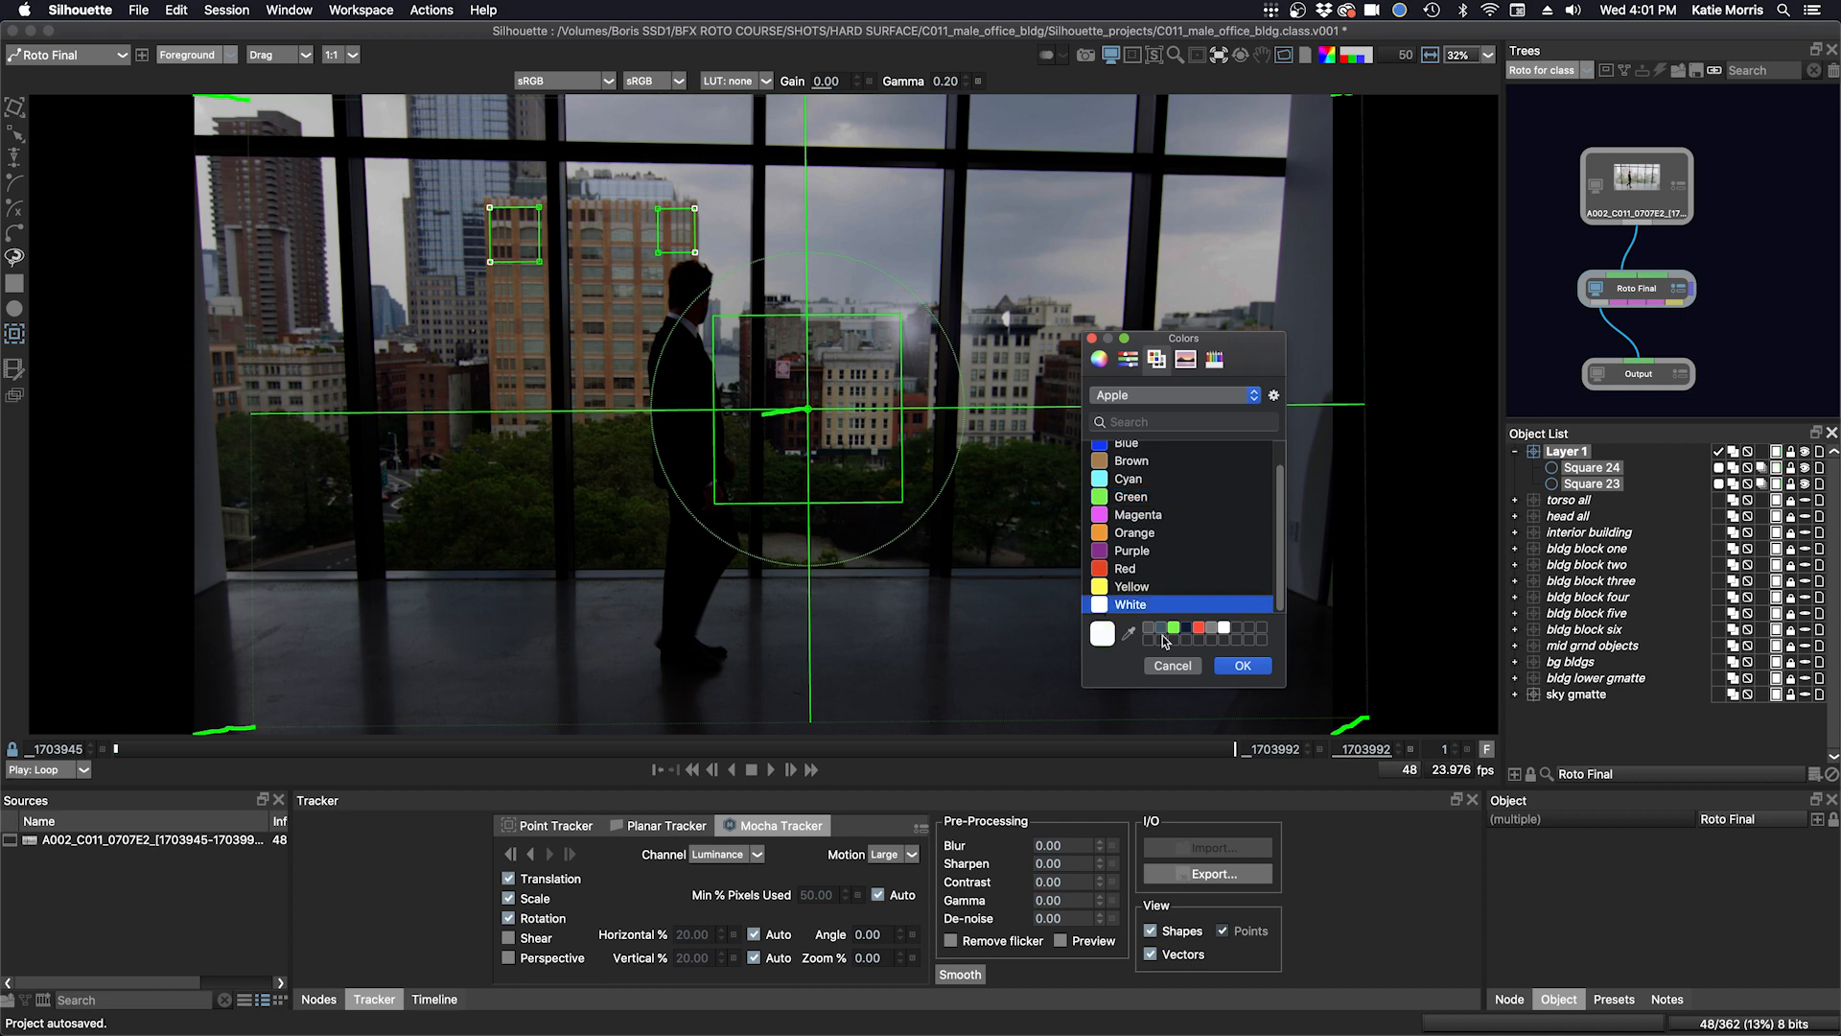
{"action": "left_click", "coordinate": [1242, 666]}
- Set the outline color of Square 24 and Square 23 to green individually
{"action": "left_click", "coordinate": [1662, 483]}
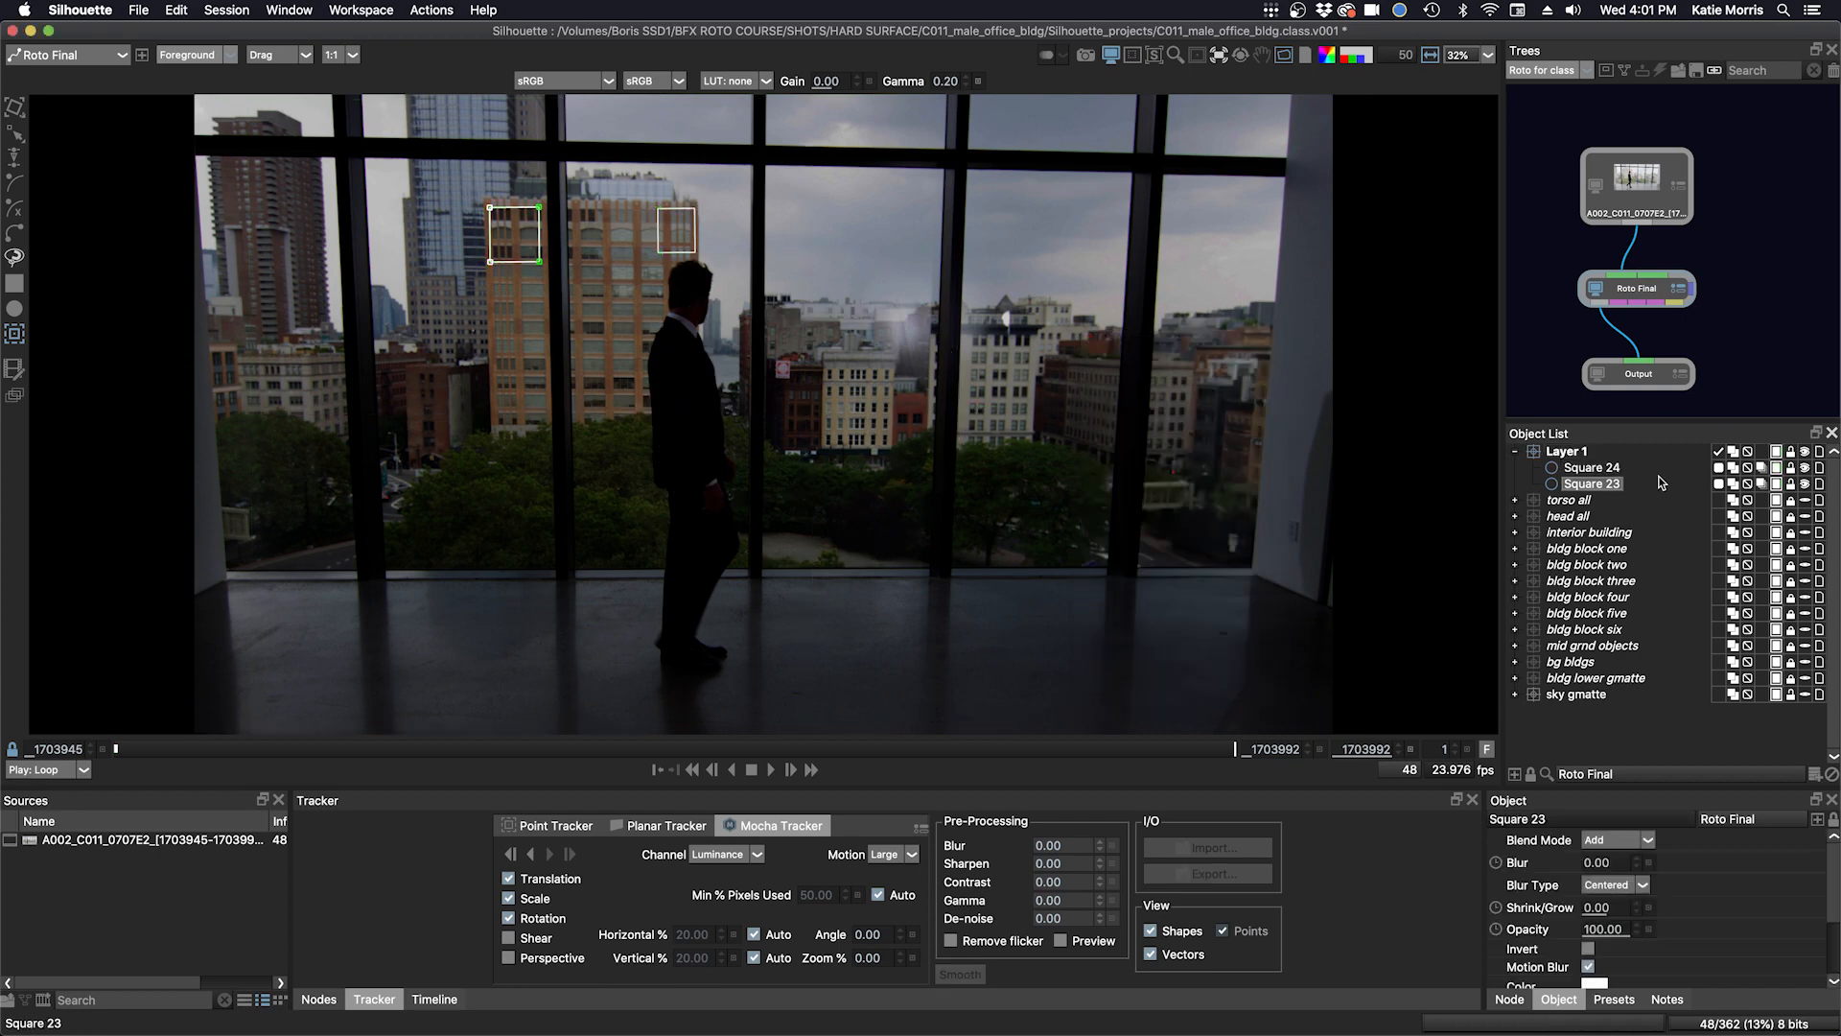
{"action": "left_click", "coordinate": [1775, 469]}
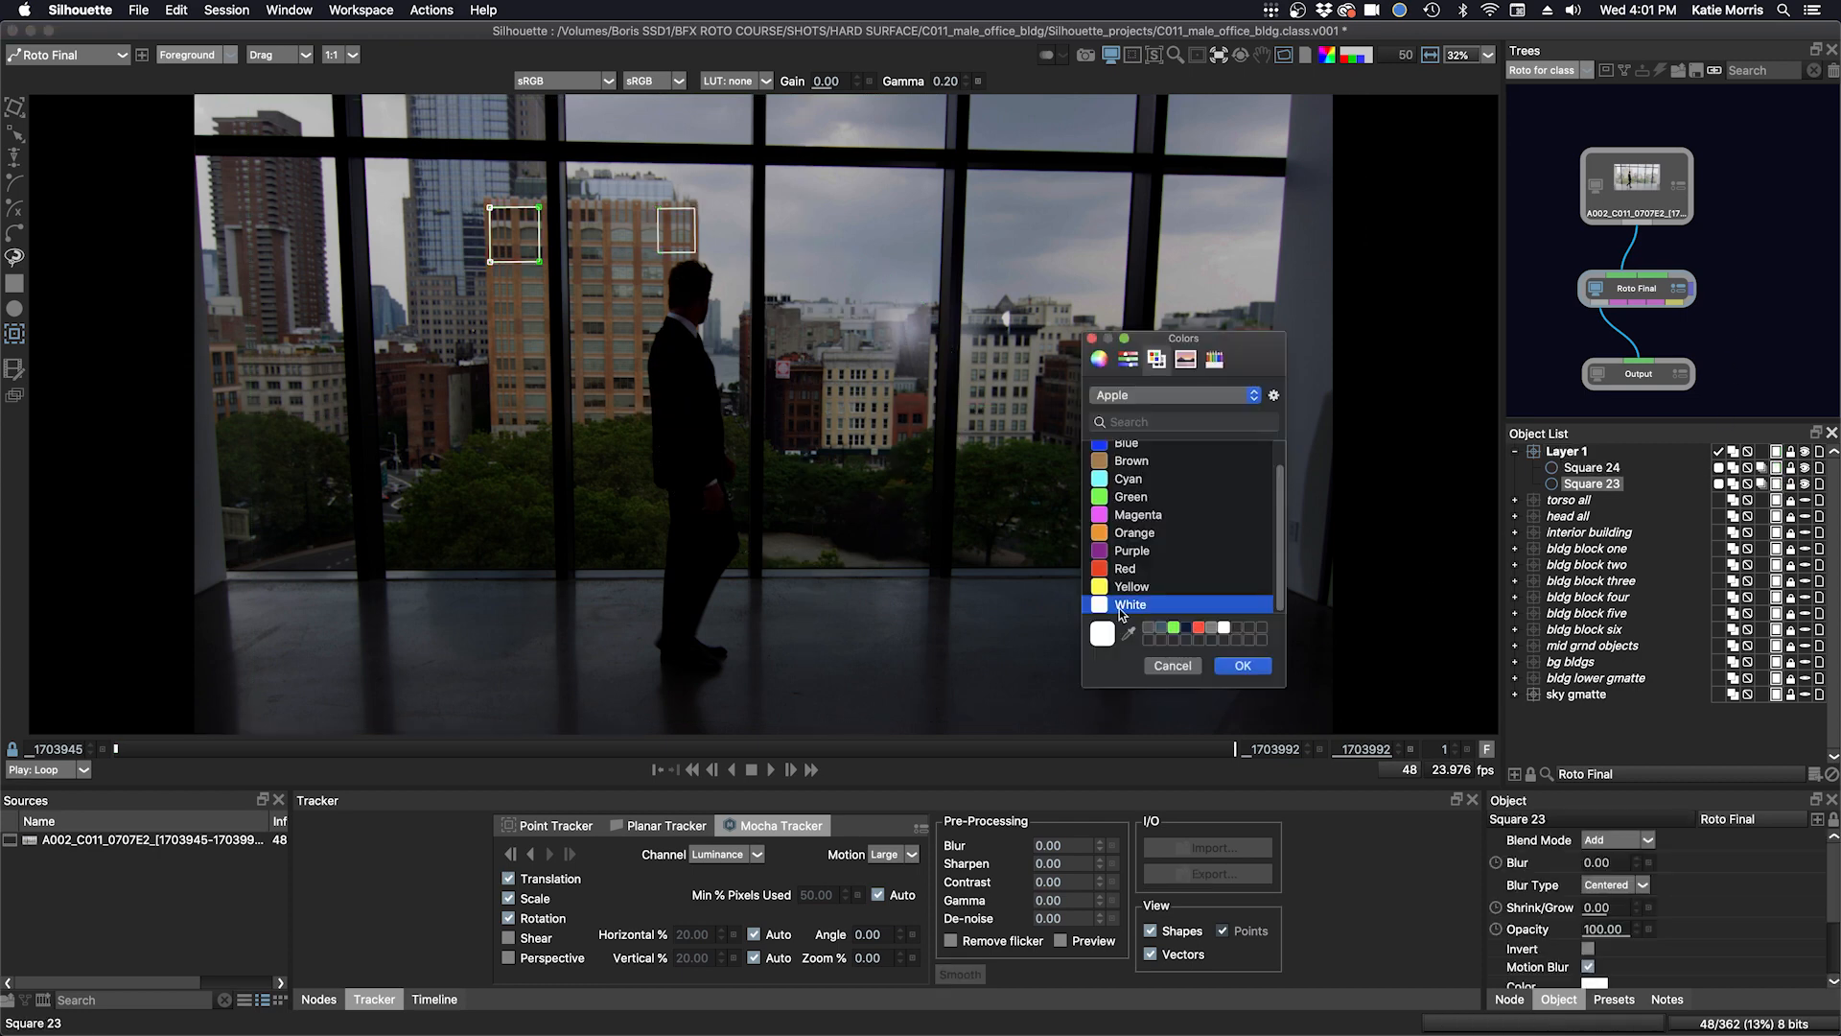
{"action": "left_click", "coordinate": [1174, 630]}
{"action": "left_click", "coordinate": [1250, 668]}
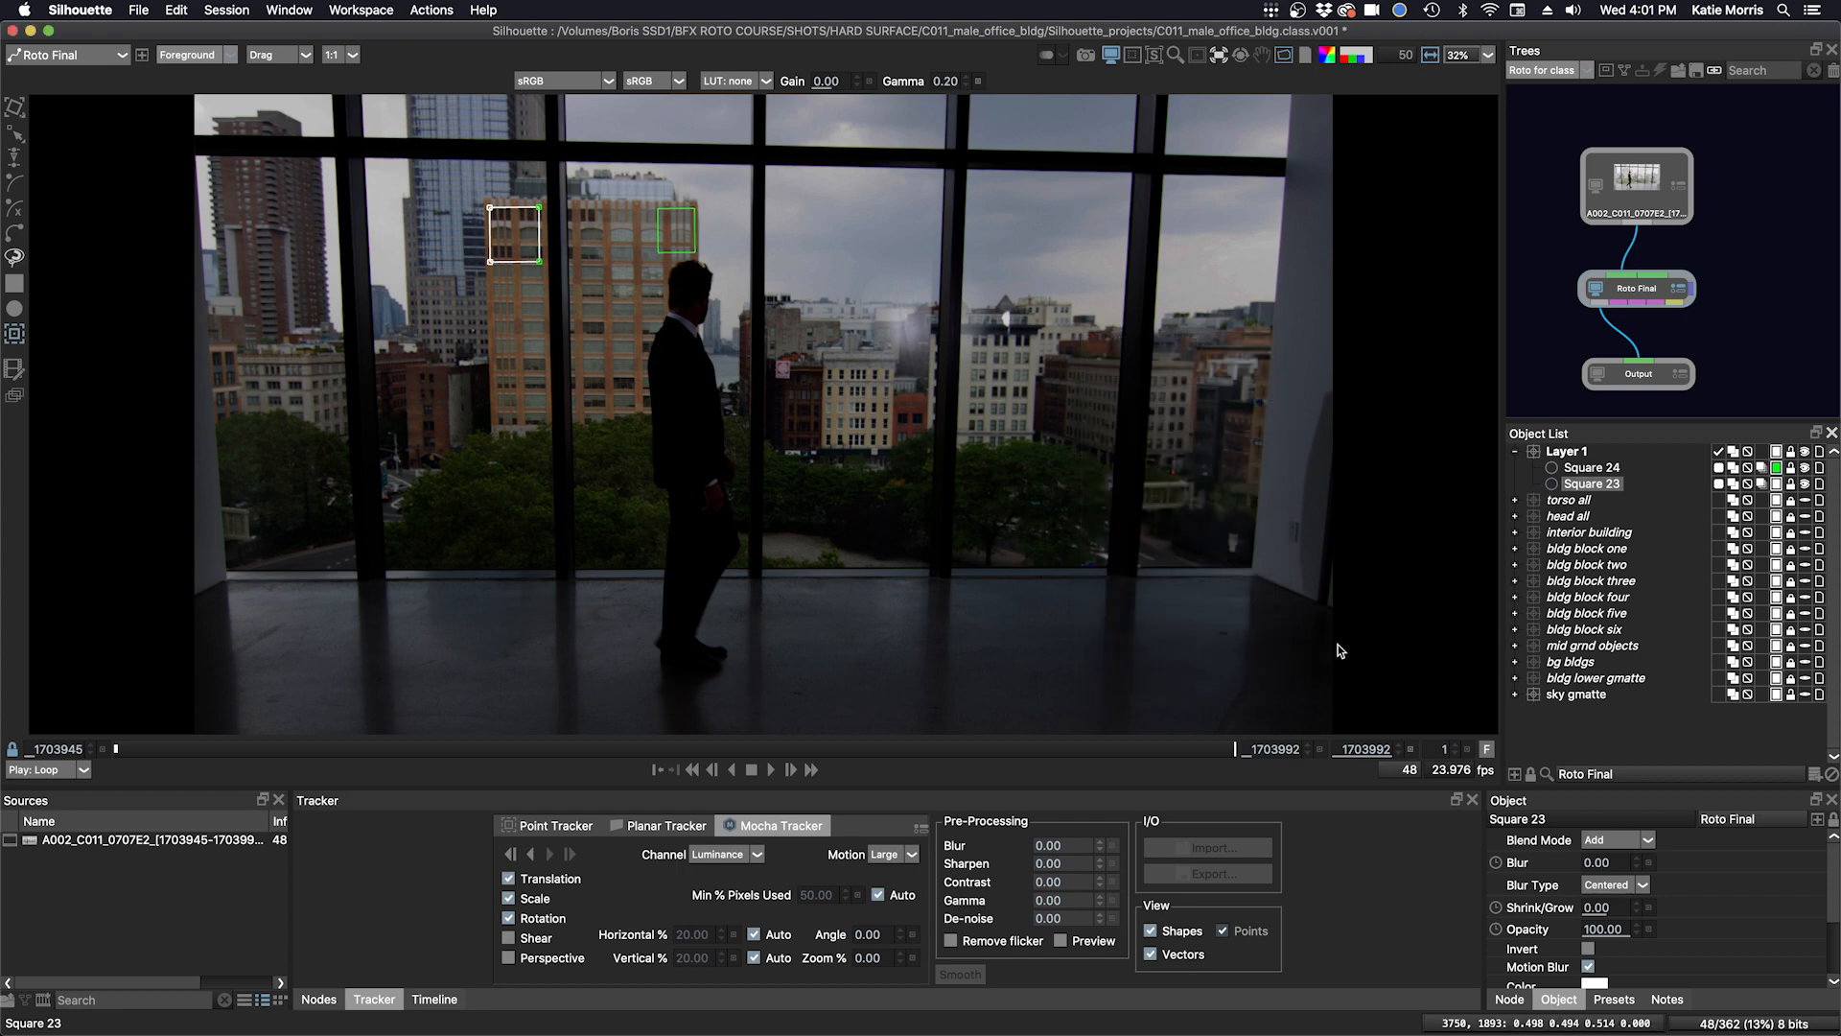
{"action": "left_click", "coordinate": [1778, 484]}
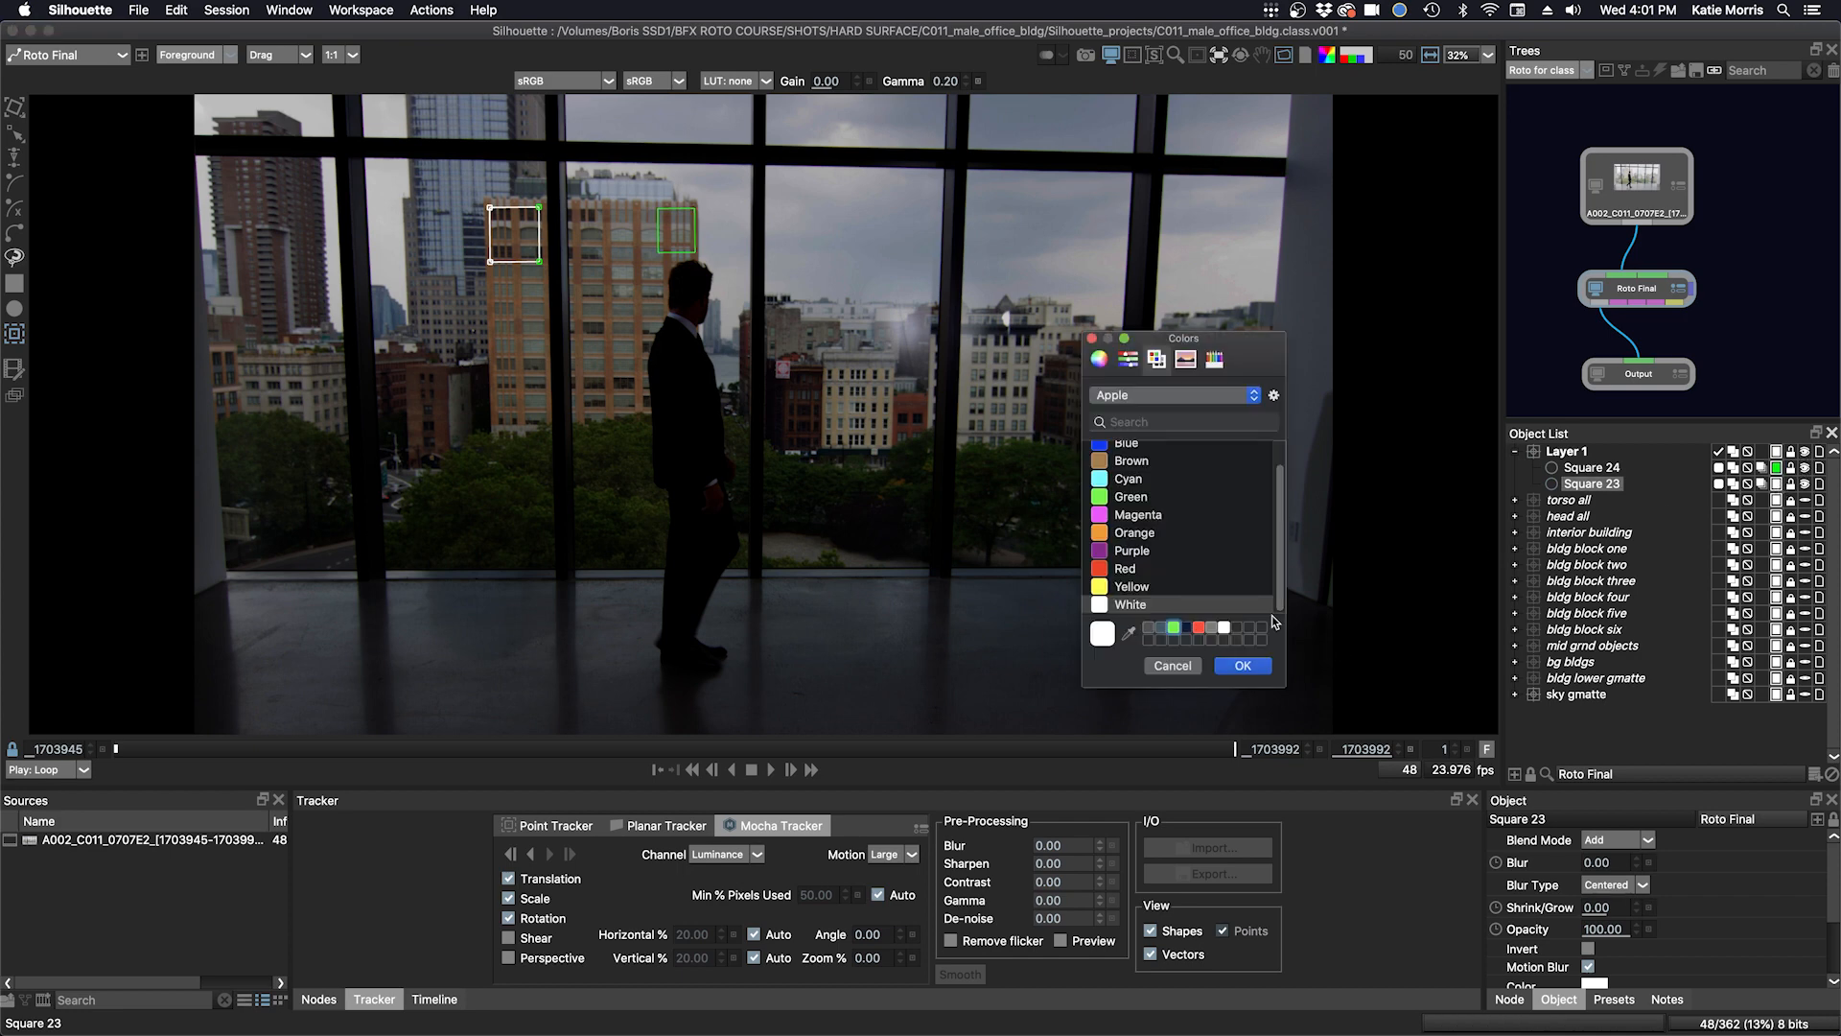
{"action": "left_click", "coordinate": [1174, 629]}
{"action": "left_click", "coordinate": [1243, 666]}
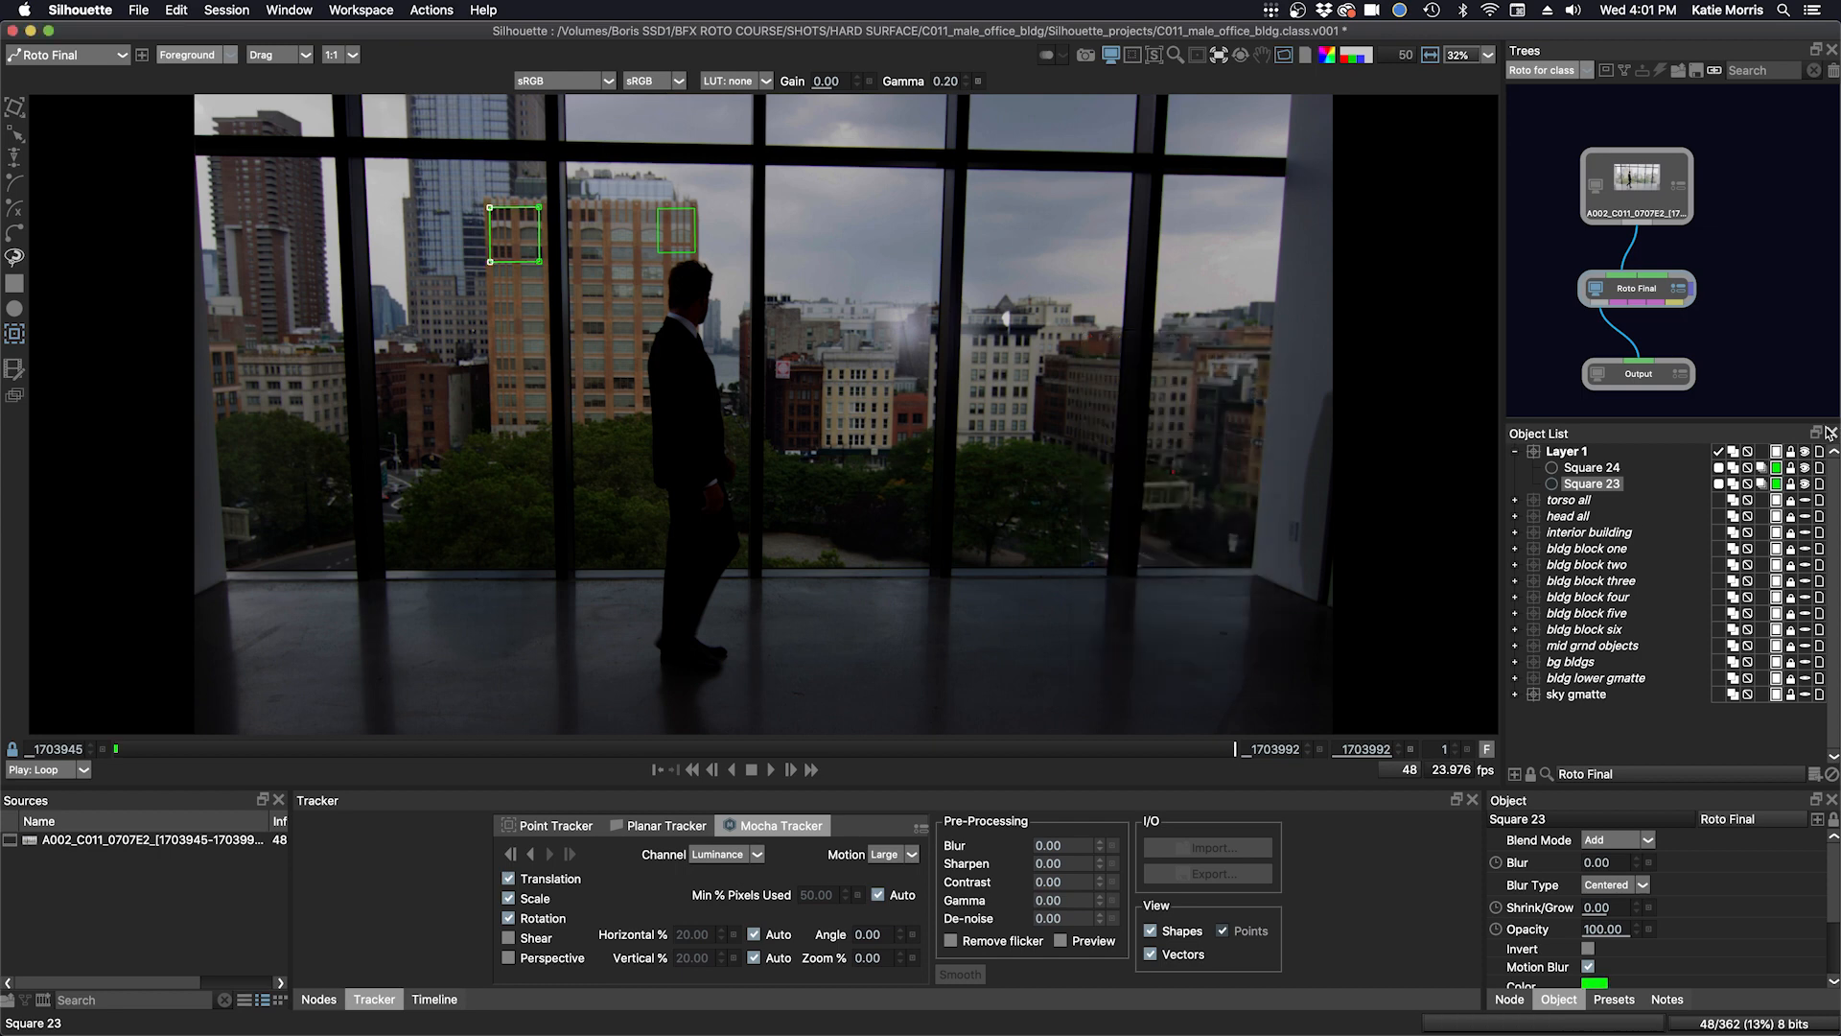
- Turn off motion blur for the two tracking squares and check the setting in their object properties
{"action": "left_click", "coordinate": [1761, 484]}
{"action": "left_click", "coordinate": [1510, 999]}
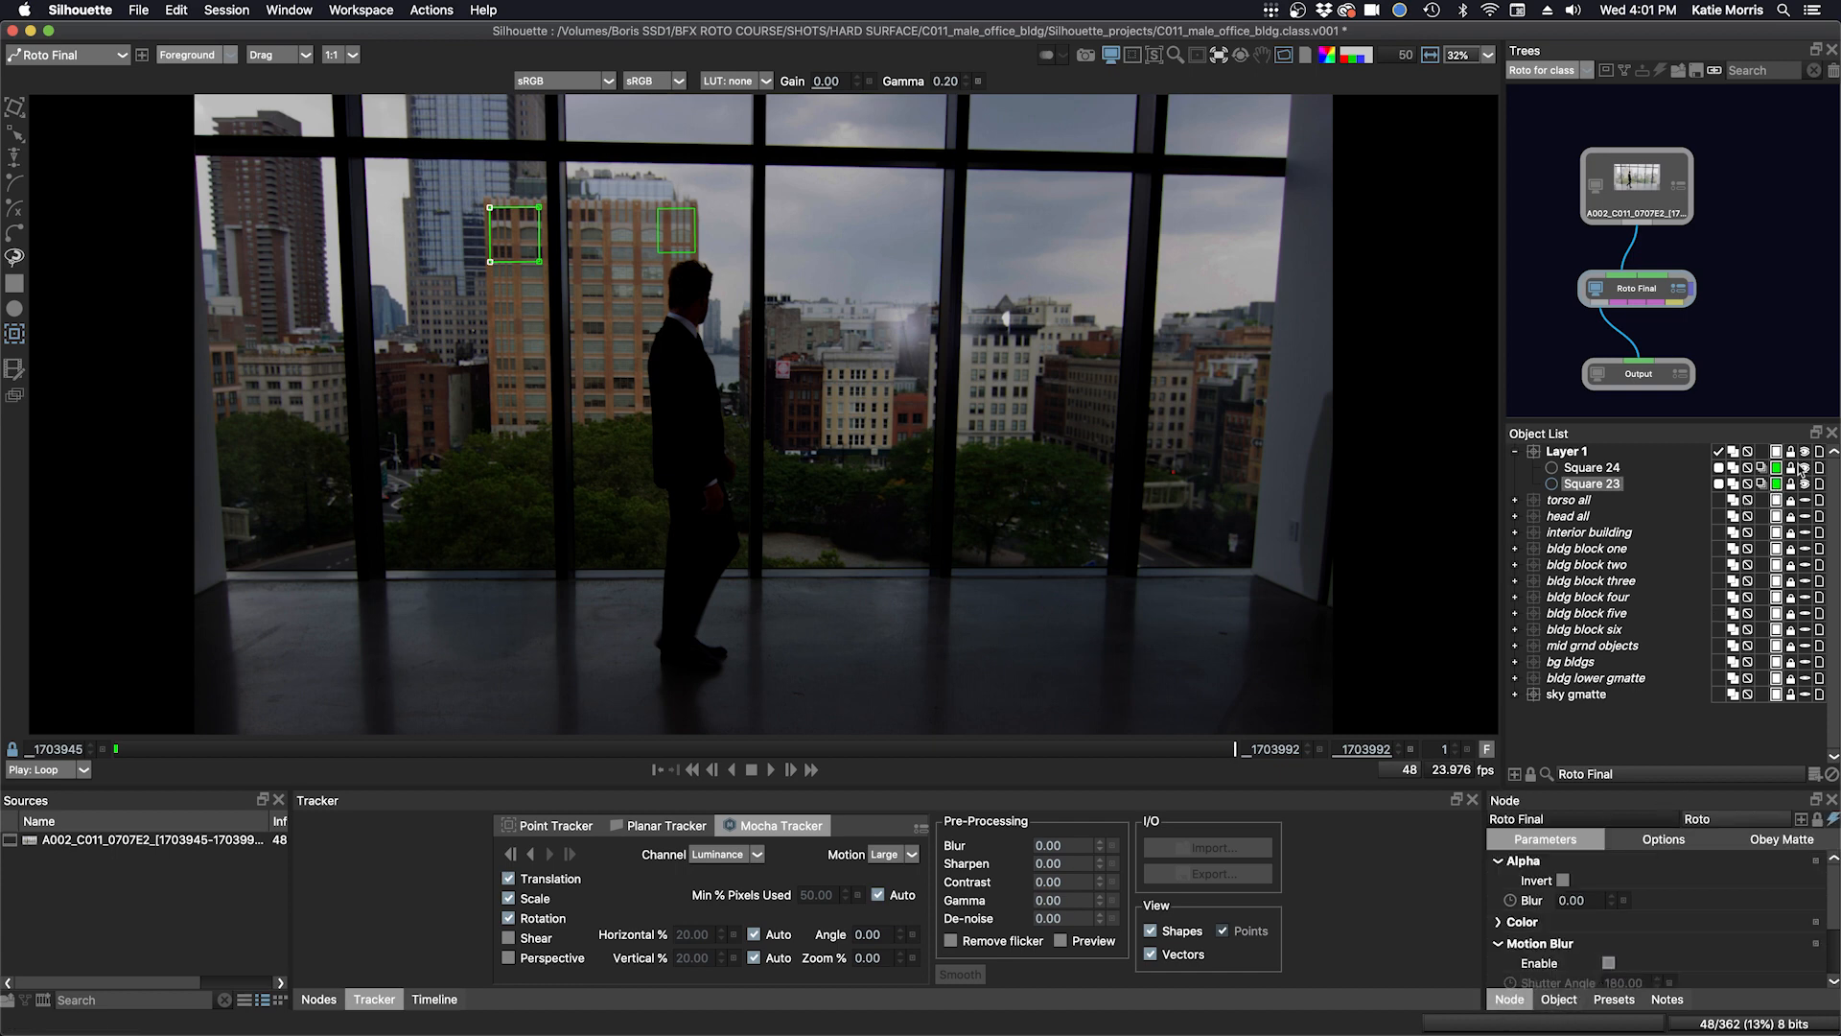
{"action": "left_click", "coordinate": [1558, 1001]}
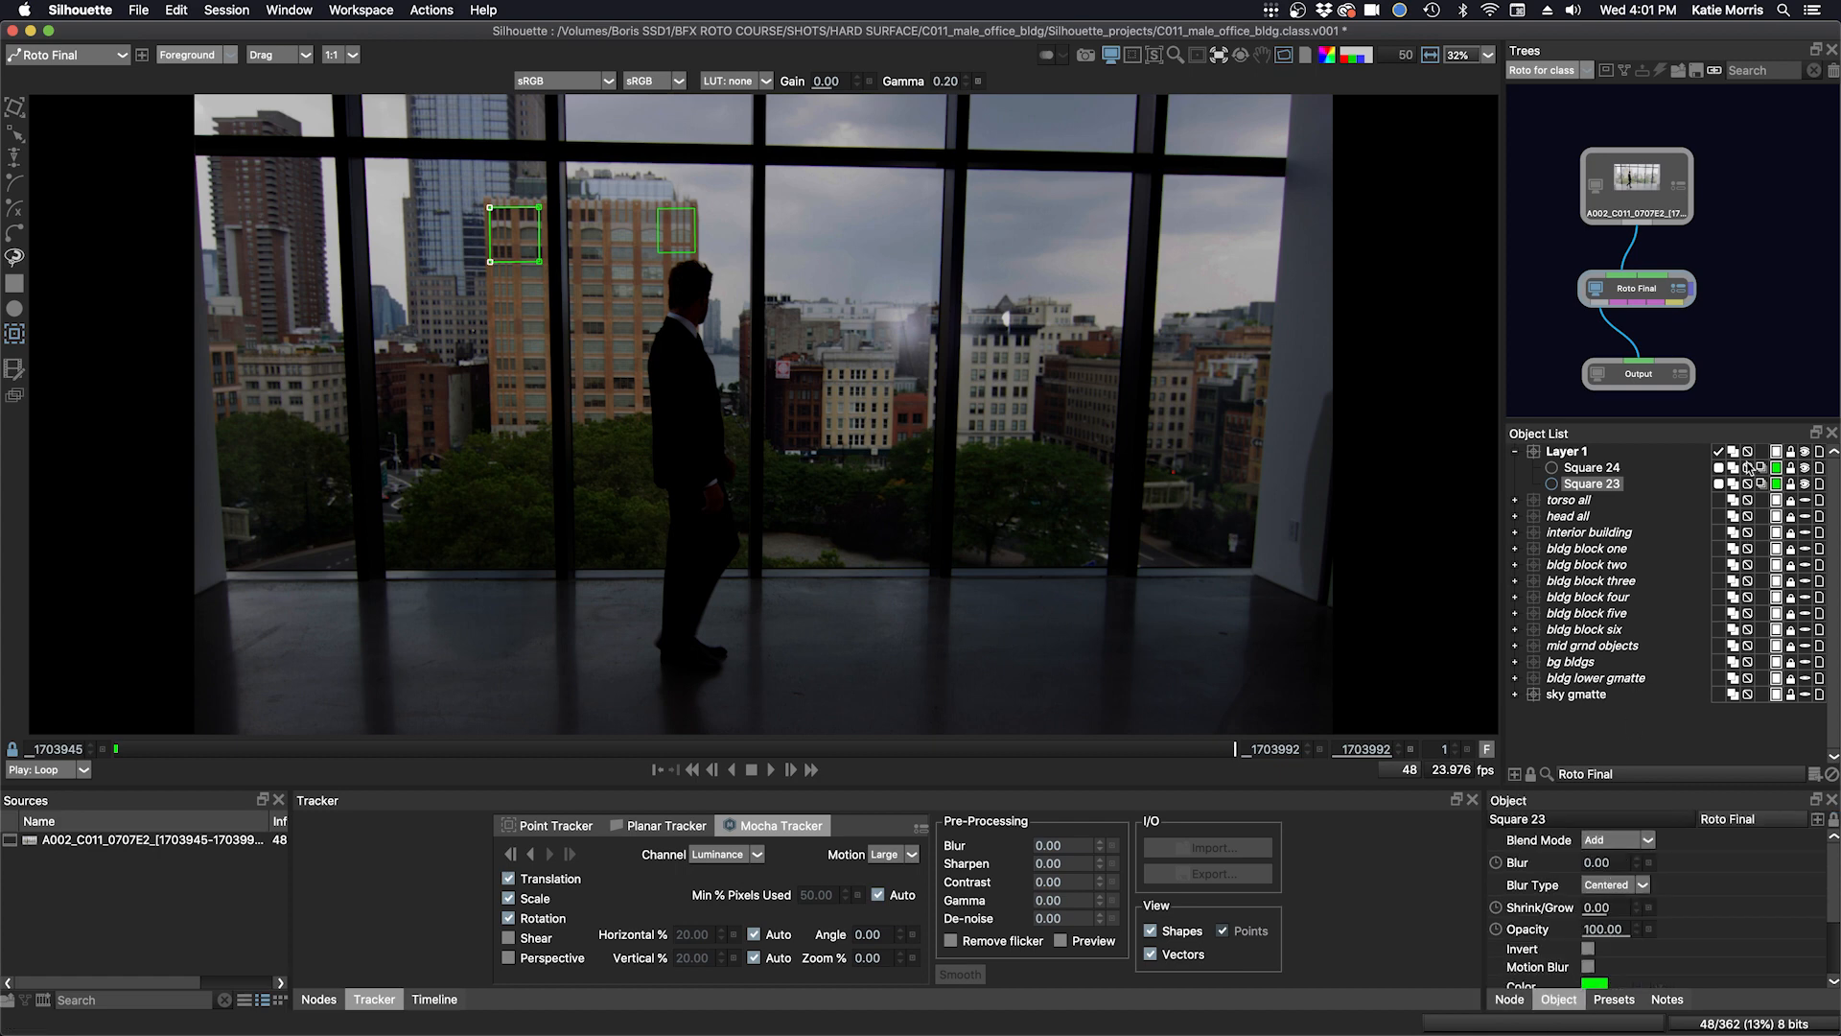
- Hide and lock Square 24 and Square 23
{"action": "left_click", "coordinate": [1805, 468]}
{"action": "left_click", "coordinate": [1805, 484]}
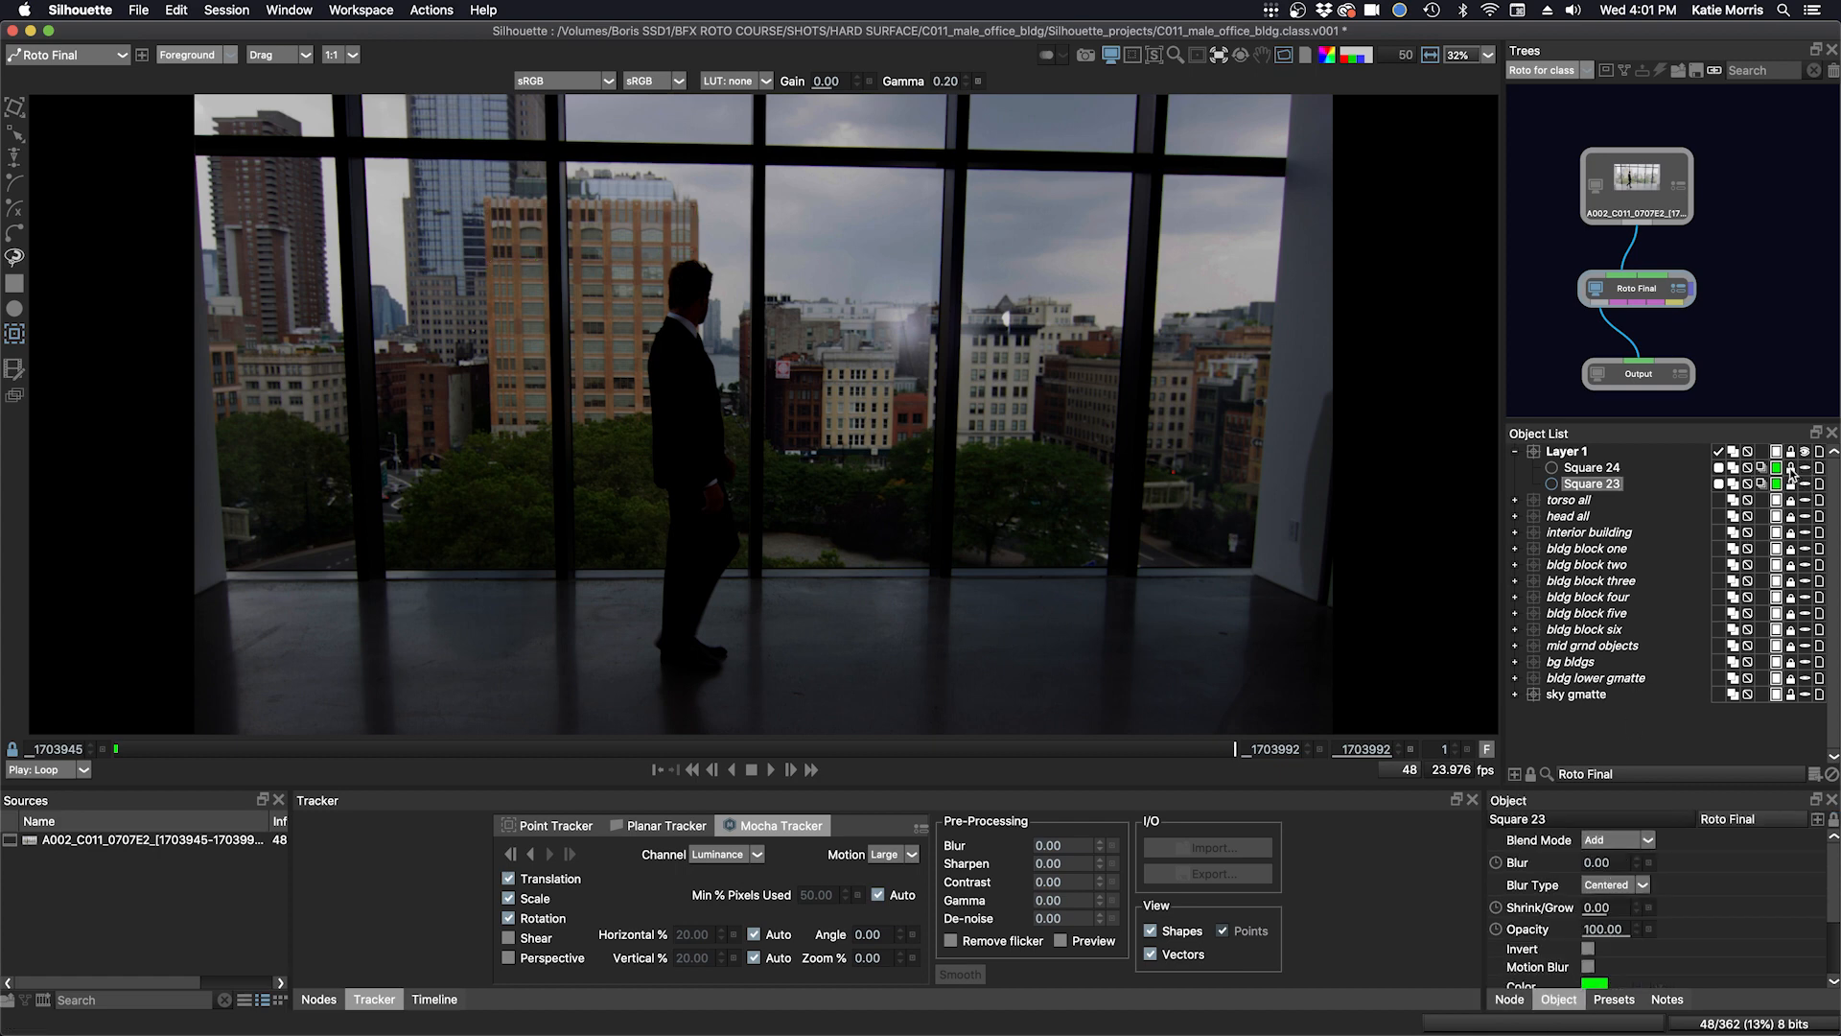
{"action": "left_click", "coordinate": [1790, 468]}
{"action": "left_click", "coordinate": [1791, 483]}
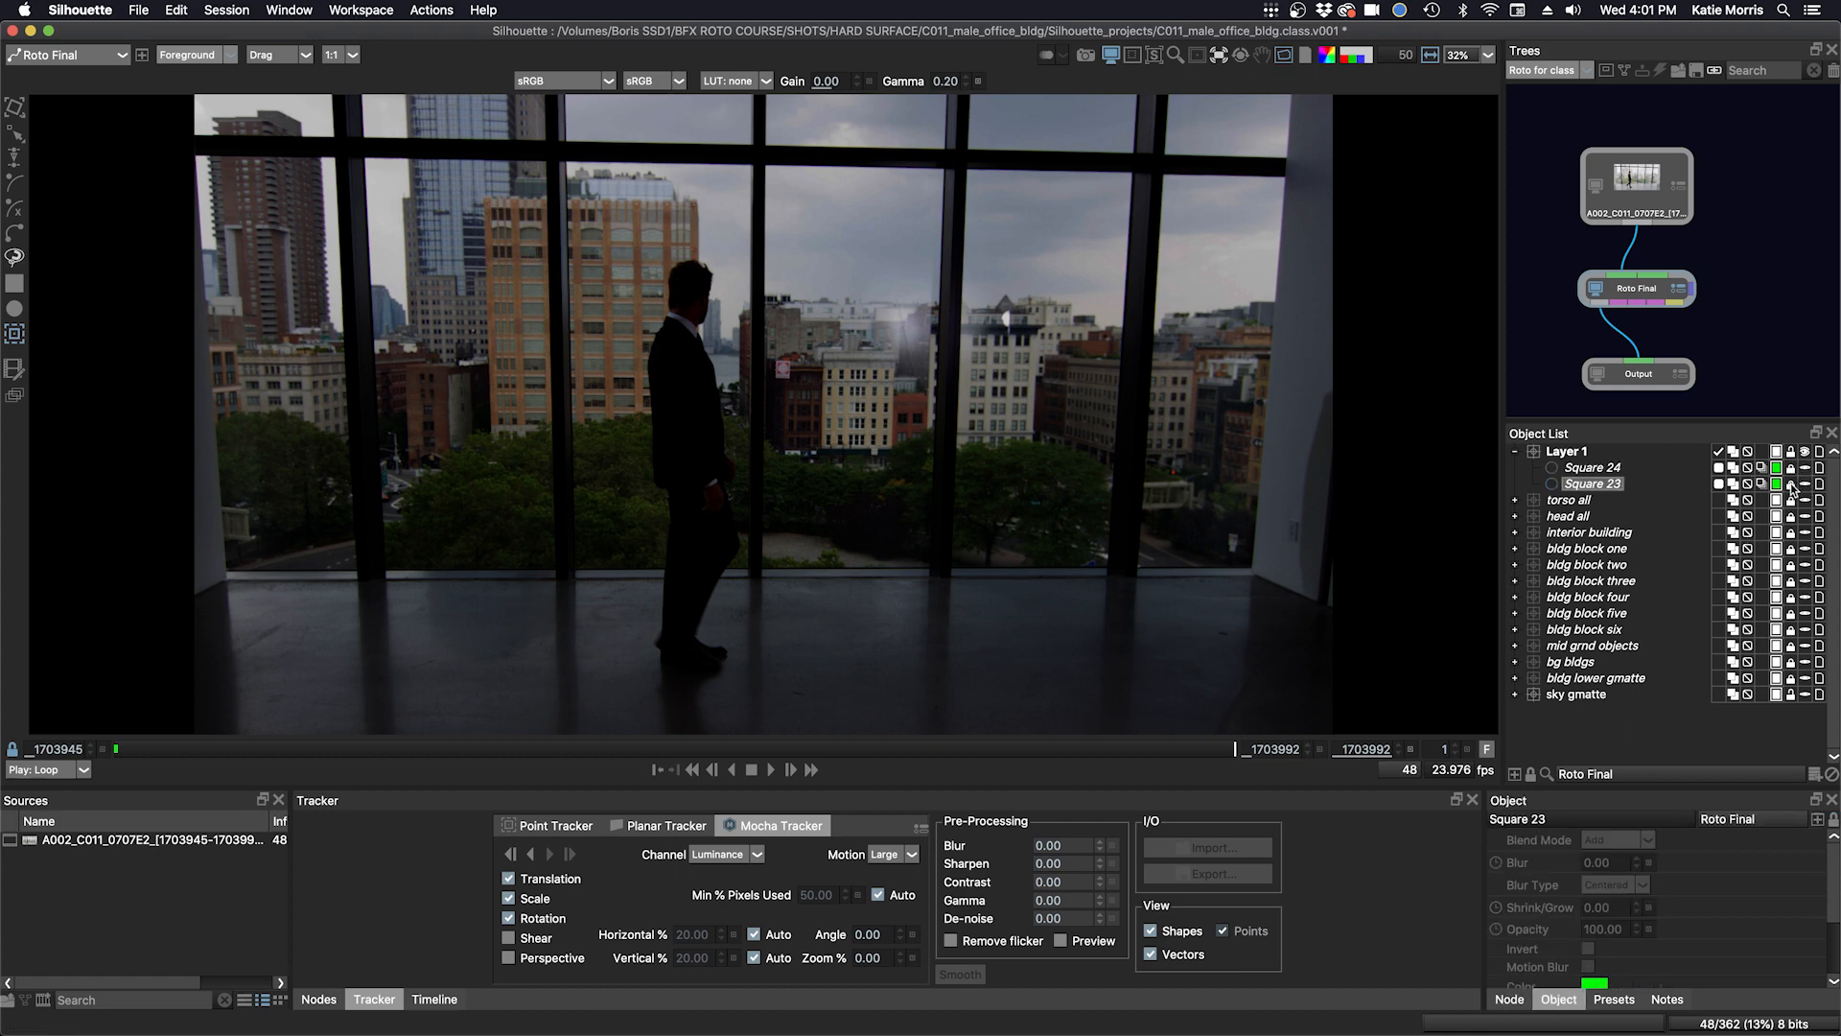
- Select Layer 1 at the last frame, 1703992, and show its tracked keyframes in the timeline
{"action": "left_click", "coordinate": [1567, 452]}
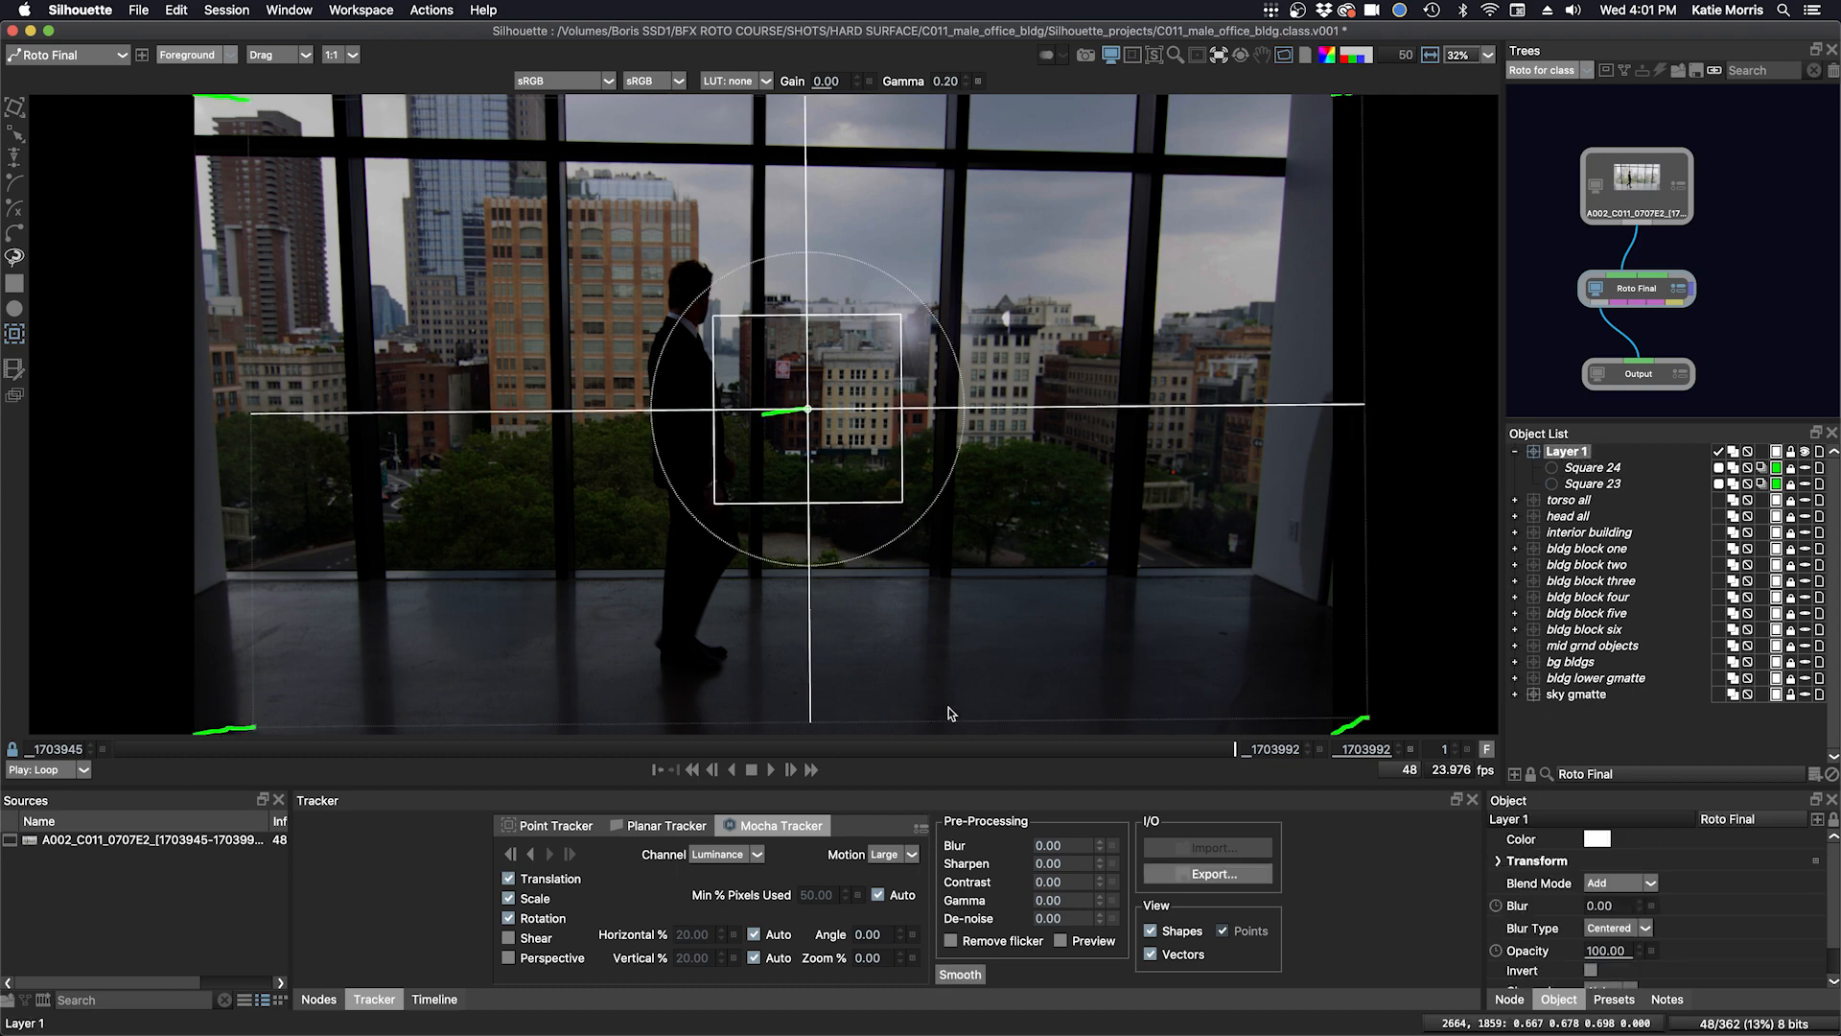
{"action": "left_click_drag", "start_coordinate": [1214, 746], "coordinate": [1158, 746]}
{"action": "key", "text": "End"}
{"action": "scroll", "coordinate": [658, 213], "scroll_direction": "up", "scroll_amount": 4}
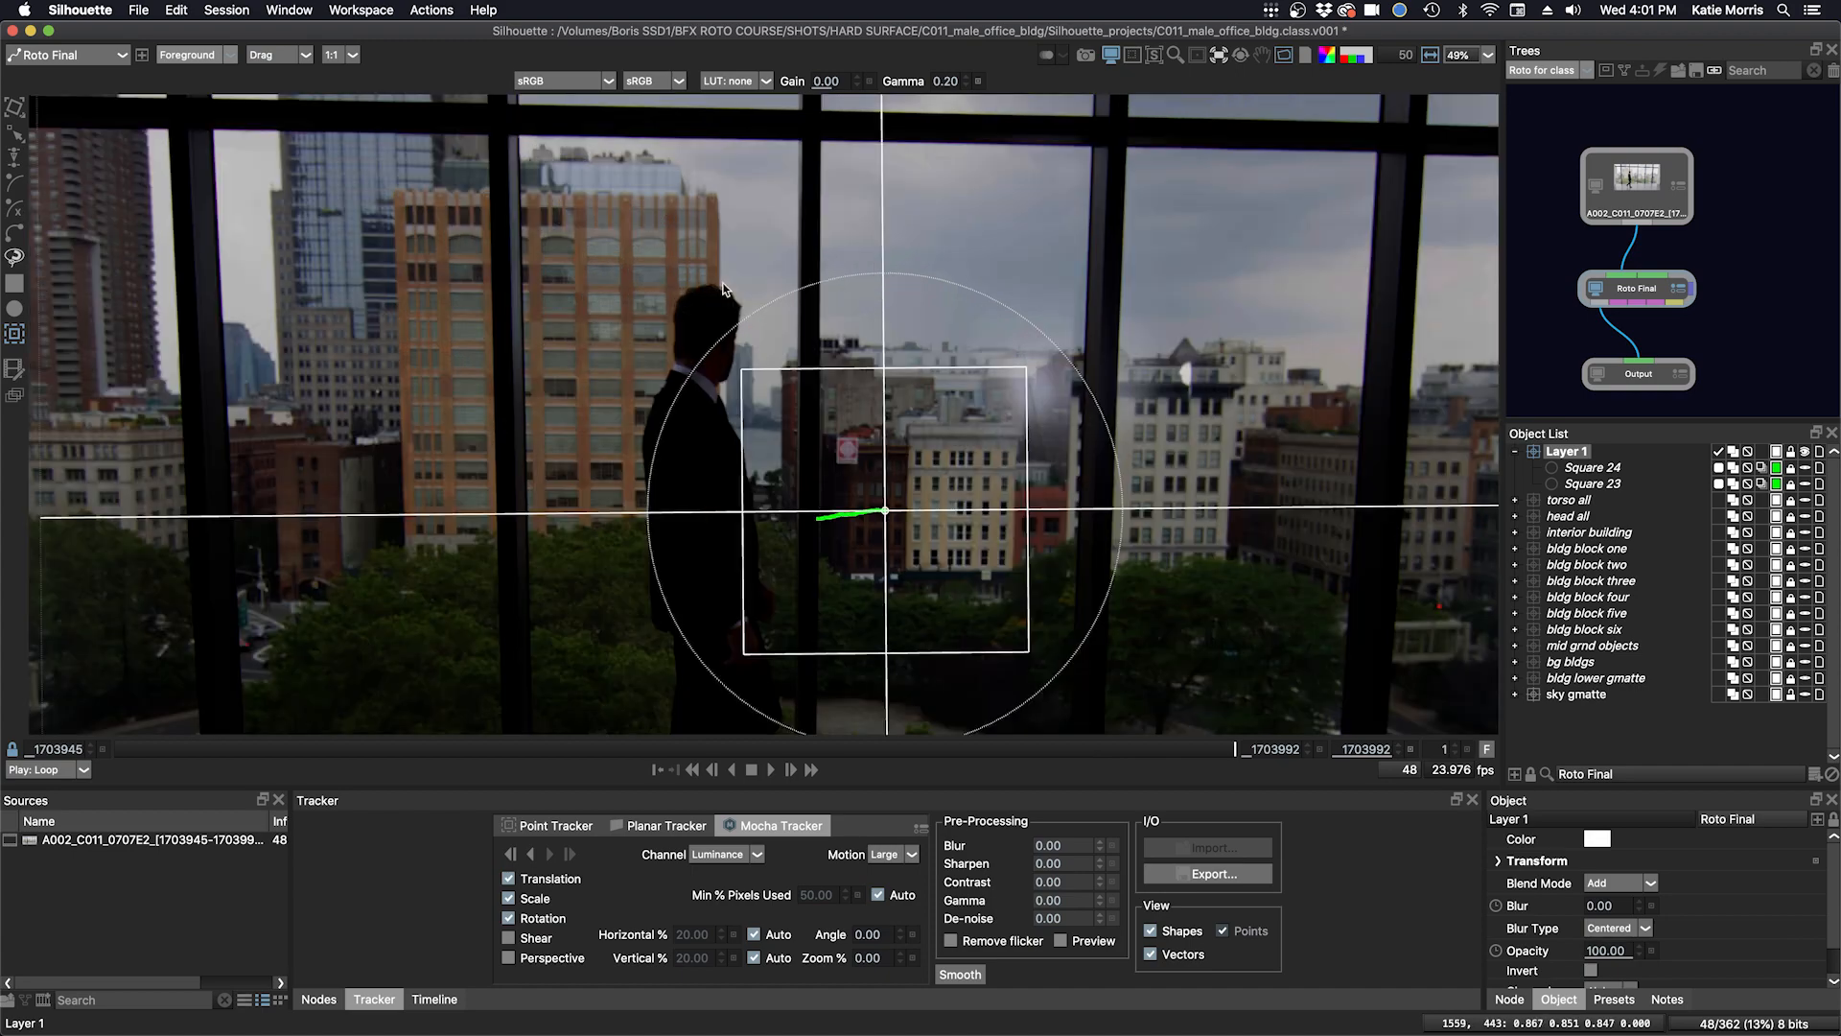
{"action": "scroll", "coordinate": [658, 209], "scroll_direction": "up", "scroll_amount": 4}
{"action": "key", "text": "t"}
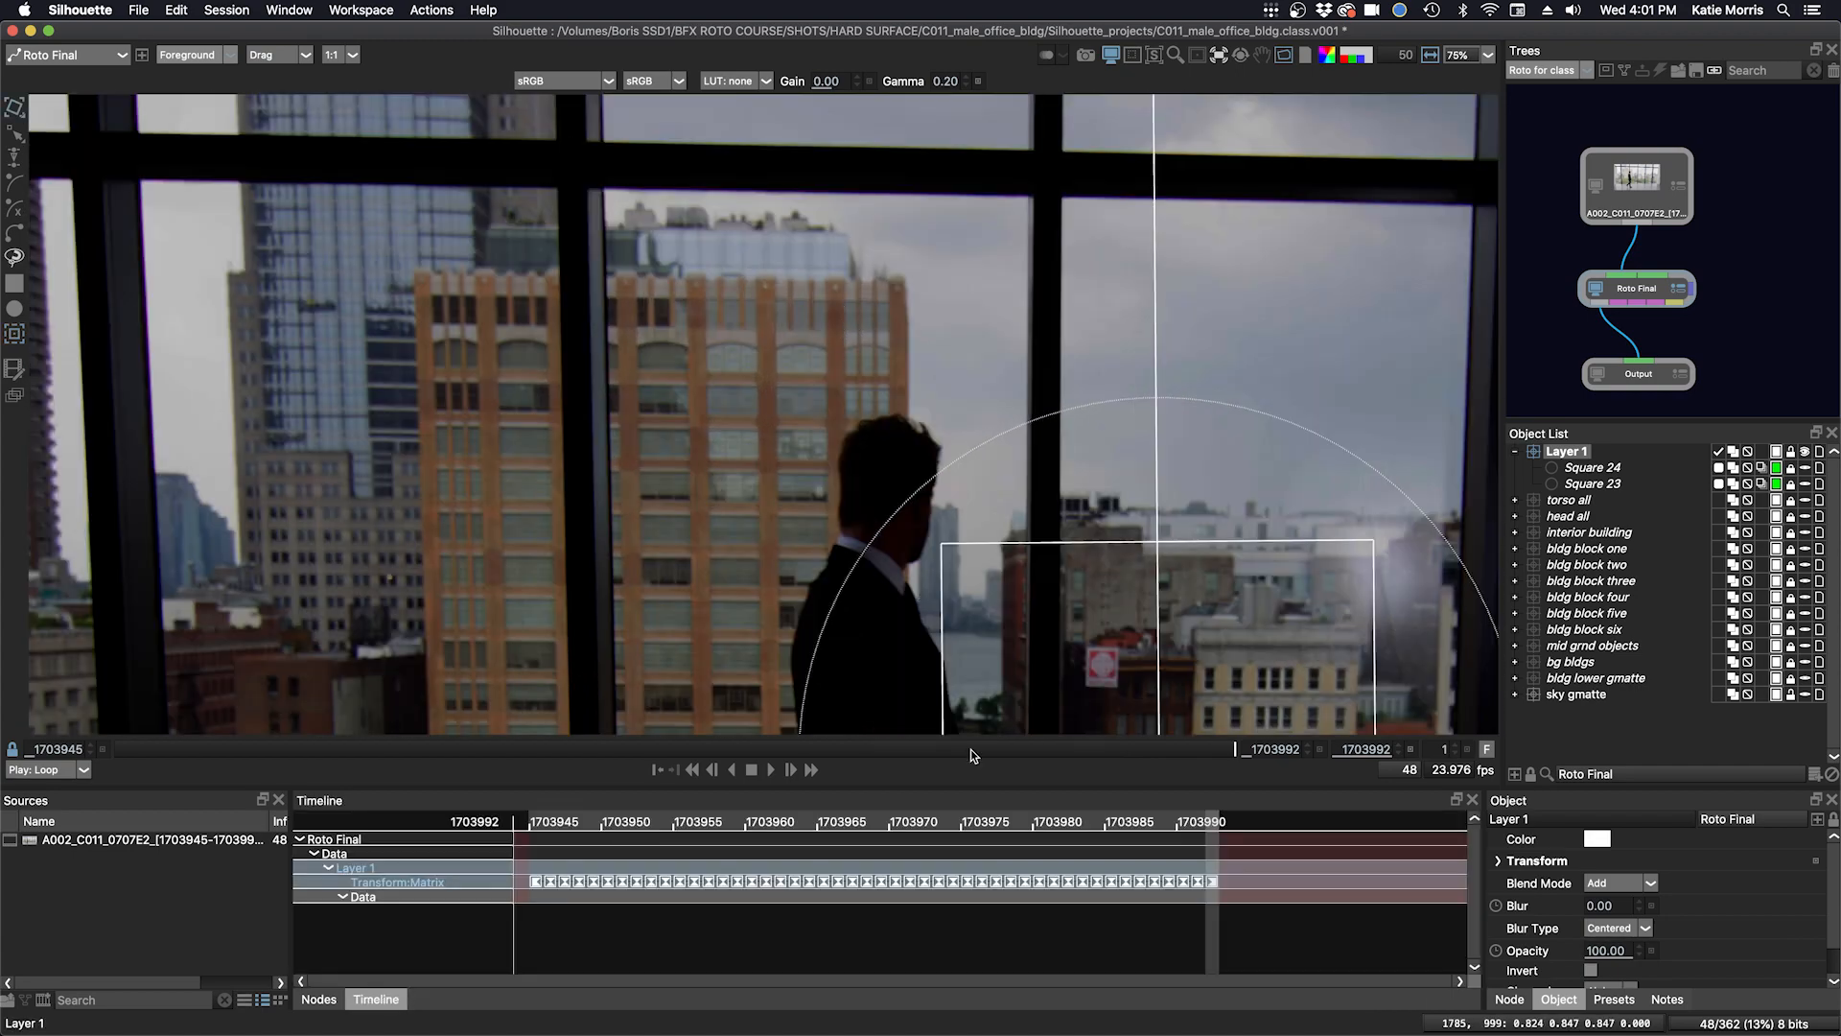
{"action": "mouse_move", "coordinate": [1233, 745]}
{"action": "left_mouse_down"}
{"action": "mouse_move", "coordinate": [124, 751]}
{"action": "mouse_move", "coordinate": [861, 729]}
{"action": "mouse_move", "coordinate": [1266, 750]}
{"action": "mouse_move", "coordinate": [99, 753]}
{"action": "mouse_move", "coordinate": [1257, 748]}
{"action": "left_mouse_up"}
- Start a B-spline in Layer 1 behind the man's head, running up the brick building's right edge and around its roof corner
{"action": "key", "text": "b"}
{"action": "left_click_drag", "start_coordinate": [891, 398], "coordinate": [884, 445]}
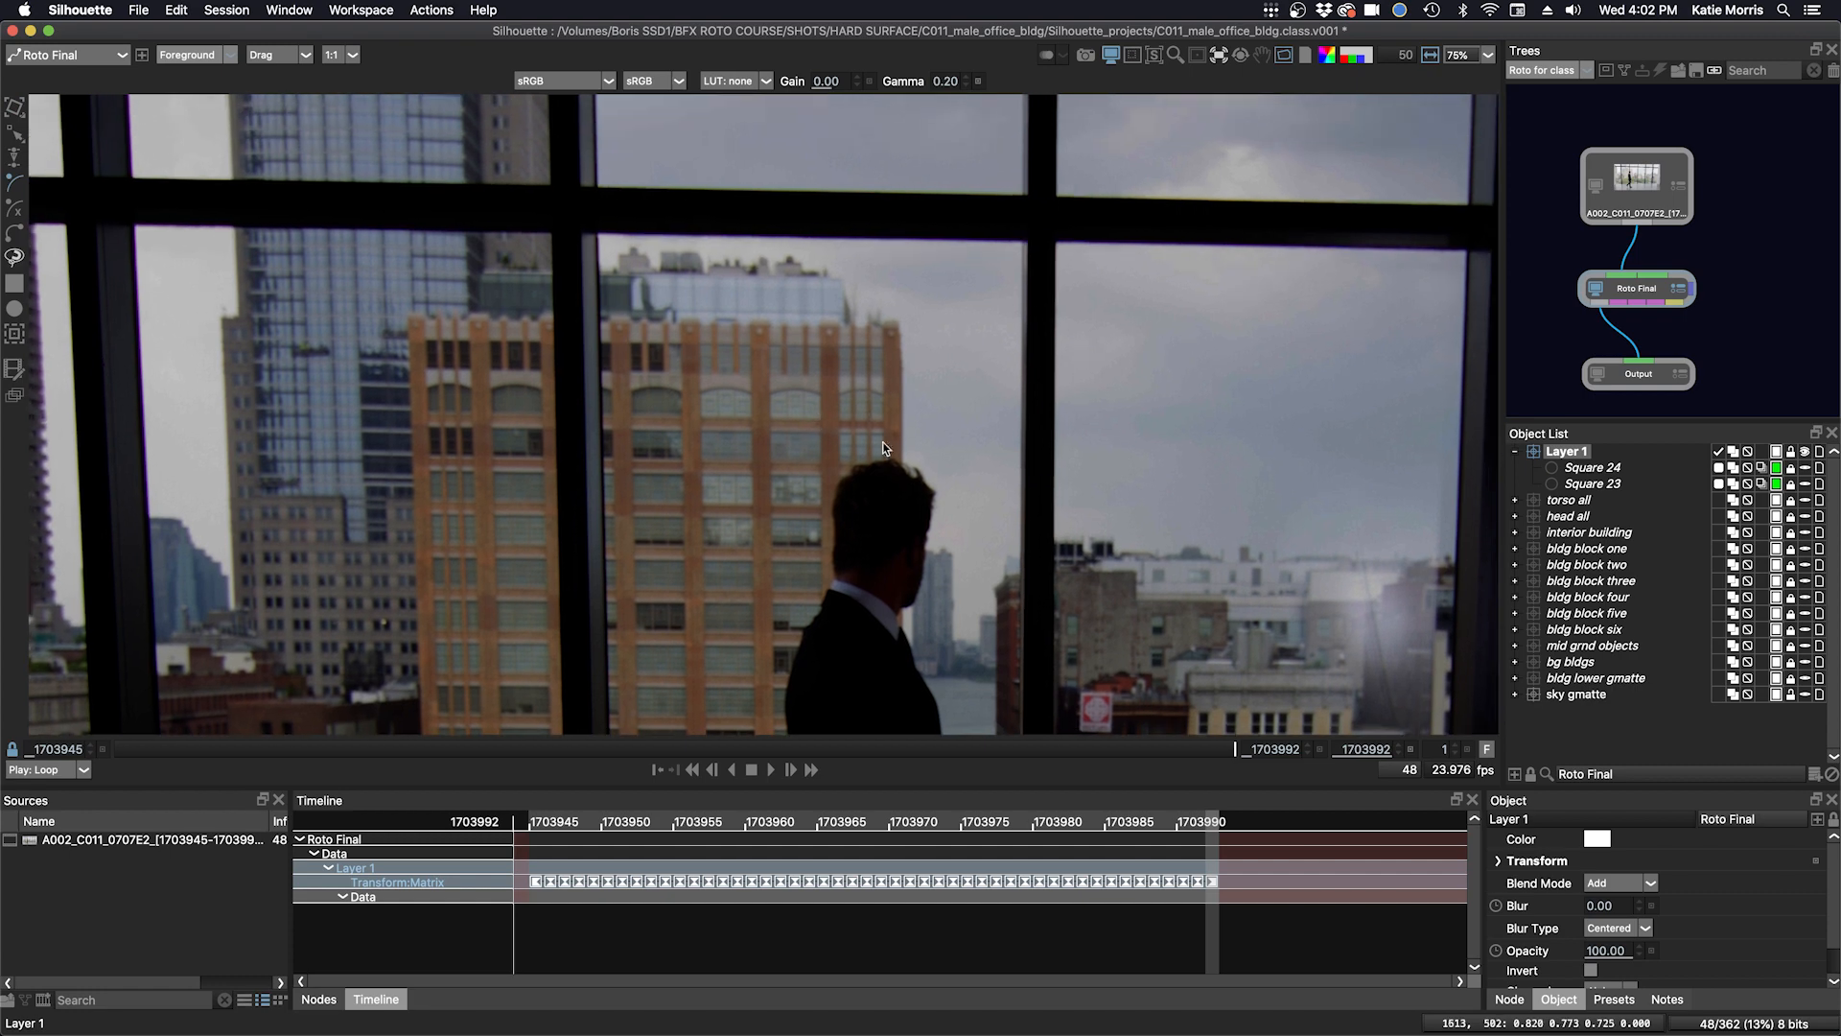
{"action": "left_click", "coordinate": [900, 525]}
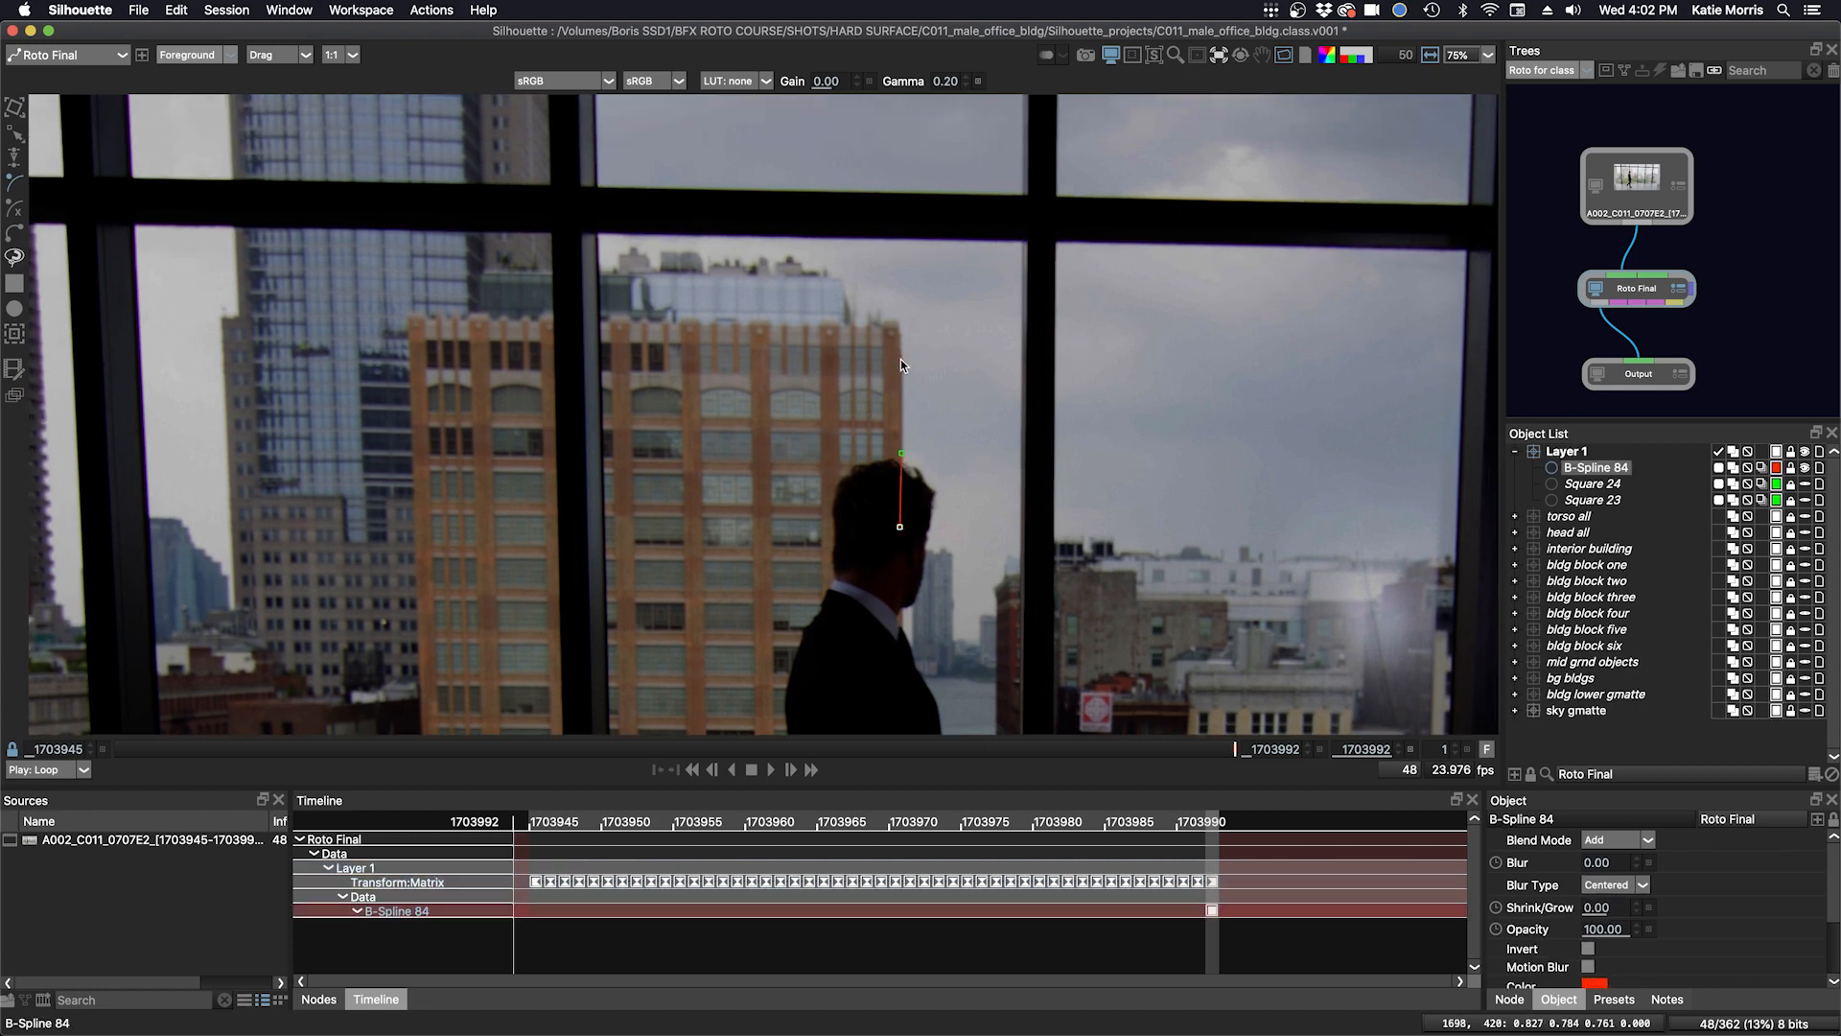
{"action": "scroll", "coordinate": [900, 332], "scroll_direction": "up", "scroll_amount": 4}
{"action": "left_click", "coordinate": [858, 318]}
{"action": "scroll", "coordinate": [845, 319], "scroll_direction": "down", "scroll_amount": 2}
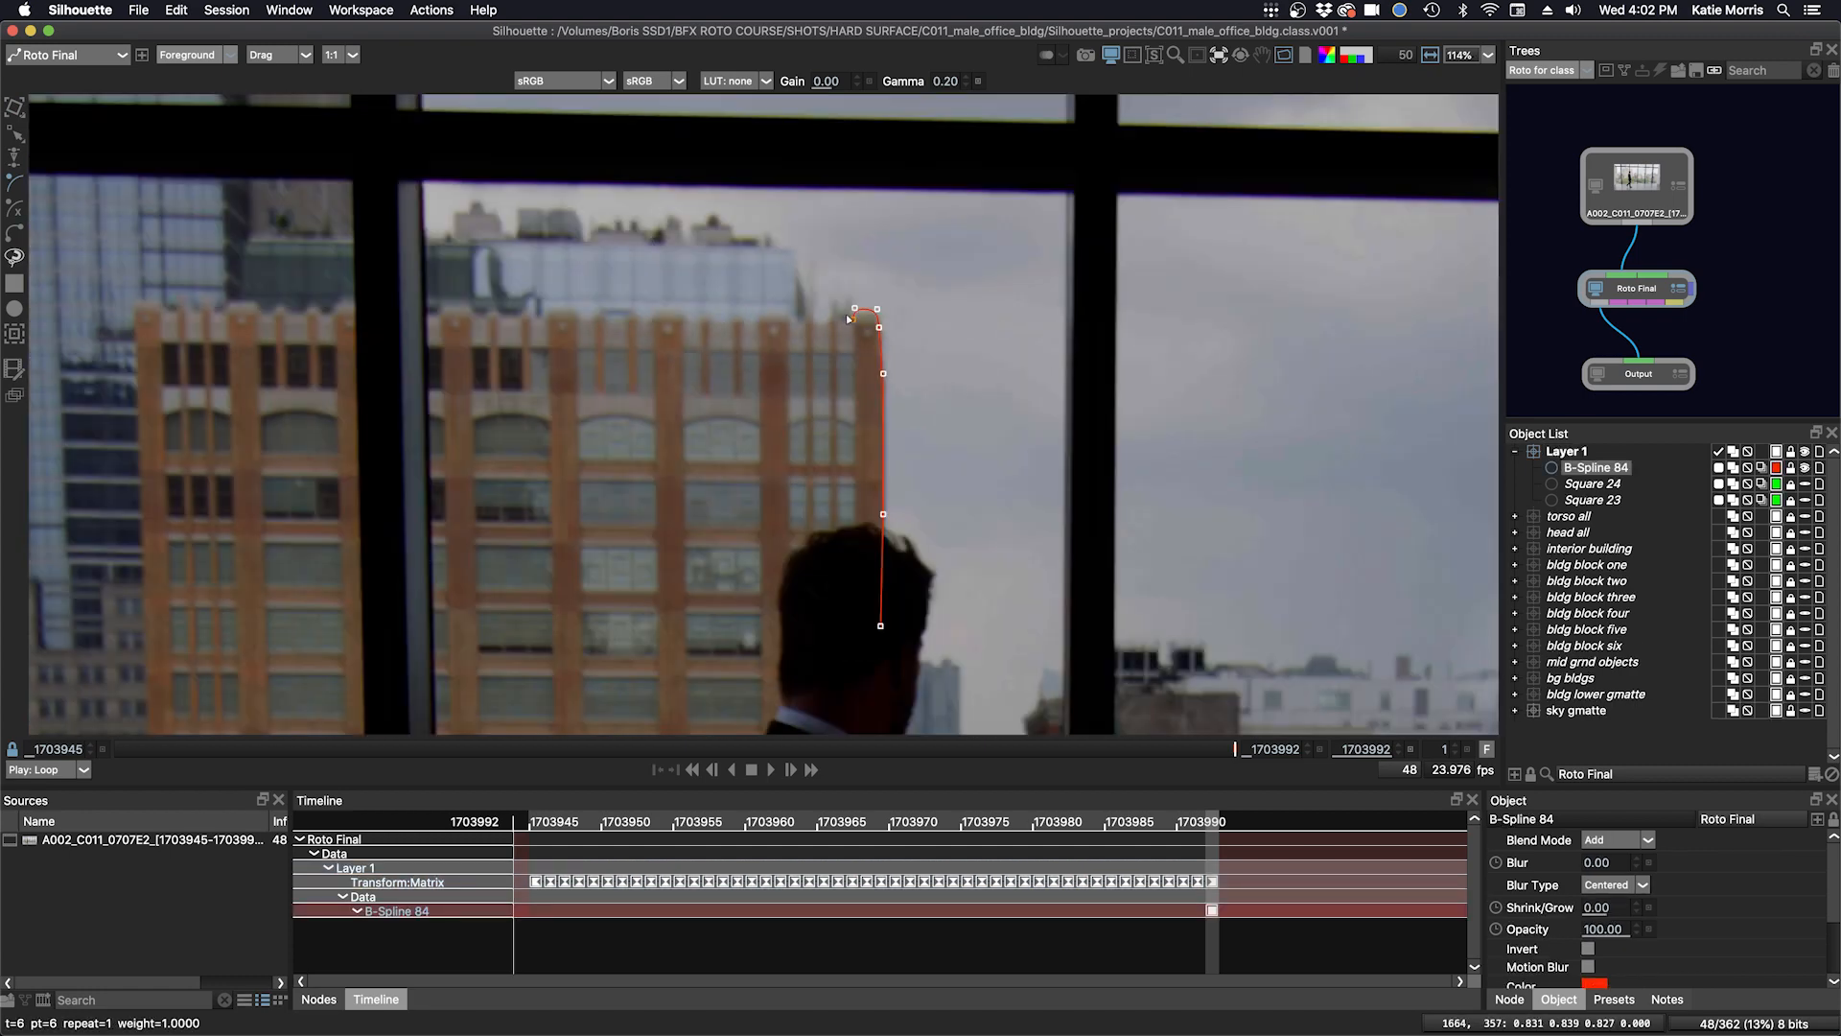
- Continue the B-spline along the parapet, up the glass penthouse's right side and onto the stepped rooftop equipment
{"action": "left_click", "coordinate": [832, 309]}
{"action": "left_click", "coordinate": [761, 248]}
{"action": "left_click", "coordinate": [754, 235]}
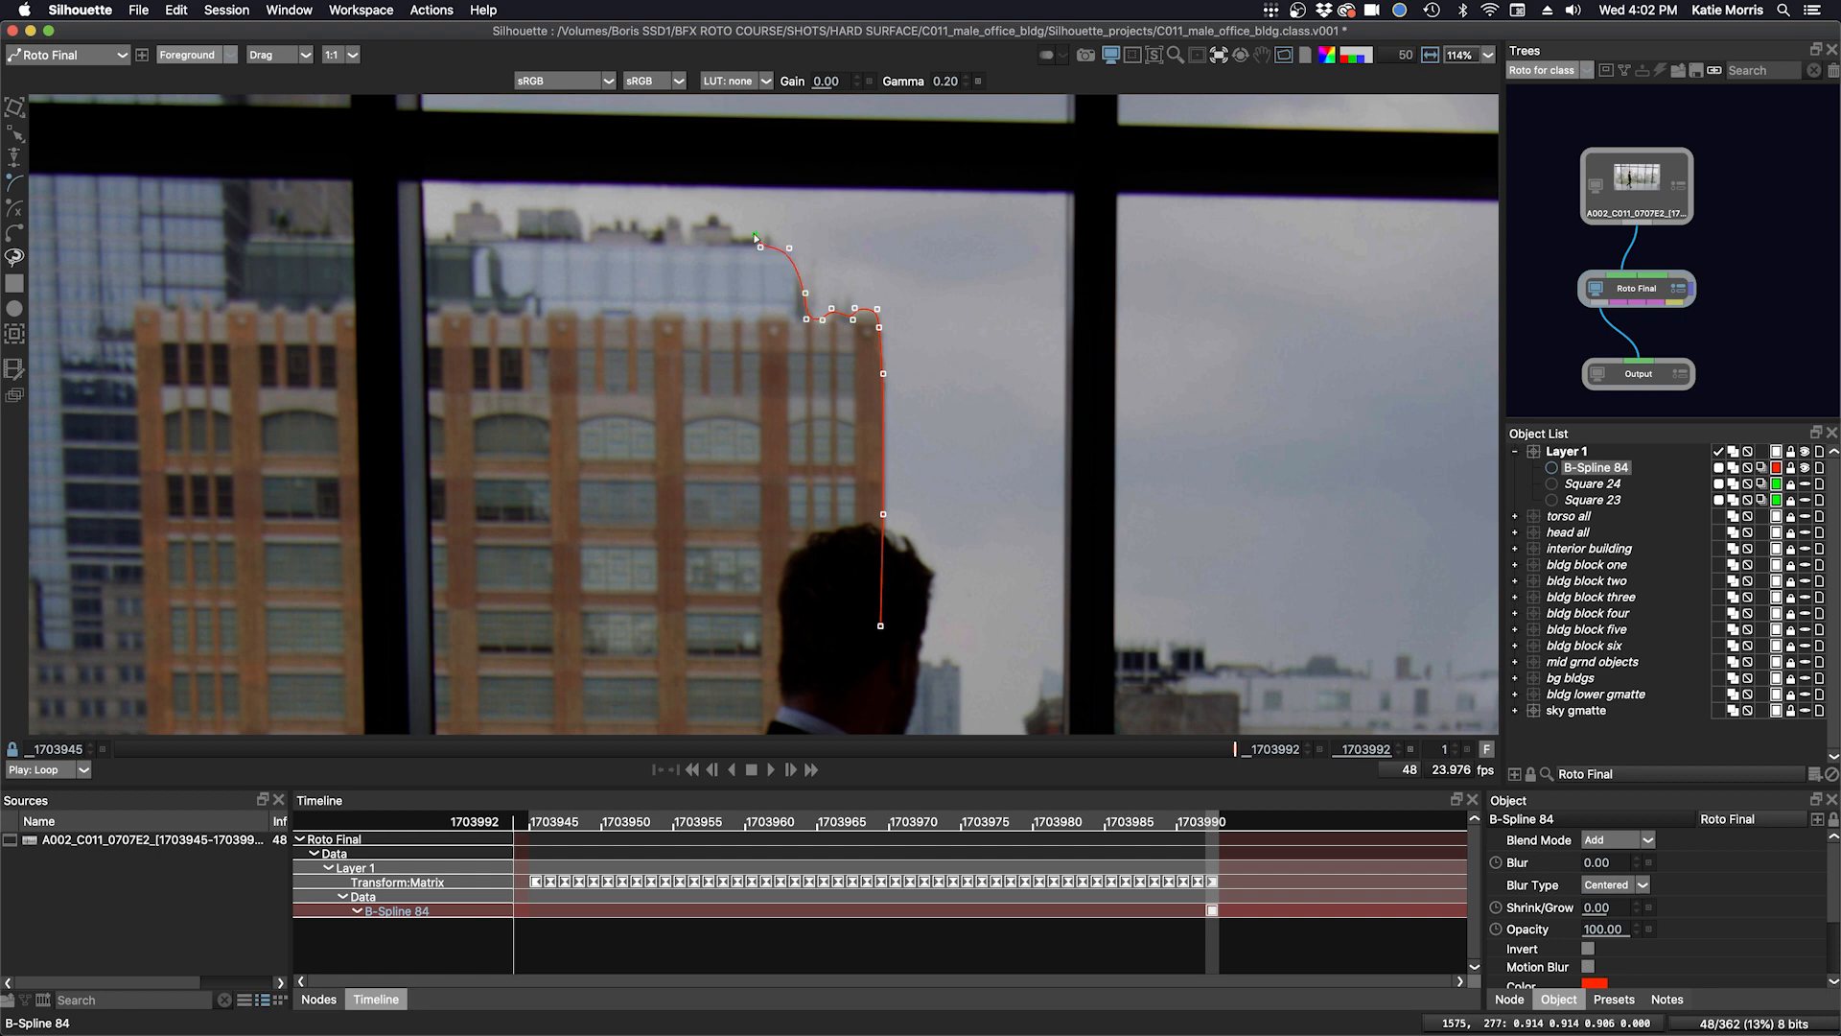
{"action": "left_click", "coordinate": [742, 237]}
{"action": "scroll", "coordinate": [743, 236], "scroll_direction": "up", "scroll_amount": 2}
{"action": "left_click", "coordinate": [729, 236]}
{"action": "left_click", "coordinate": [724, 222]}
{"action": "left_click", "coordinate": [709, 221]}
{"action": "left_click", "coordinate": [706, 205]}
{"action": "left_click", "coordinate": [696, 201]}
{"action": "left_click", "coordinate": [686, 216]}
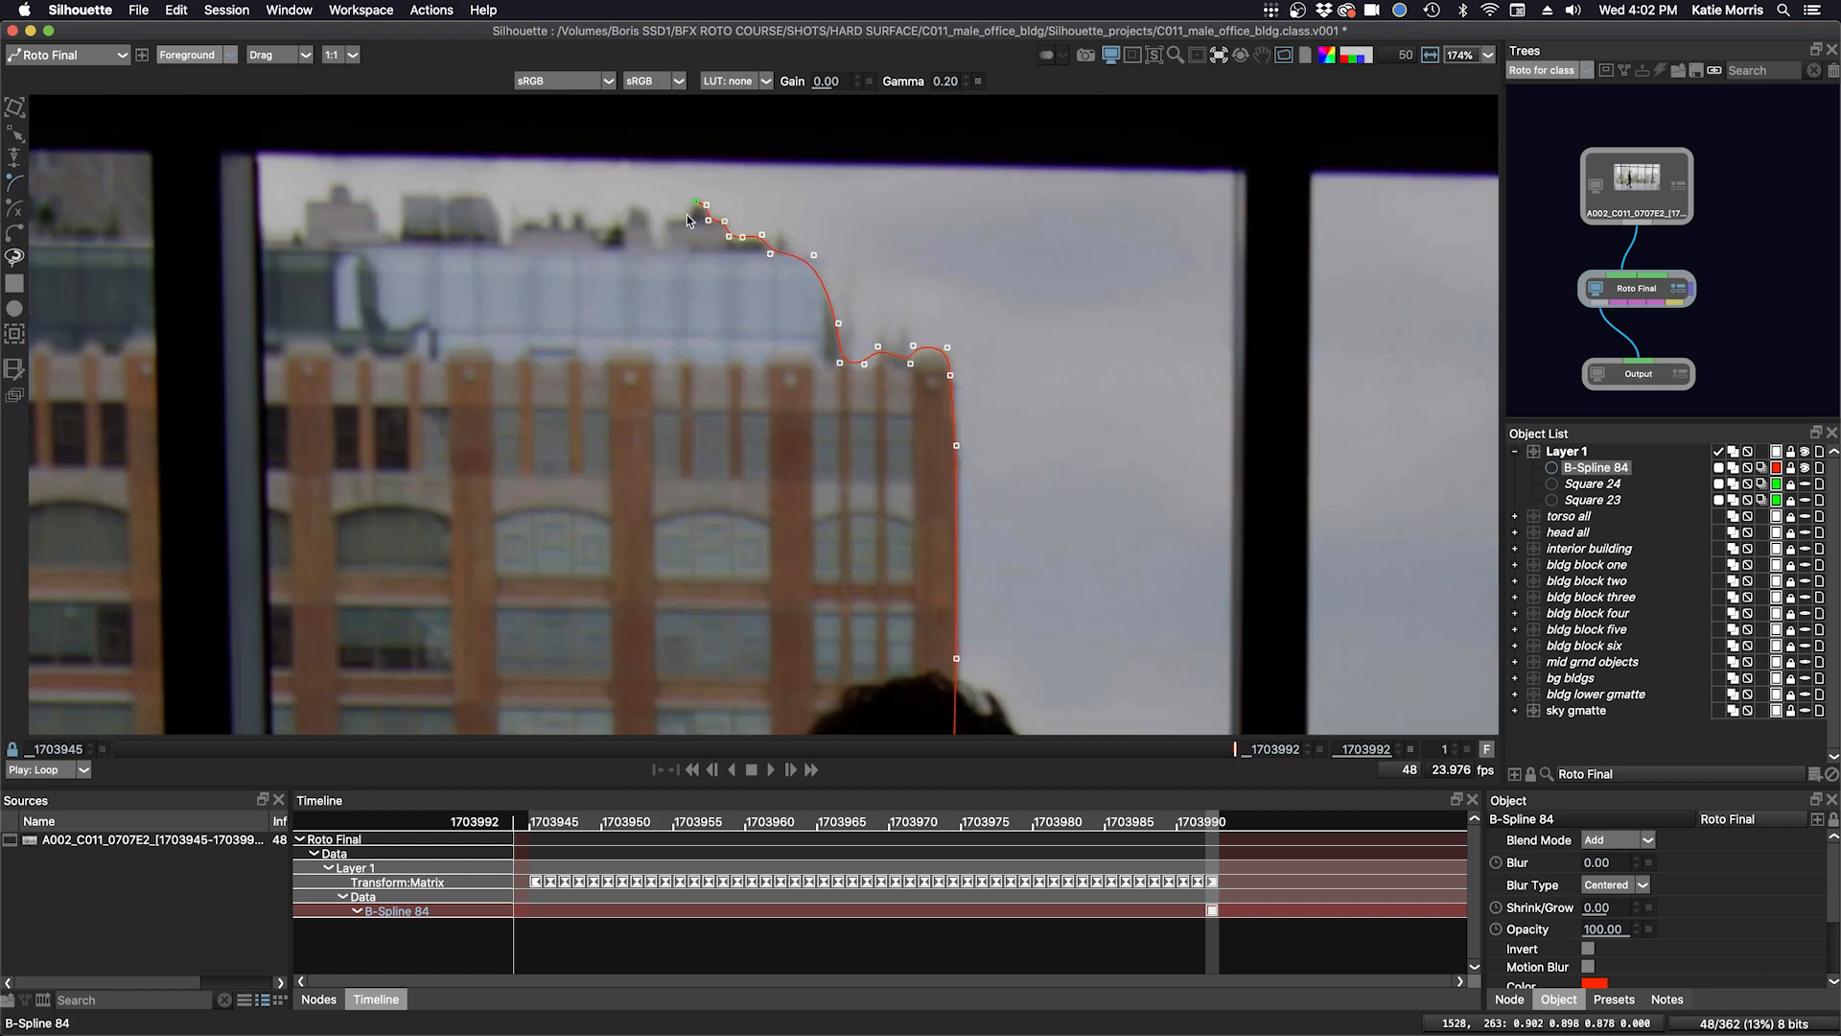
- Trace the B-spline down the left side of the stepped rooftop equipment to the penthouse roof
{"action": "left_click", "coordinate": [675, 218]}
{"action": "left_click", "coordinate": [664, 221]}
{"action": "left_click", "coordinate": [667, 243]}
{"action": "scroll", "coordinate": [664, 255], "scroll_direction": "up", "scroll_amount": 2}
{"action": "left_click", "coordinate": [662, 258]}
{"action": "left_click", "coordinate": [641, 254]}
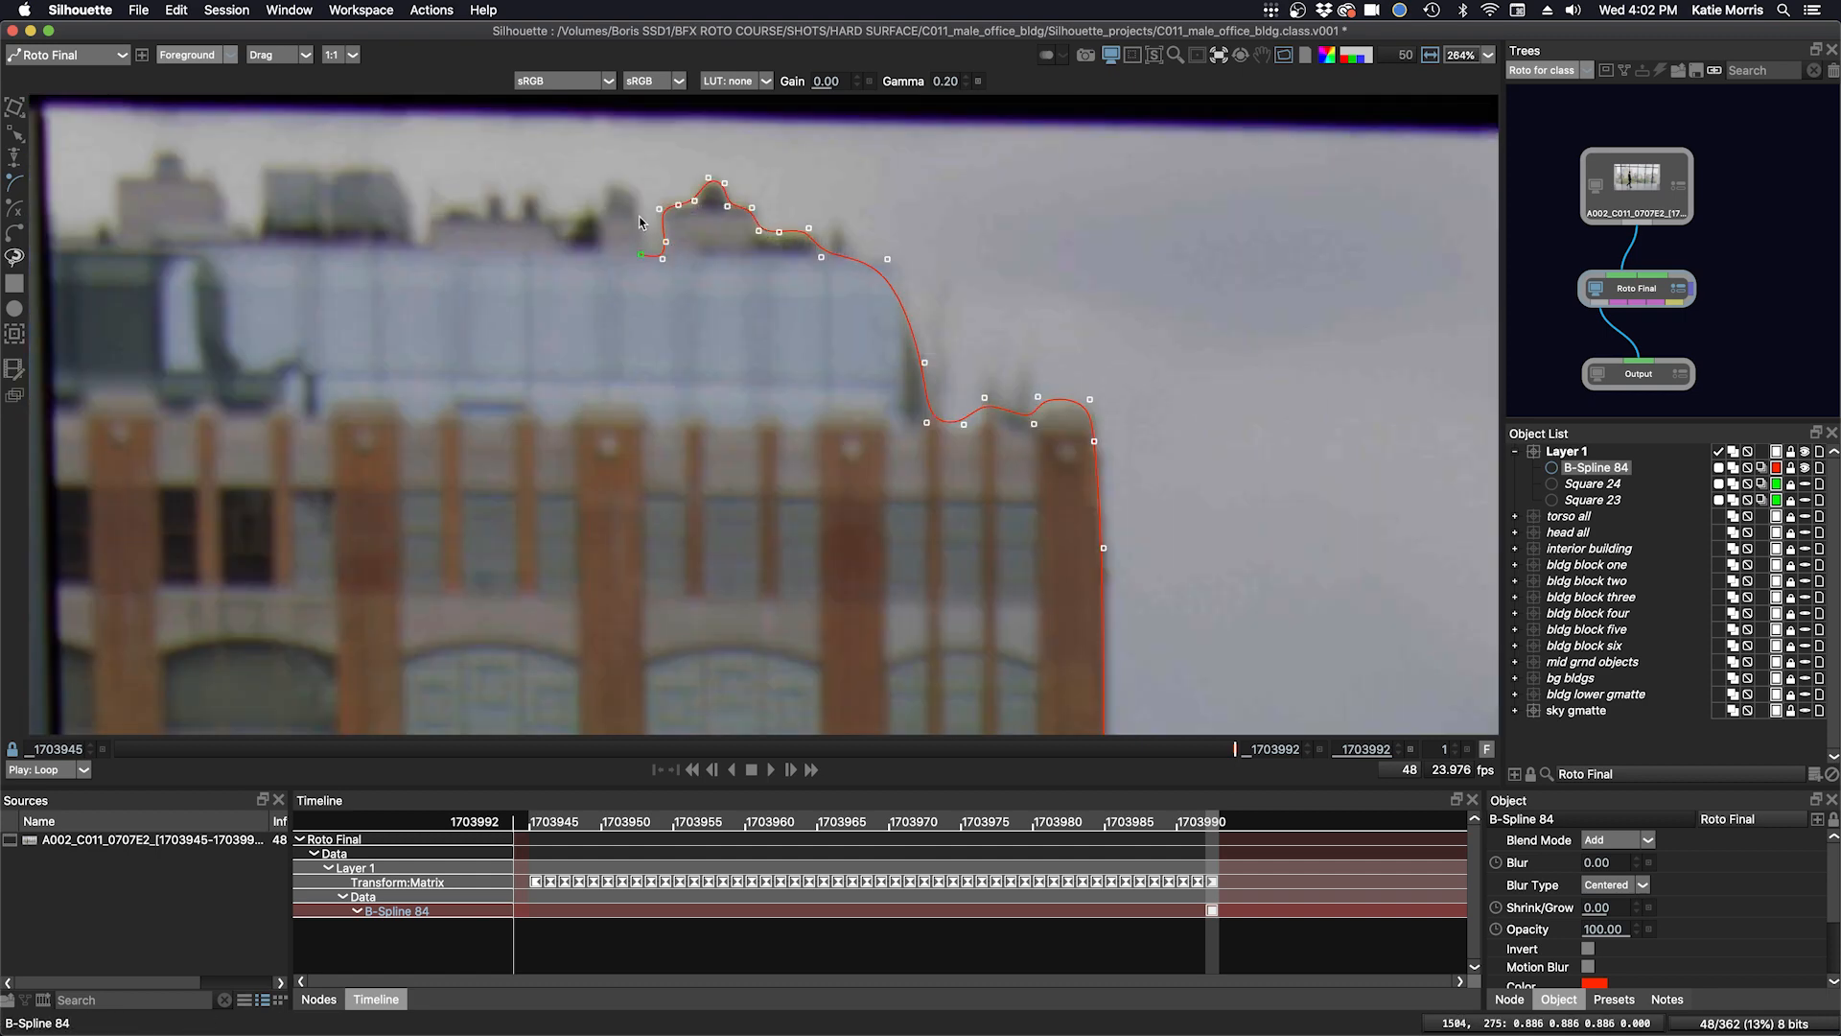
- Continue the B-spline around the narrow chimney and over the low equipment beside it, back down to the penthouse roof
{"action": "left_click", "coordinate": [626, 181]}
{"action": "left_click", "coordinate": [605, 185]}
{"action": "left_click", "coordinate": [602, 217]}
{"action": "left_click", "coordinate": [551, 219]}
{"action": "left_click", "coordinate": [472, 218]}
{"action": "left_click", "coordinate": [441, 220]}
{"action": "left_click", "coordinate": [428, 223]}
{"action": "left_click", "coordinate": [428, 245]}
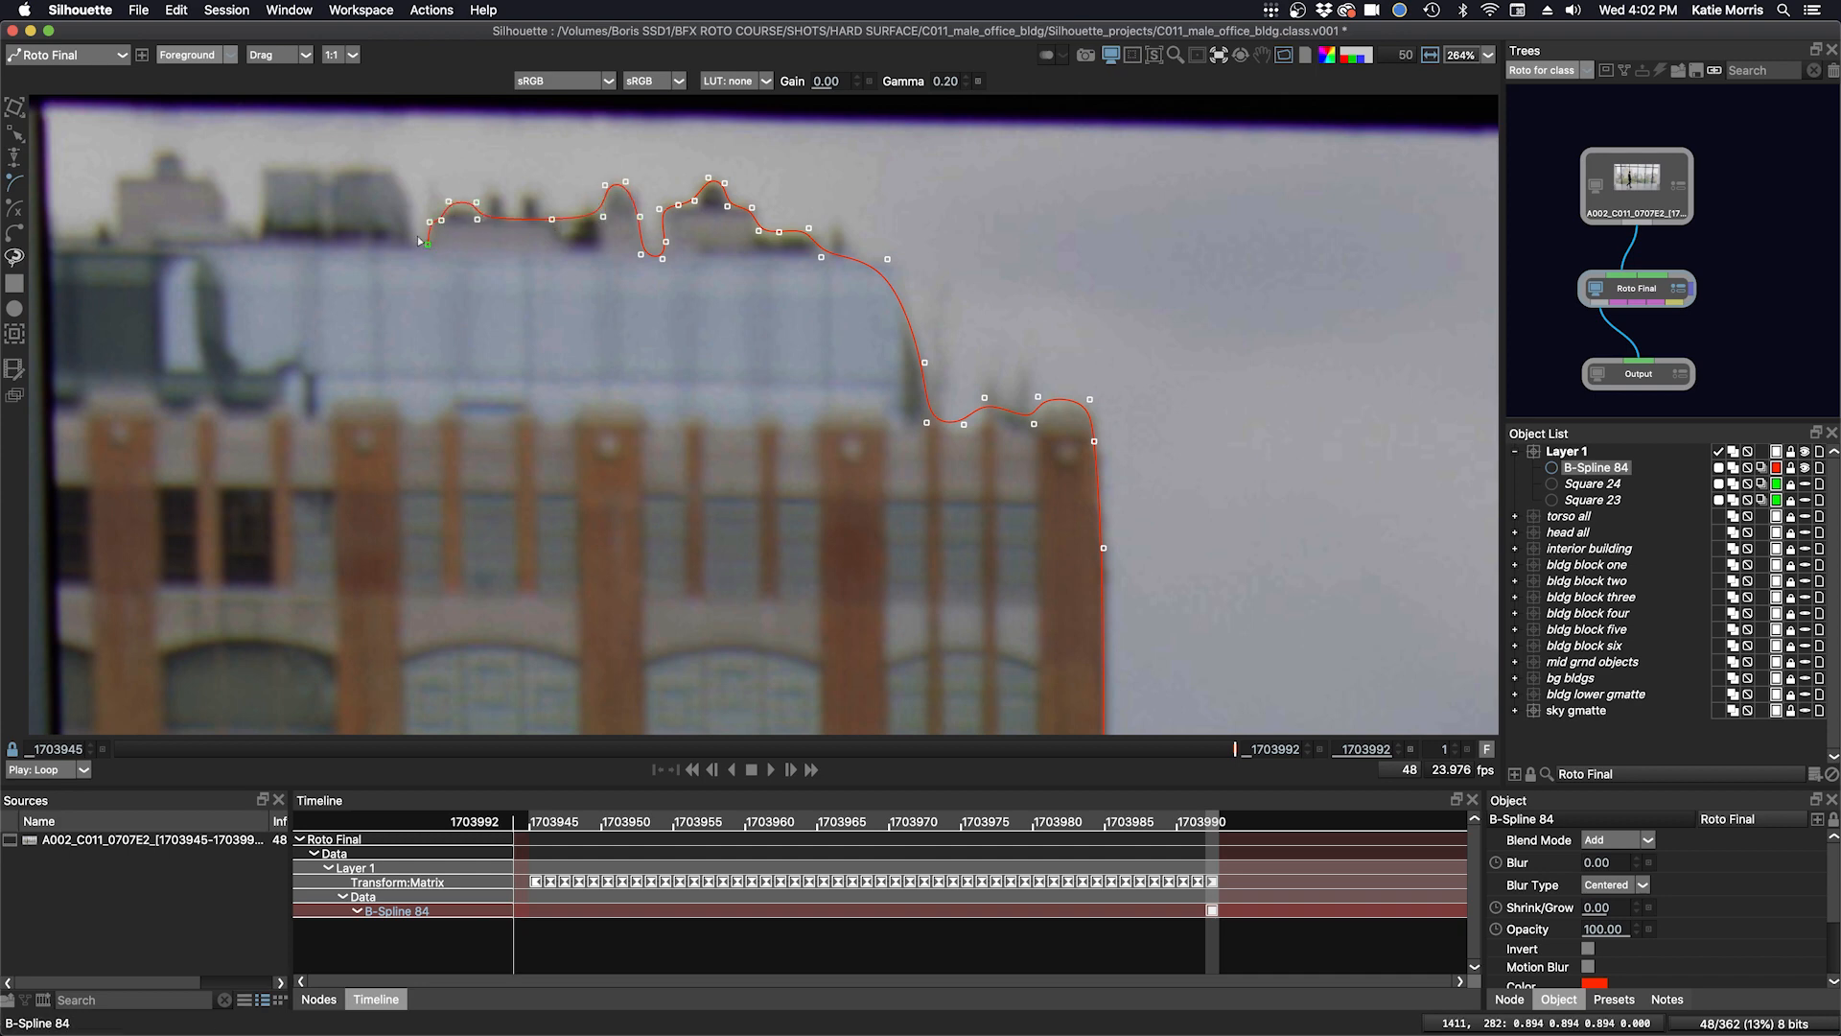
- Trace the wide rooftop unit, run the B-spline down through the facade, and close it behind the man at its starting point
{"action": "left_click", "coordinate": [348, 170]}
{"action": "scroll", "coordinate": [344, 326], "scroll_direction": "down", "scroll_amount": 6}
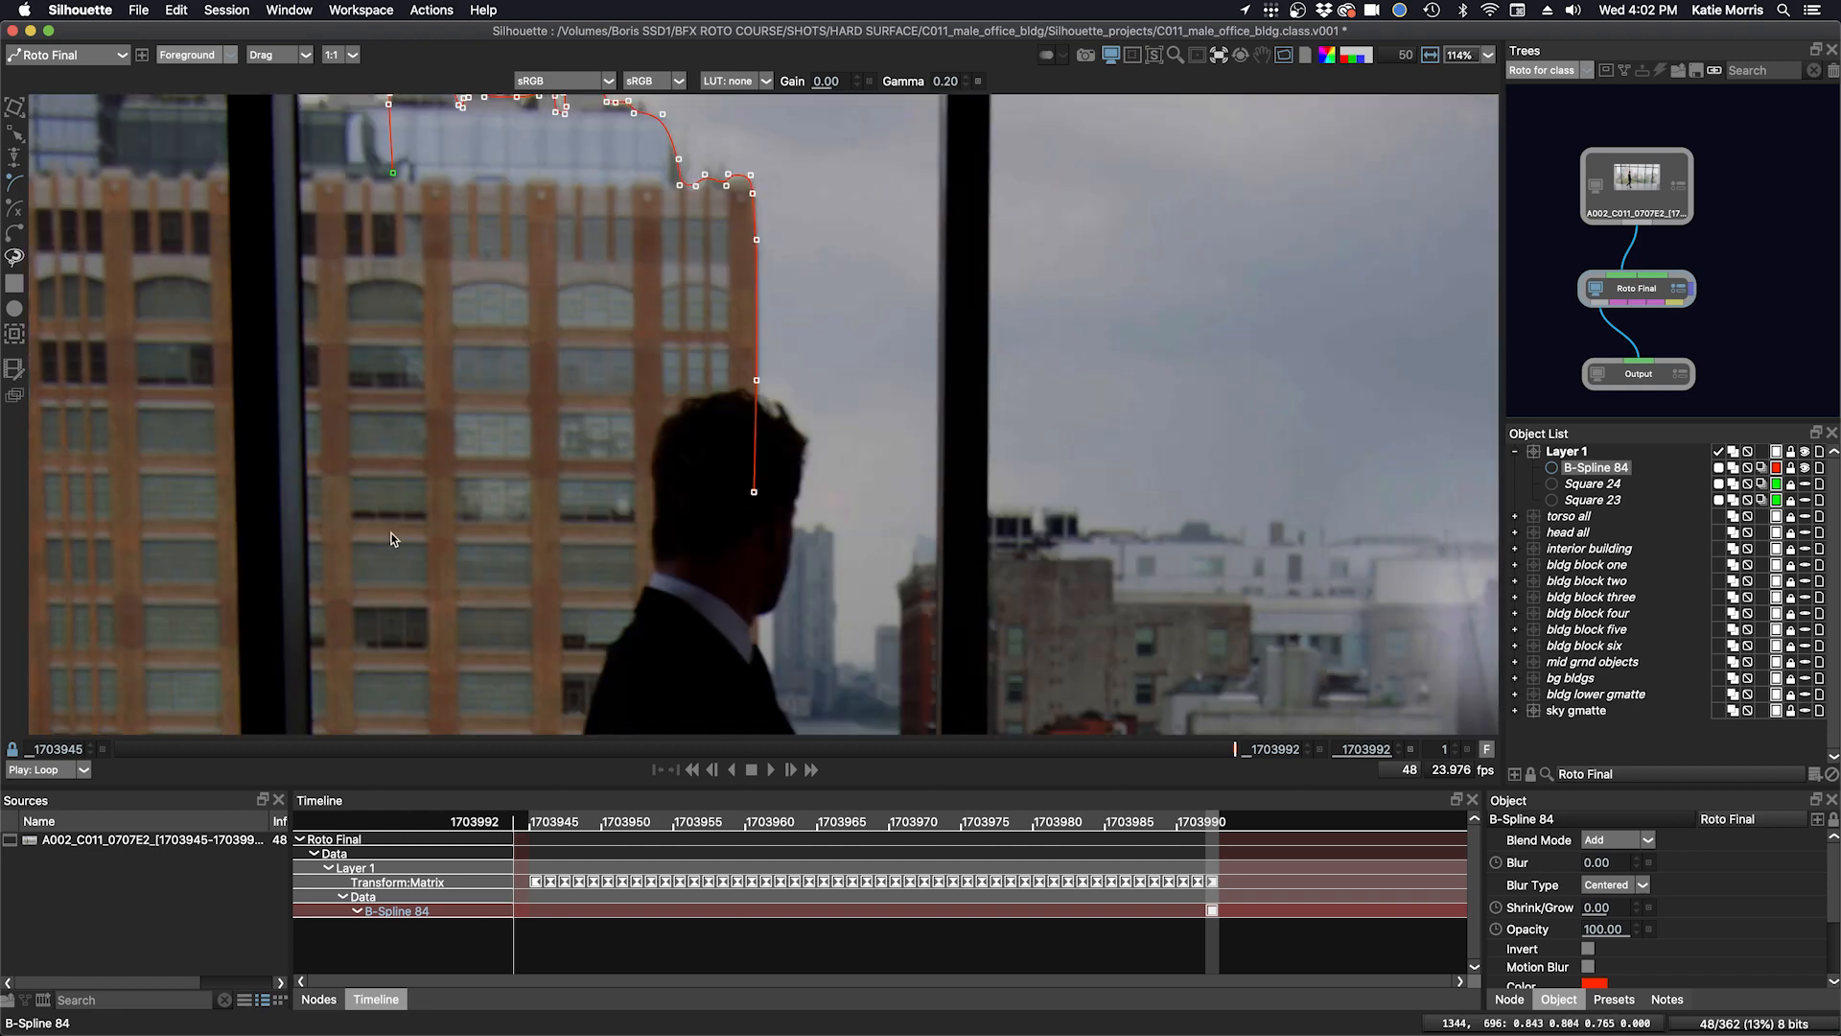
{"action": "left_click", "coordinate": [392, 534]}
{"action": "left_click_drag", "start_coordinate": [398, 645], "coordinate": [454, 299]}
{"action": "left_click", "coordinate": [436, 695]}
{"action": "left_click", "coordinate": [794, 703]}
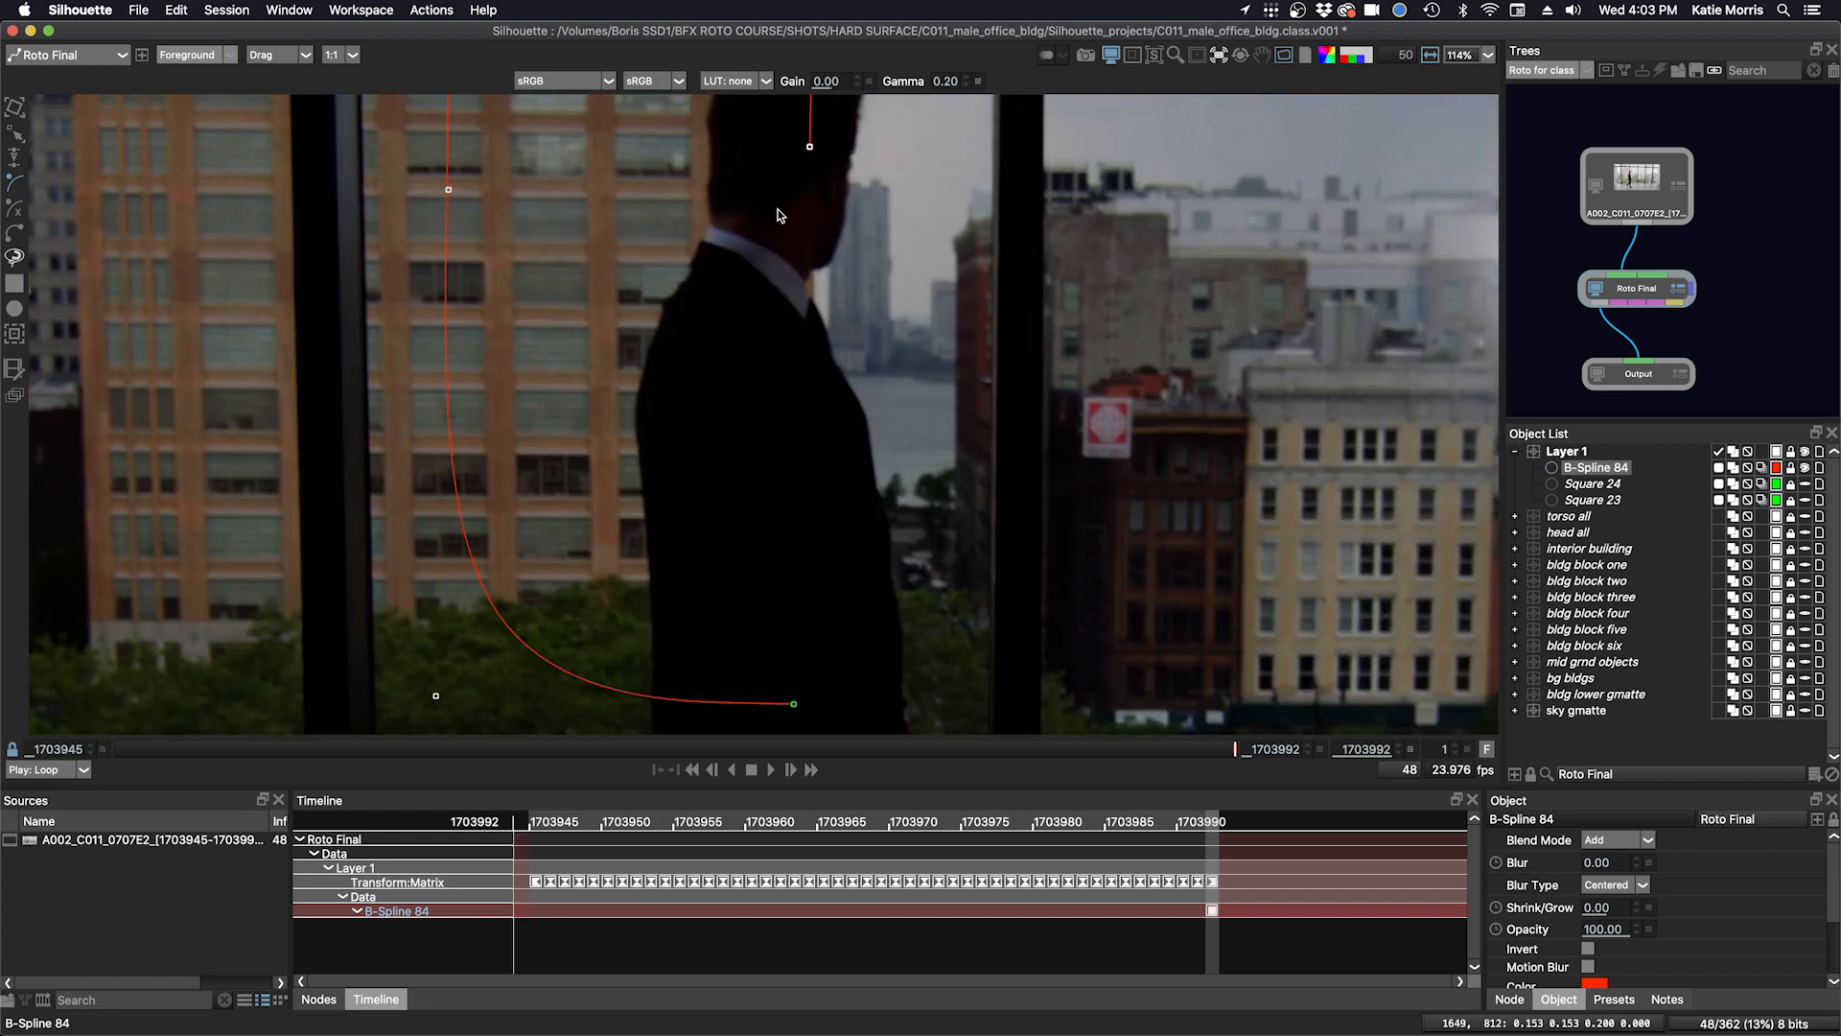
{"action": "left_click", "coordinate": [809, 148]}
{"action": "left_click_drag", "start_coordinate": [810, 288], "coordinate": [807, 562]}
{"action": "scroll", "coordinate": [815, 438], "scroll_direction": "down", "scroll_amount": 3}
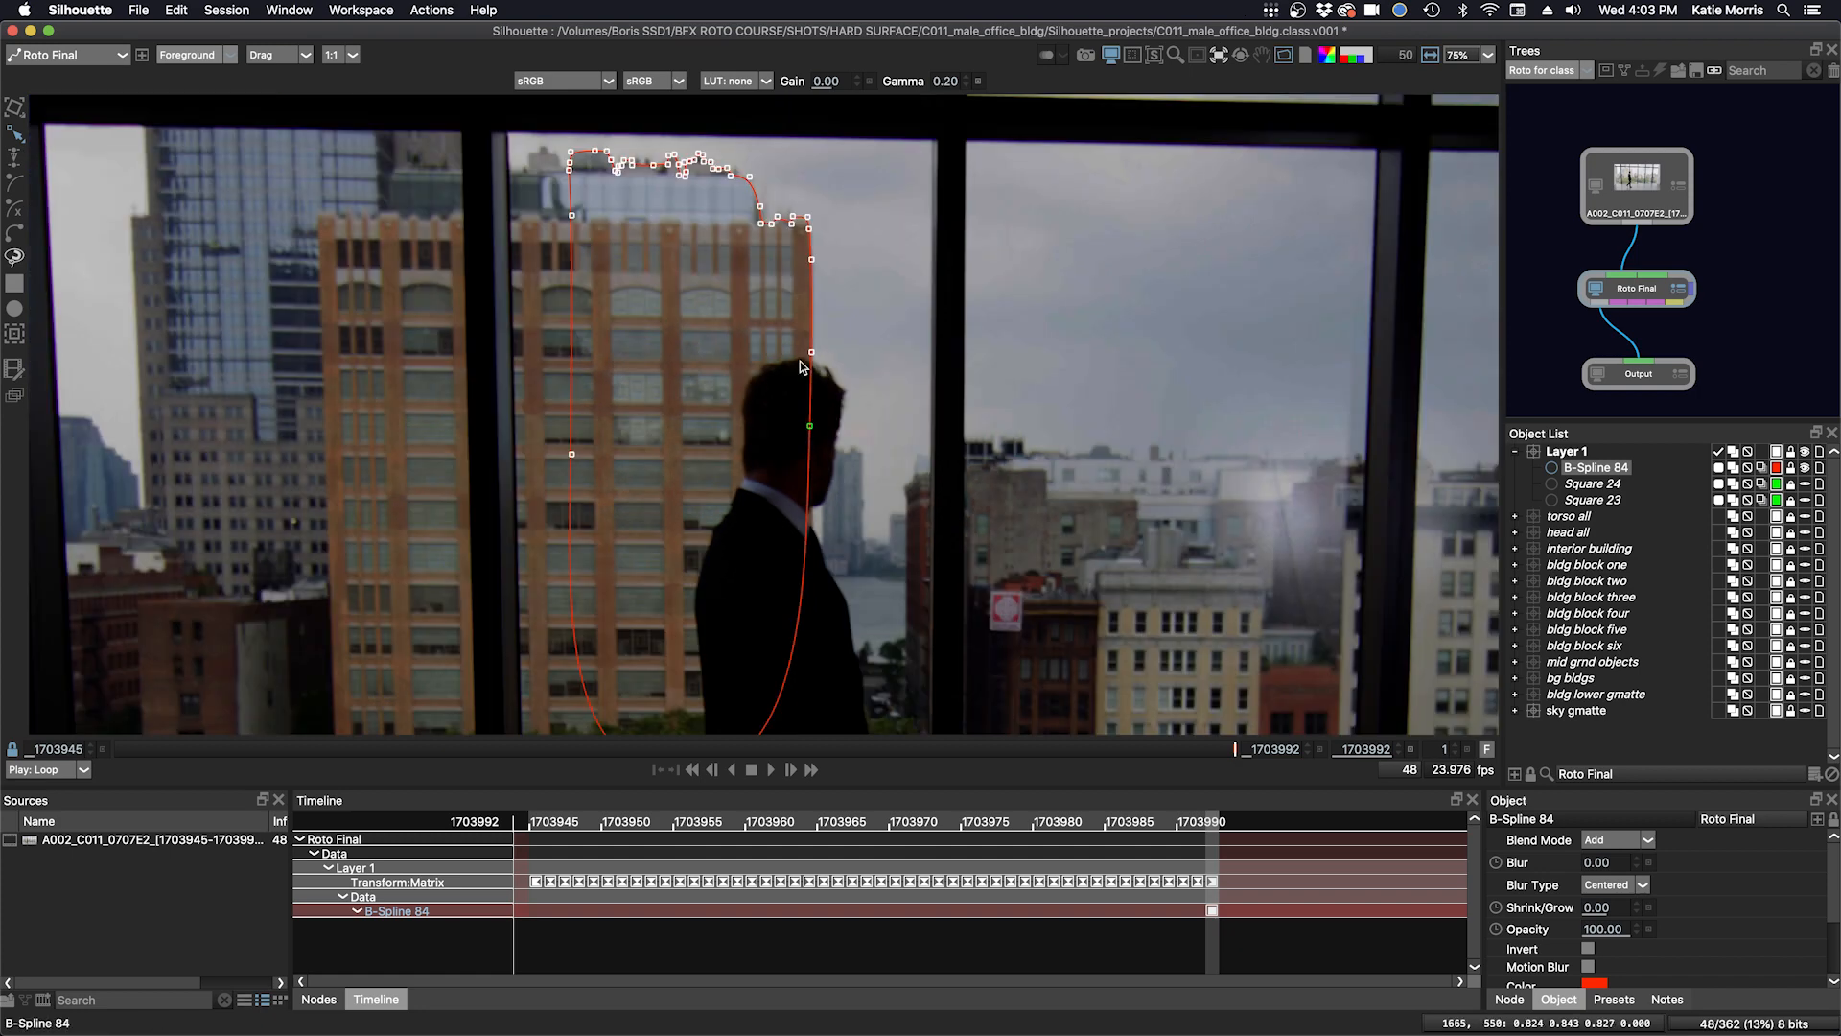
- Convert all points of the building's B-spline to corner points
{"action": "key", "text": "super+a"}
{"action": "right_click", "coordinate": [811, 409]}
{"action": "left_click", "coordinate": [835, 559]}
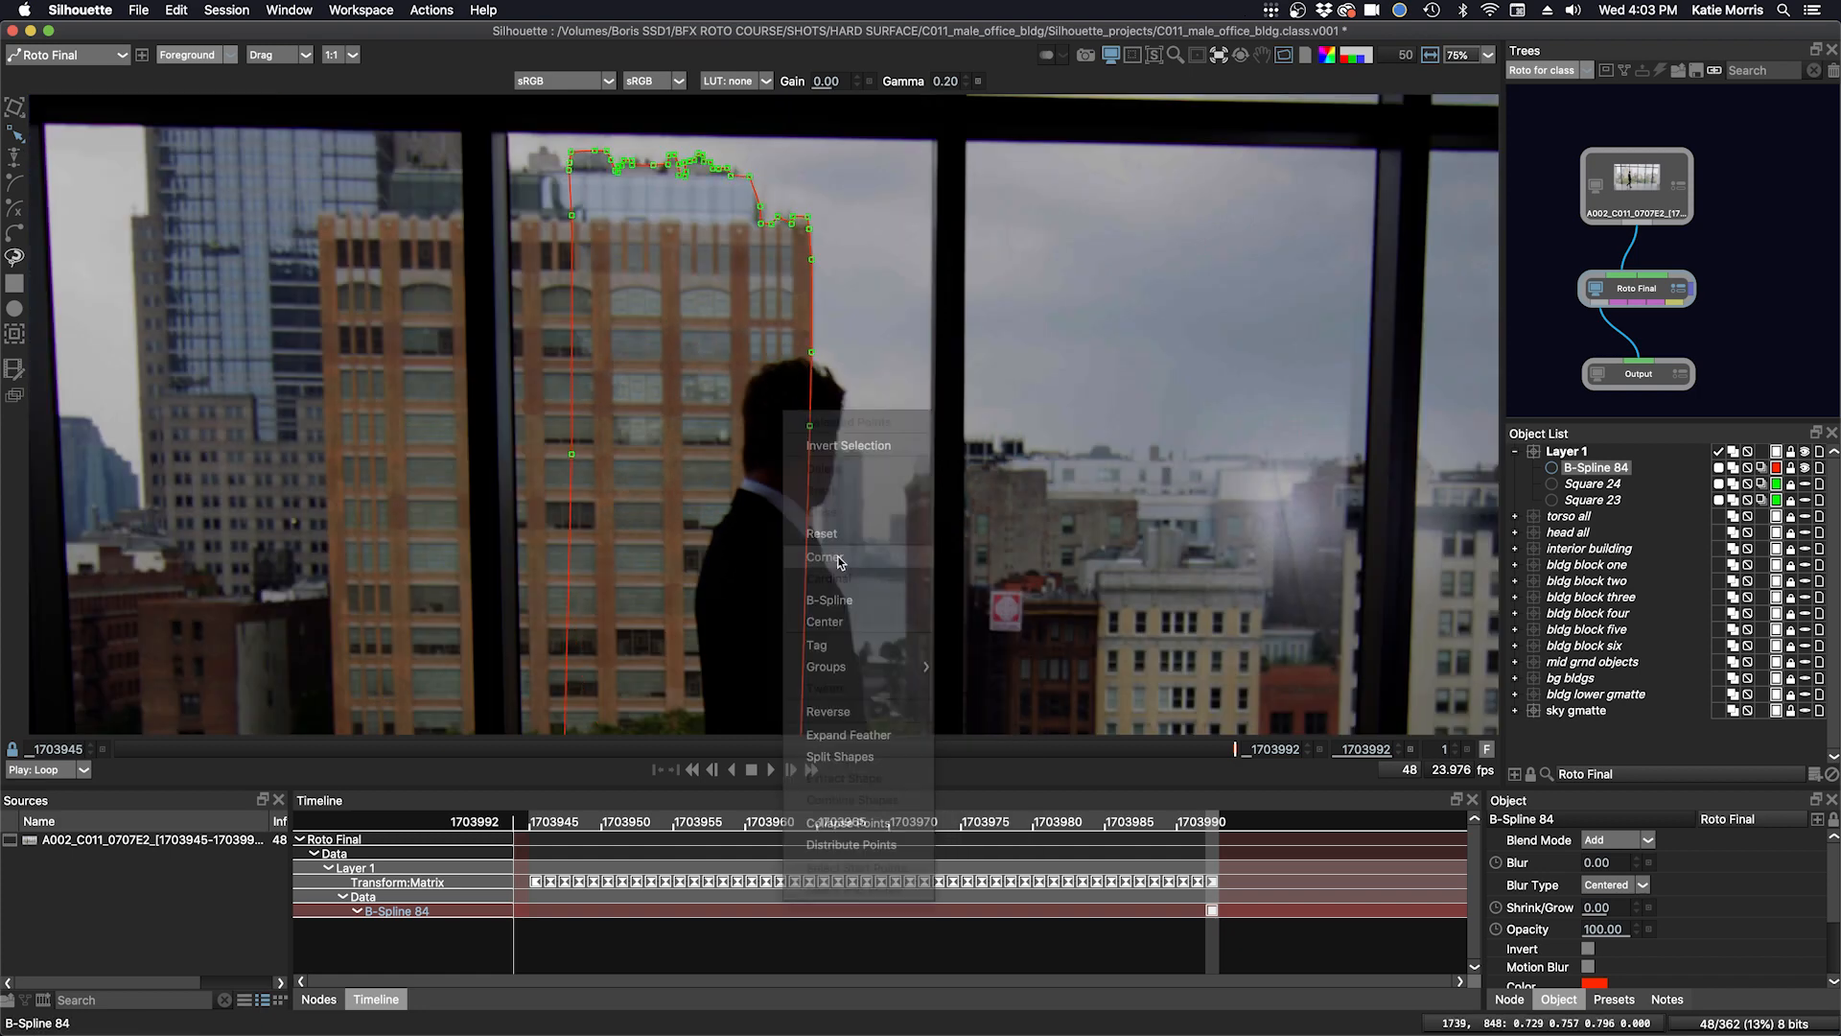
- Reposition the B-spline points along the parapet beside the roof corner to fit its stepped edge, applying the corner type there
{"action": "left_click_drag", "start_coordinate": [824, 237], "coordinate": [767, 387]}
{"action": "scroll", "coordinate": [875, 415], "scroll_direction": "up", "scroll_amount": 4}
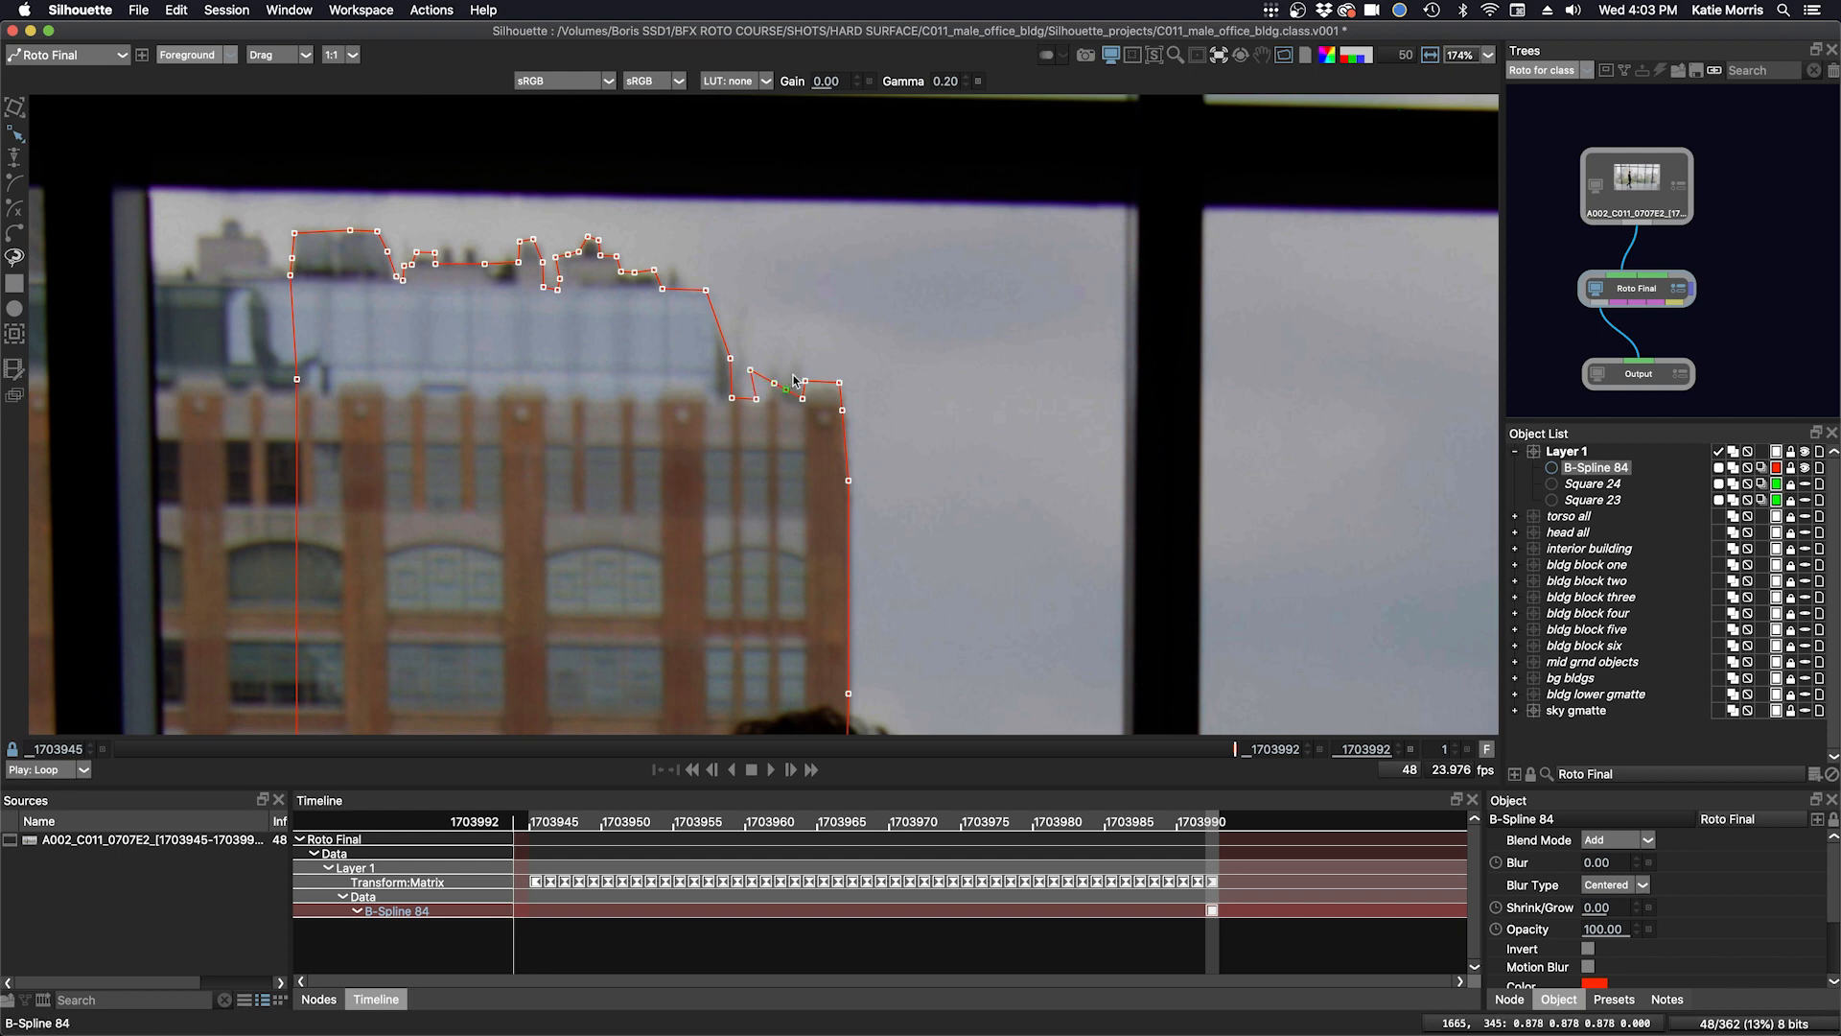
{"action": "right_click", "coordinate": [773, 381]}
{"action": "left_click", "coordinate": [807, 529]}
{"action": "right_click", "coordinate": [805, 512]}
{"action": "left_click", "coordinate": [802, 506]}
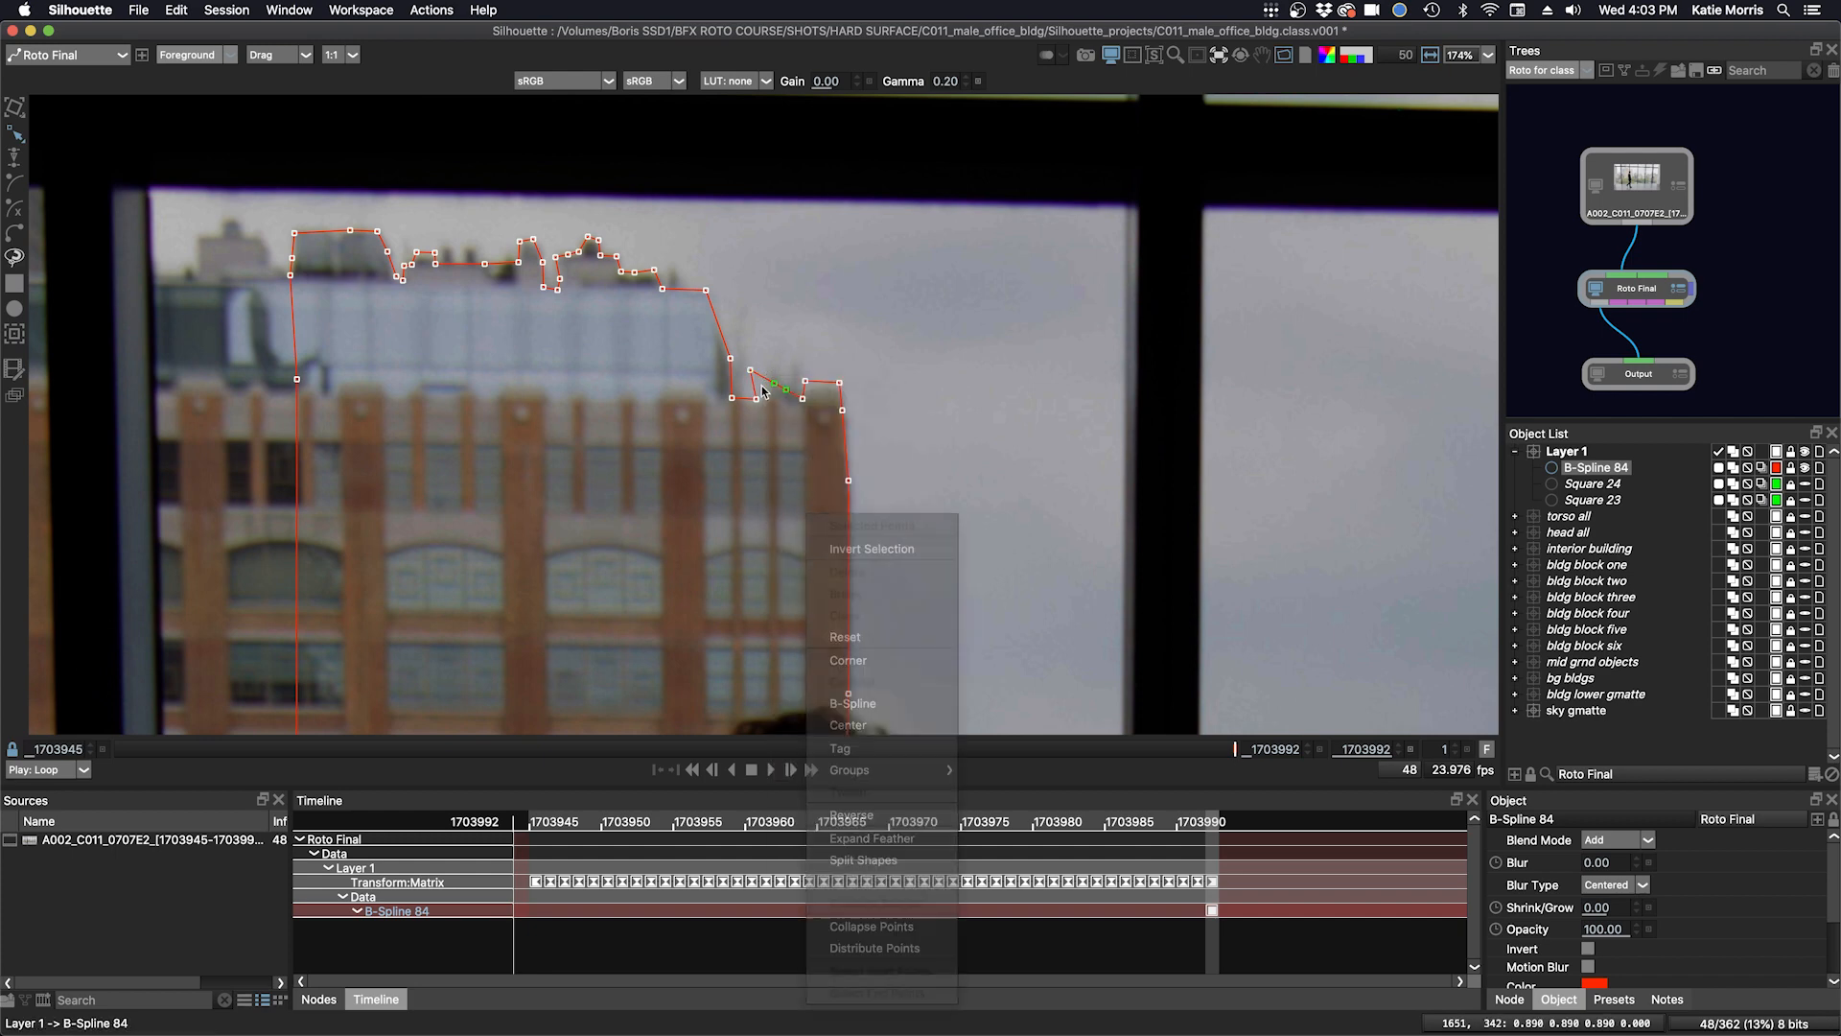
{"action": "key", "text": "super+z"}
{"action": "mouse_move", "coordinate": [792, 381]}
{"action": "left_mouse_down"}
{"action": "mouse_move", "coordinate": [764, 399]}
{"action": "mouse_move", "coordinate": [783, 381]}
{"action": "left_mouse_up"}
{"action": "left_click_drag", "start_coordinate": [770, 383], "coordinate": [764, 381]}
{"action": "right_click", "coordinate": [798, 385]}
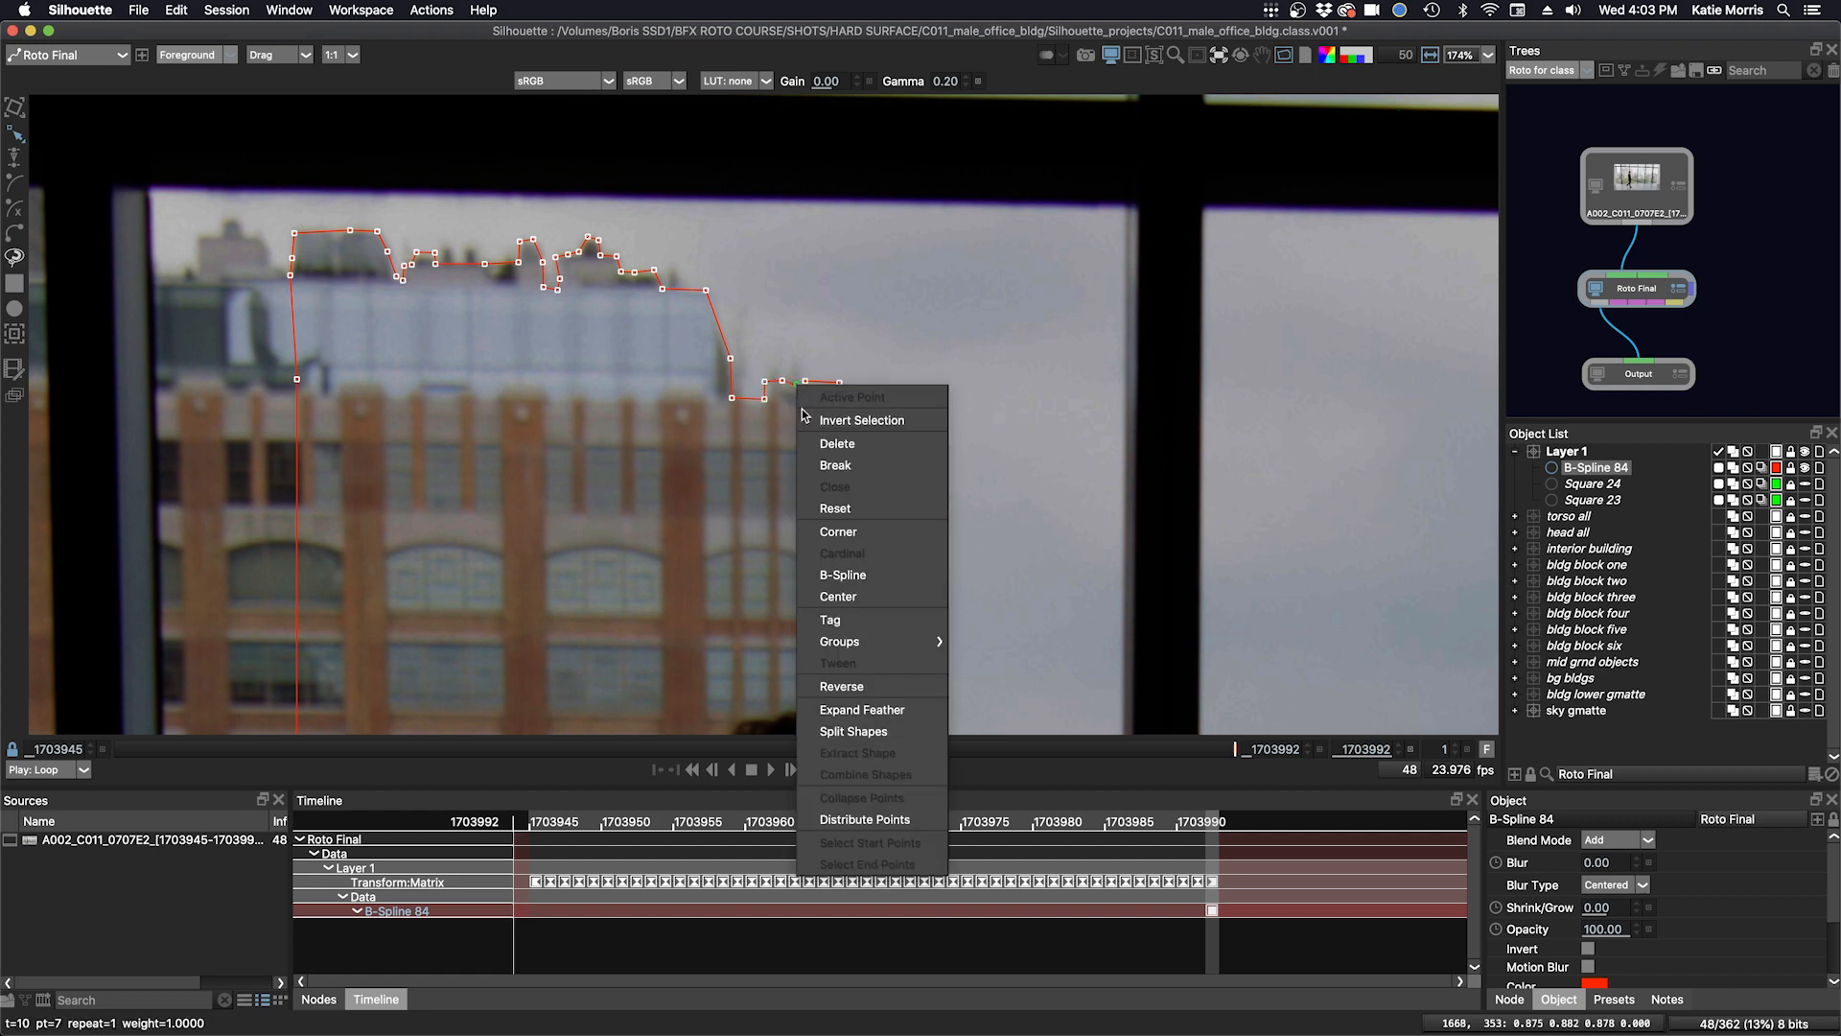
{"action": "left_click", "coordinate": [815, 531]}
- Nudge the upper point on the building's right edge onto the wall, refine the chimney and rooftop equipment points, and deselect the spline
{"action": "left_click_drag", "start_coordinate": [848, 479], "coordinate": [848, 495]}
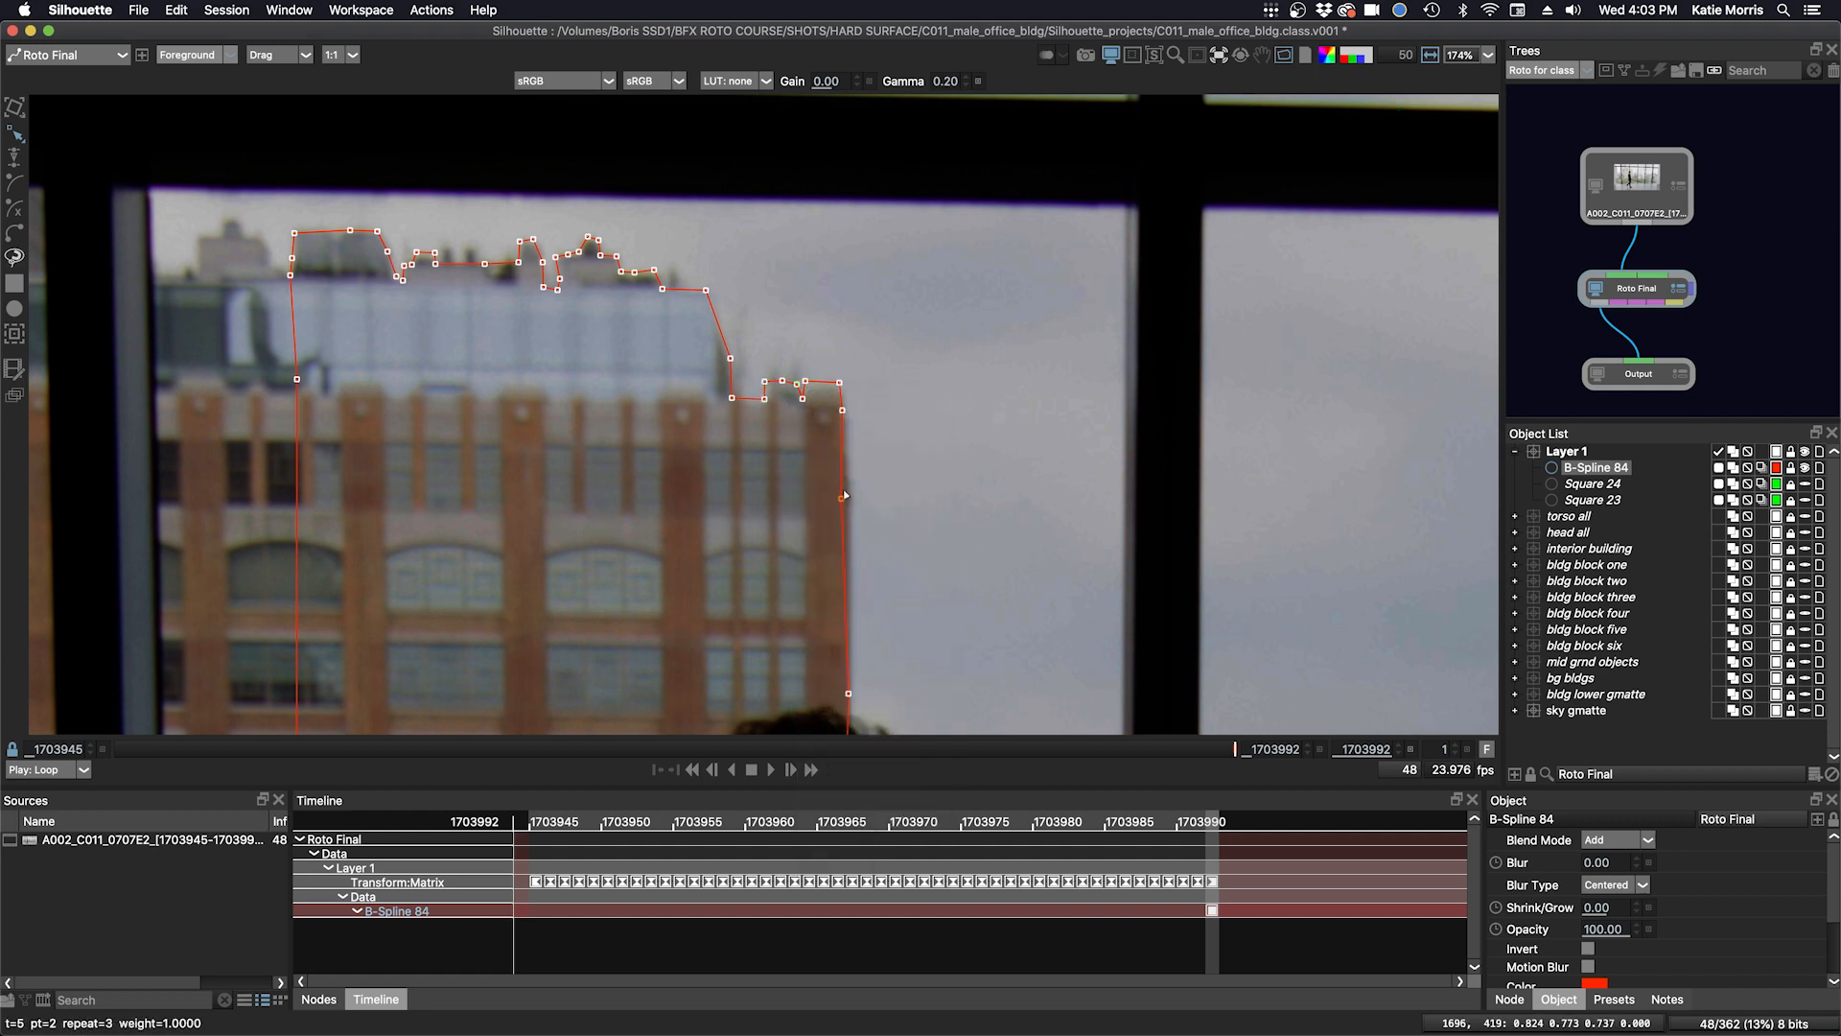
{"action": "left_click_drag", "start_coordinate": [654, 269], "coordinate": [825, 317]}
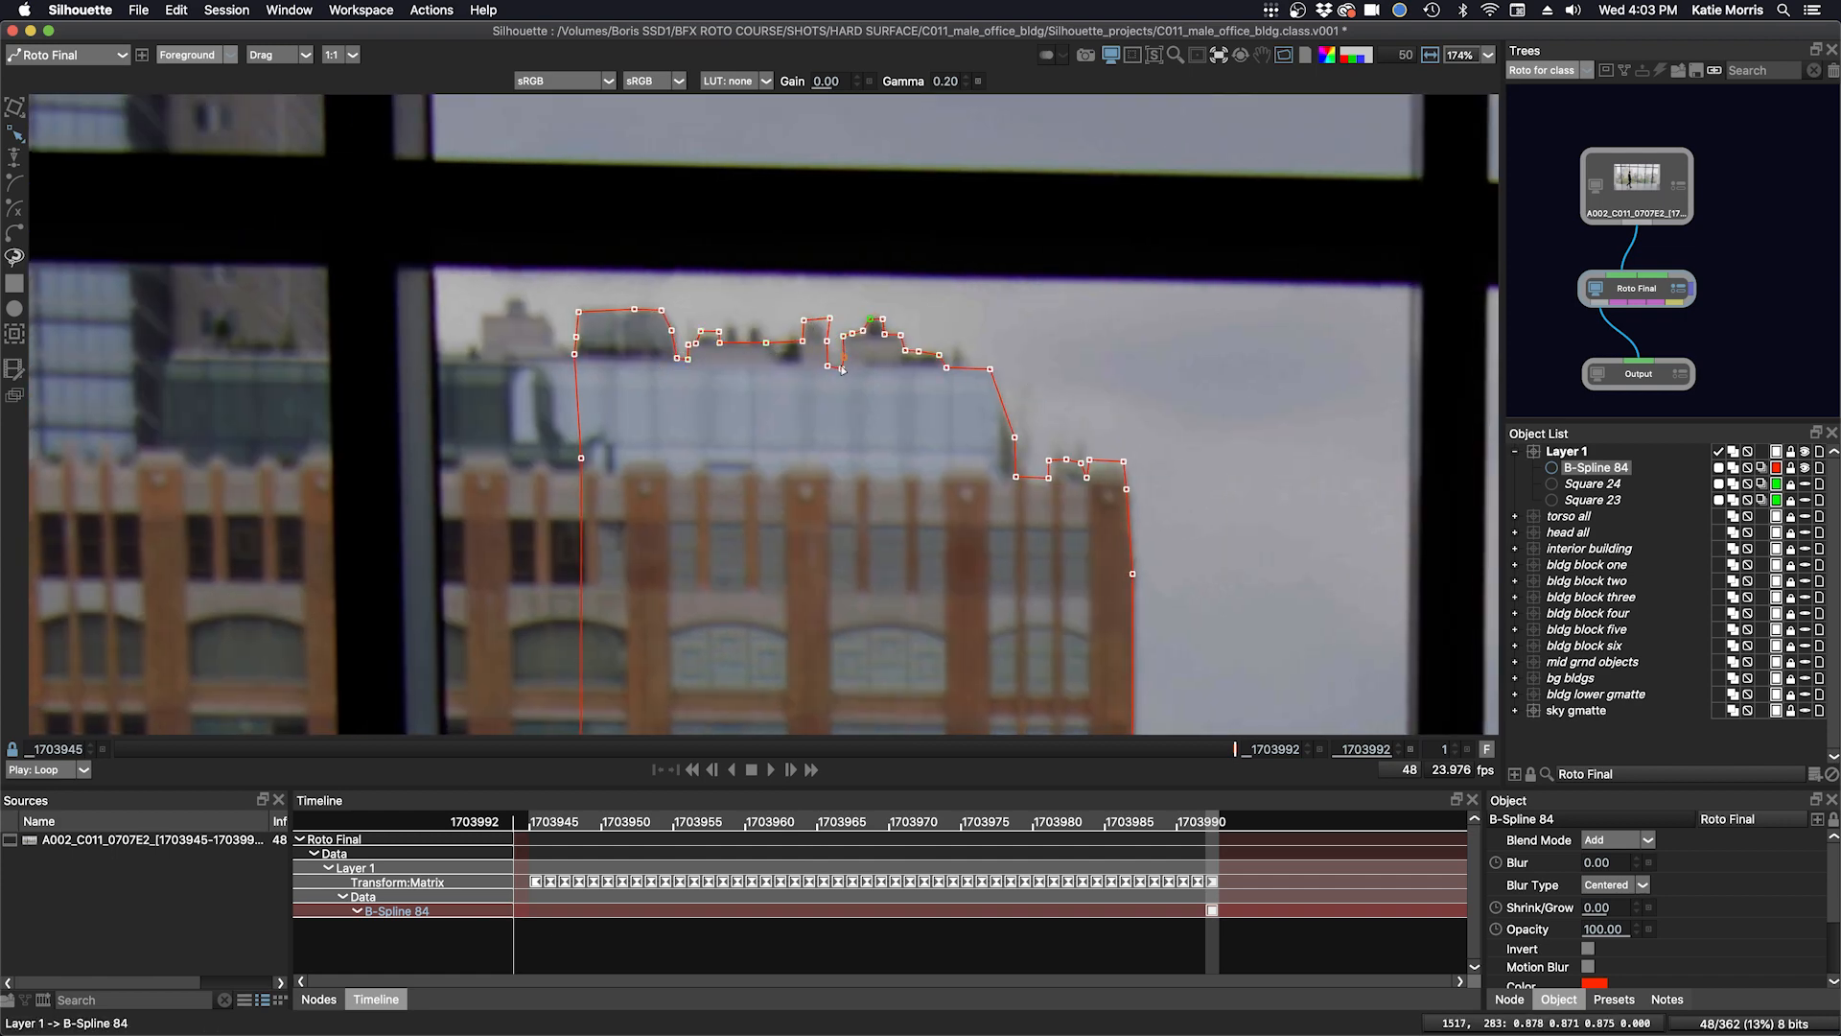
{"action": "left_click_drag", "start_coordinate": [803, 345], "coordinate": [865, 333]}
{"action": "left_click_drag", "start_coordinate": [1064, 484], "coordinate": [1049, 356]}
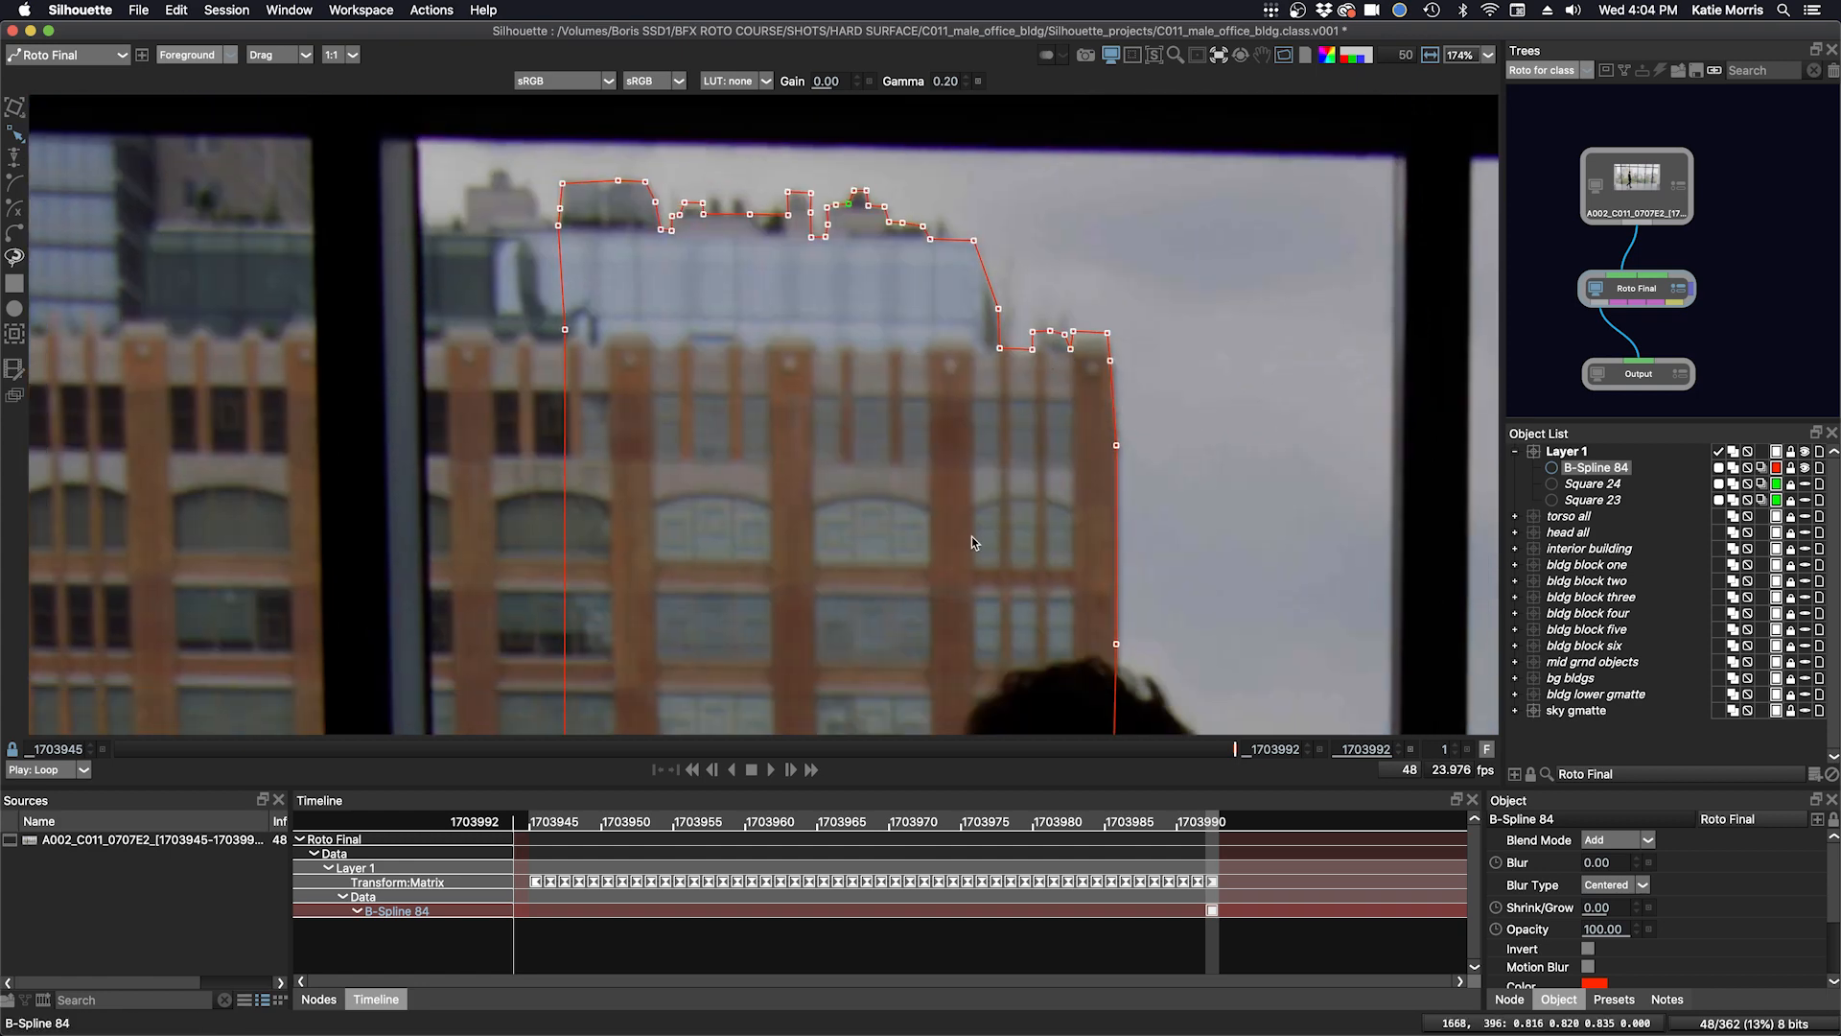
{"action": "scroll", "coordinate": [969, 538], "scroll_direction": "down", "scroll_amount": 4}
{"action": "left_click_drag", "start_coordinate": [900, 597], "coordinate": [822, 392]}
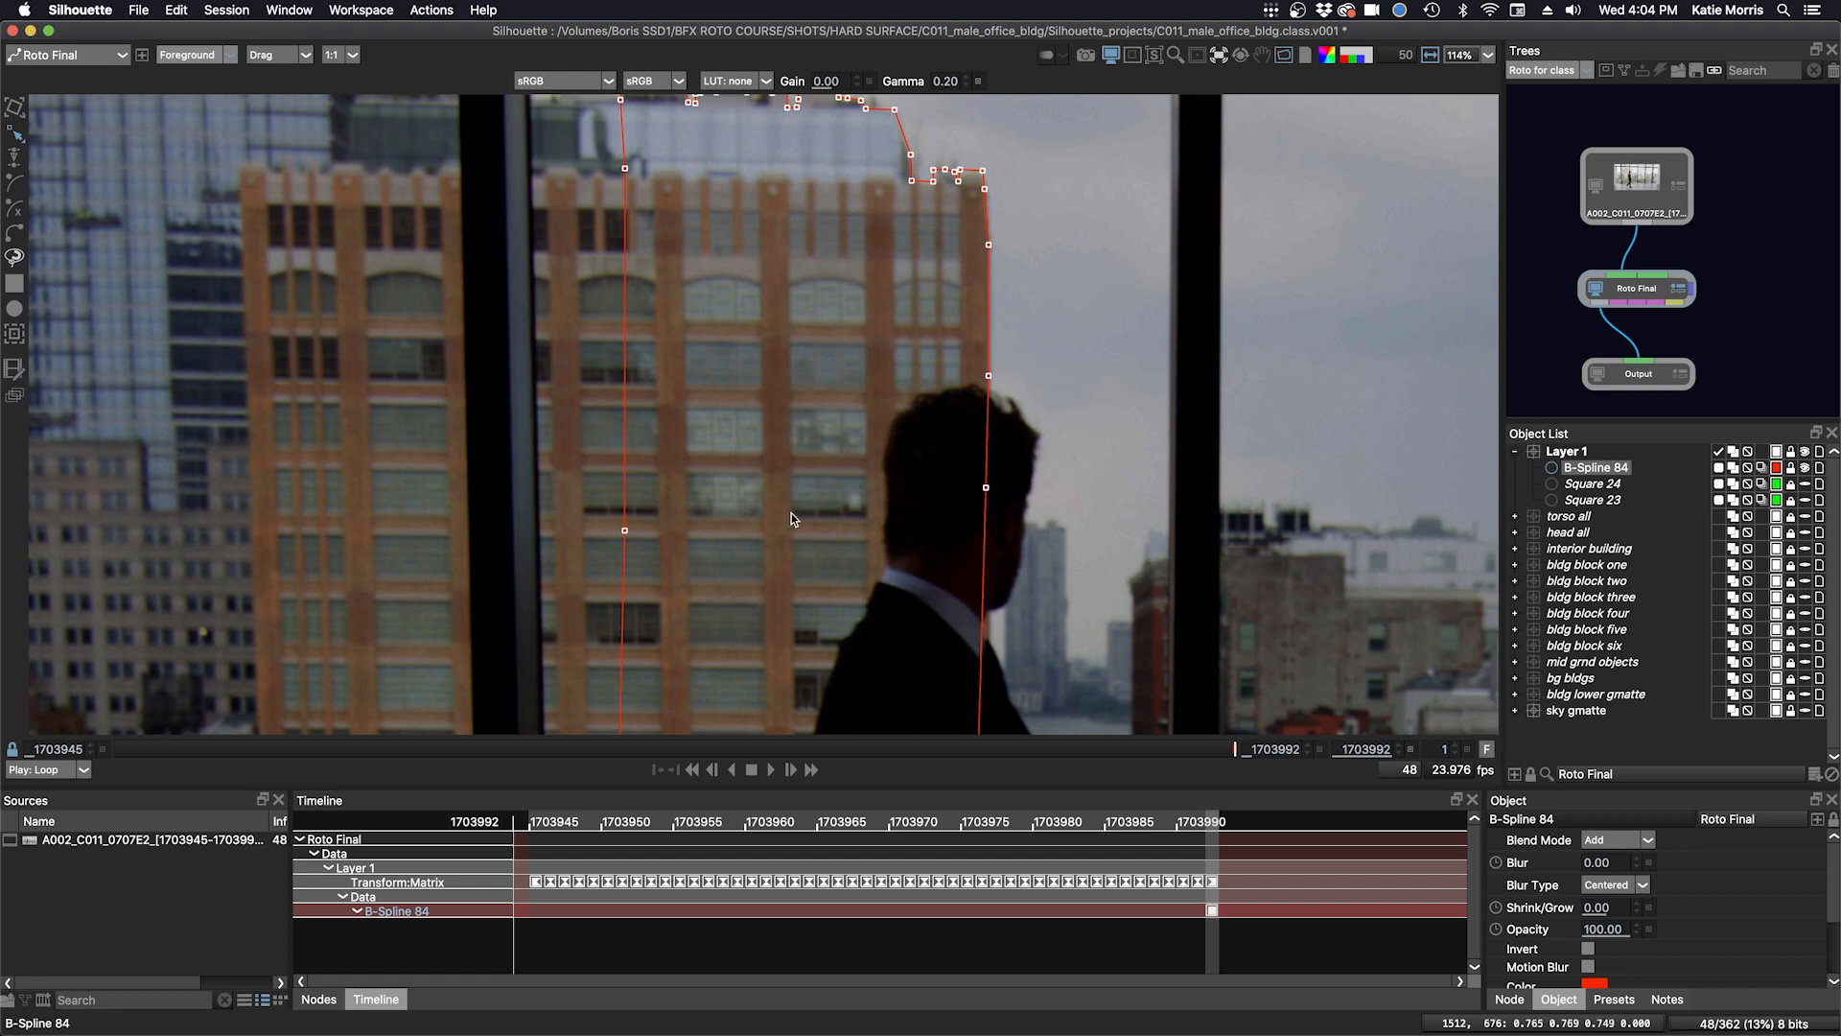
{"action": "scroll", "coordinate": [786, 512], "scroll_direction": "down", "scroll_amount": 4}
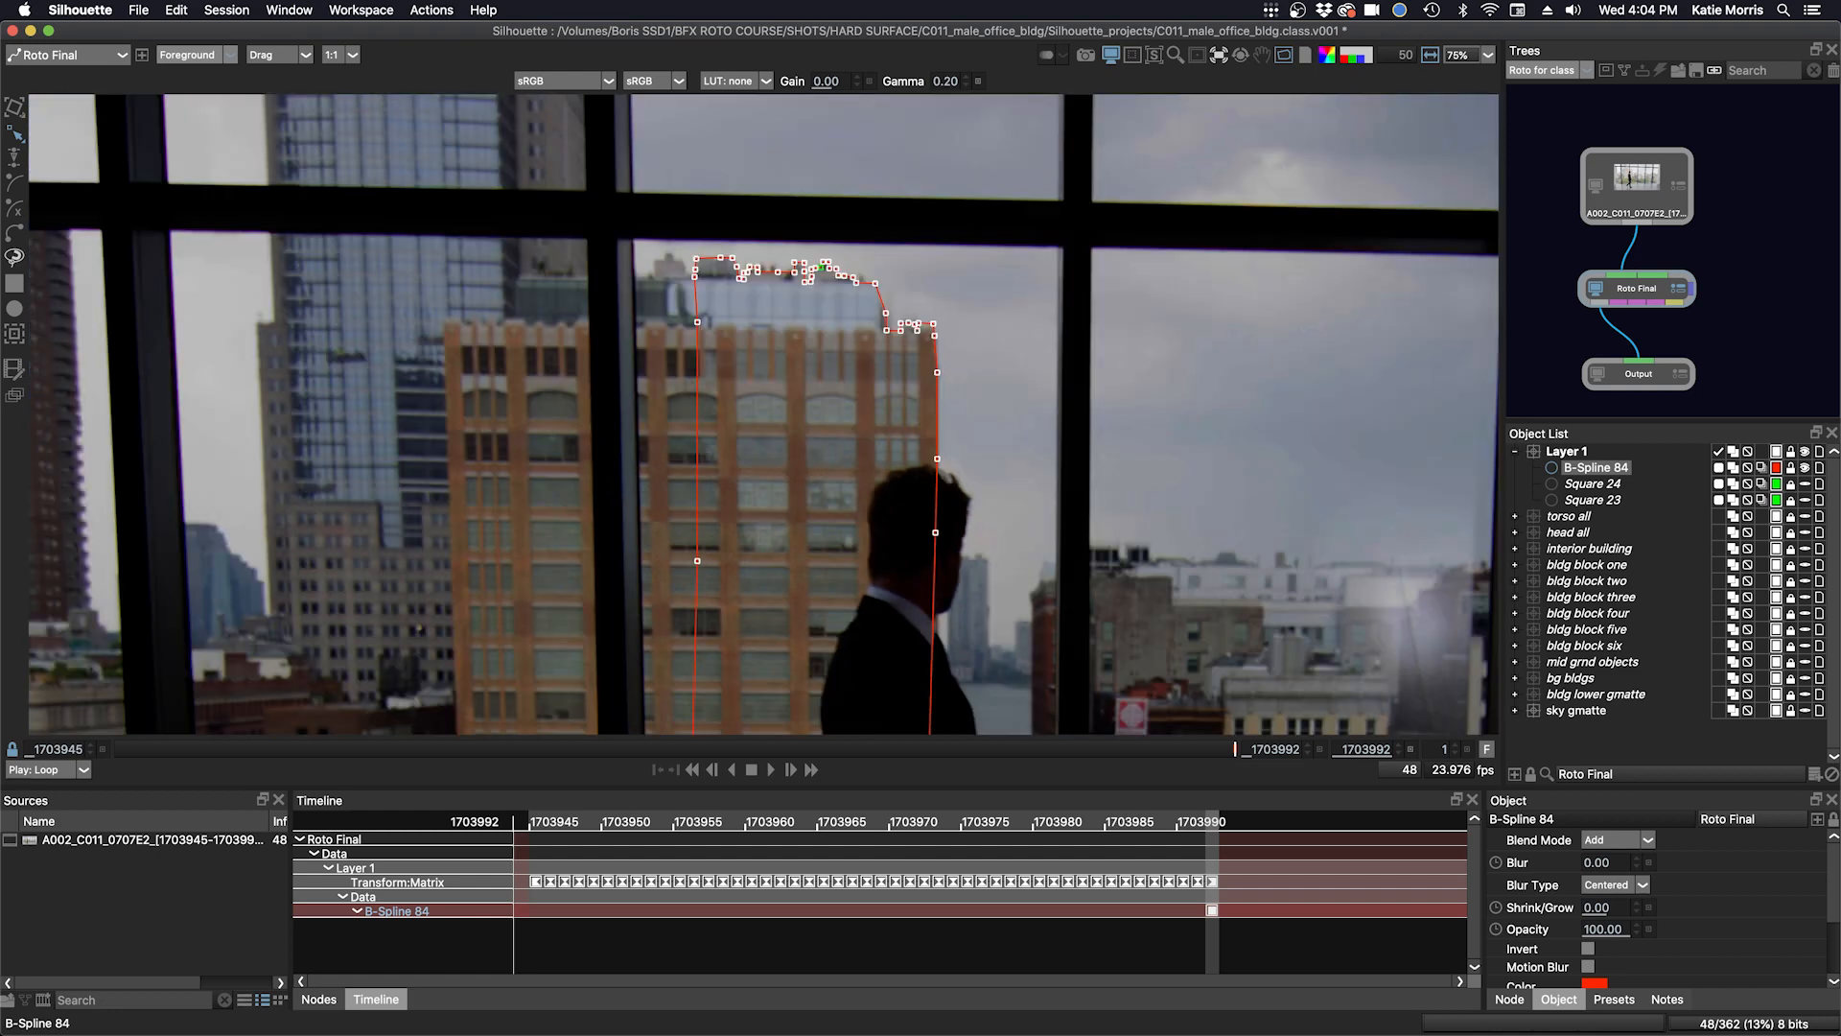
{"action": "left_click", "coordinate": [1550, 366]}
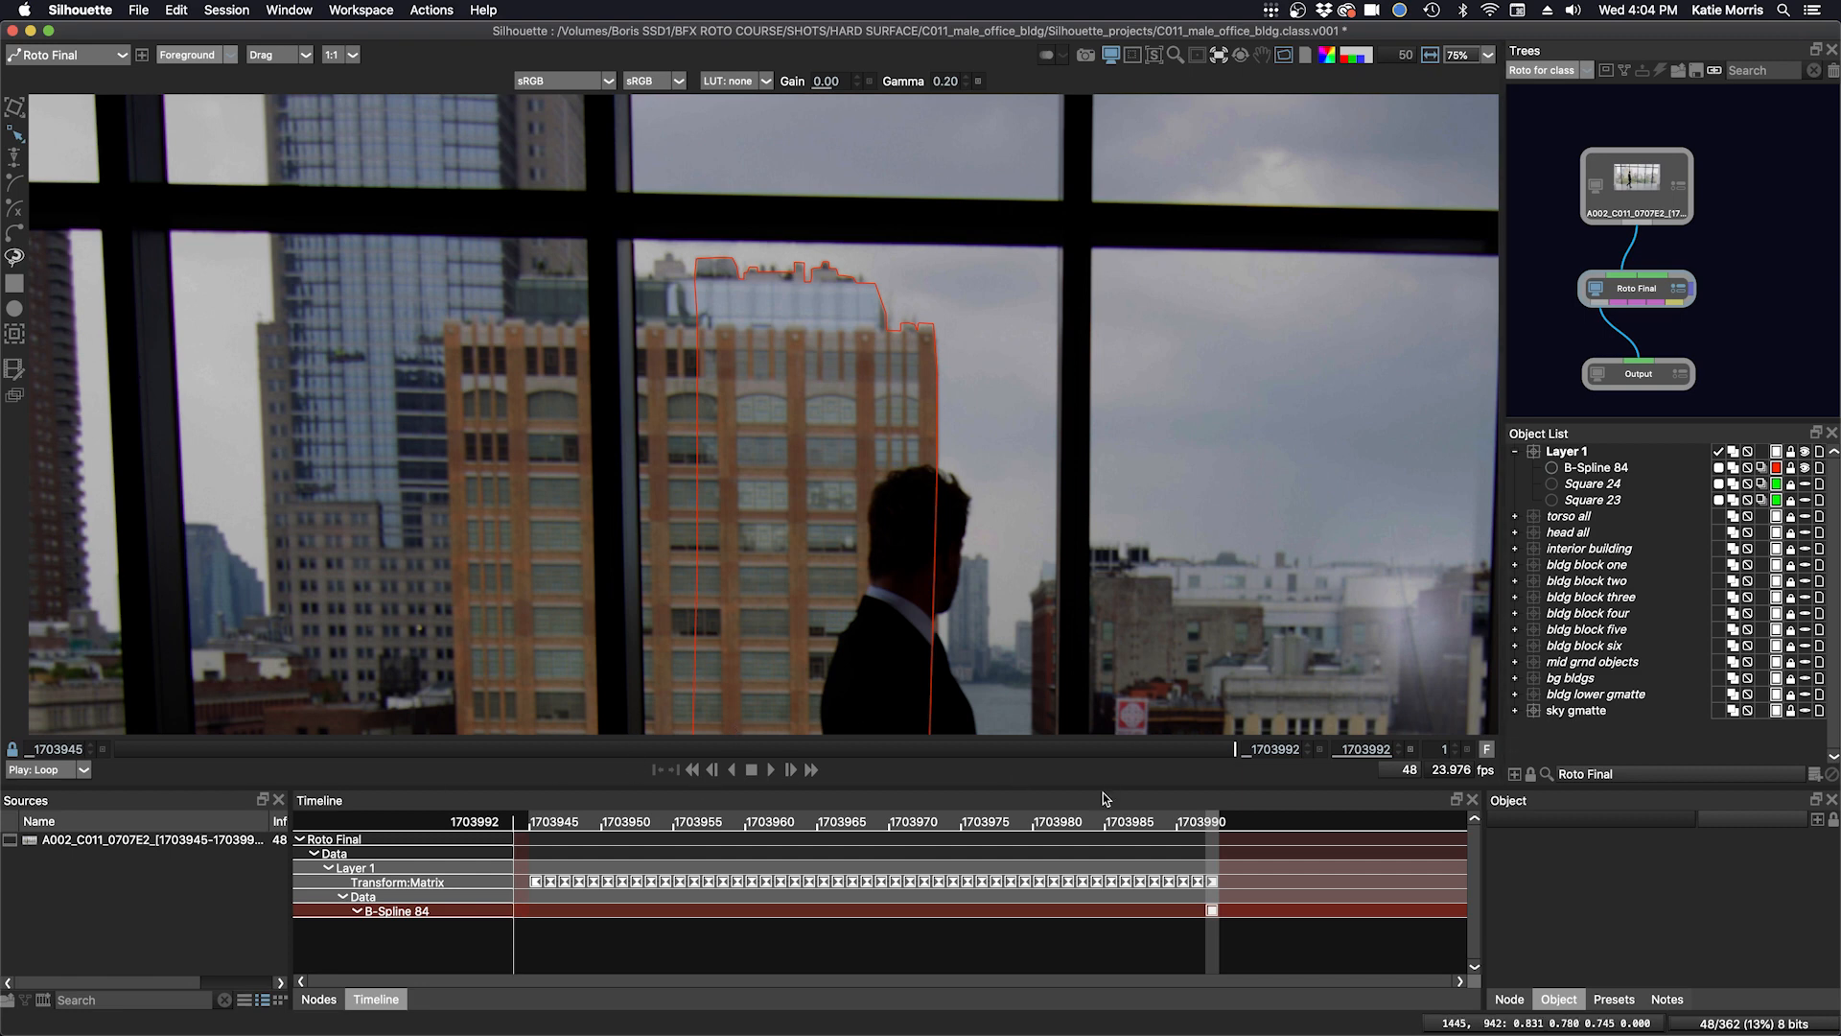
- Scrub back through the shot, return to frame 1703992, and examine how the spline follows the building's roofline
{"action": "left_click_drag", "start_coordinate": [1228, 756], "coordinate": [760, 762]}
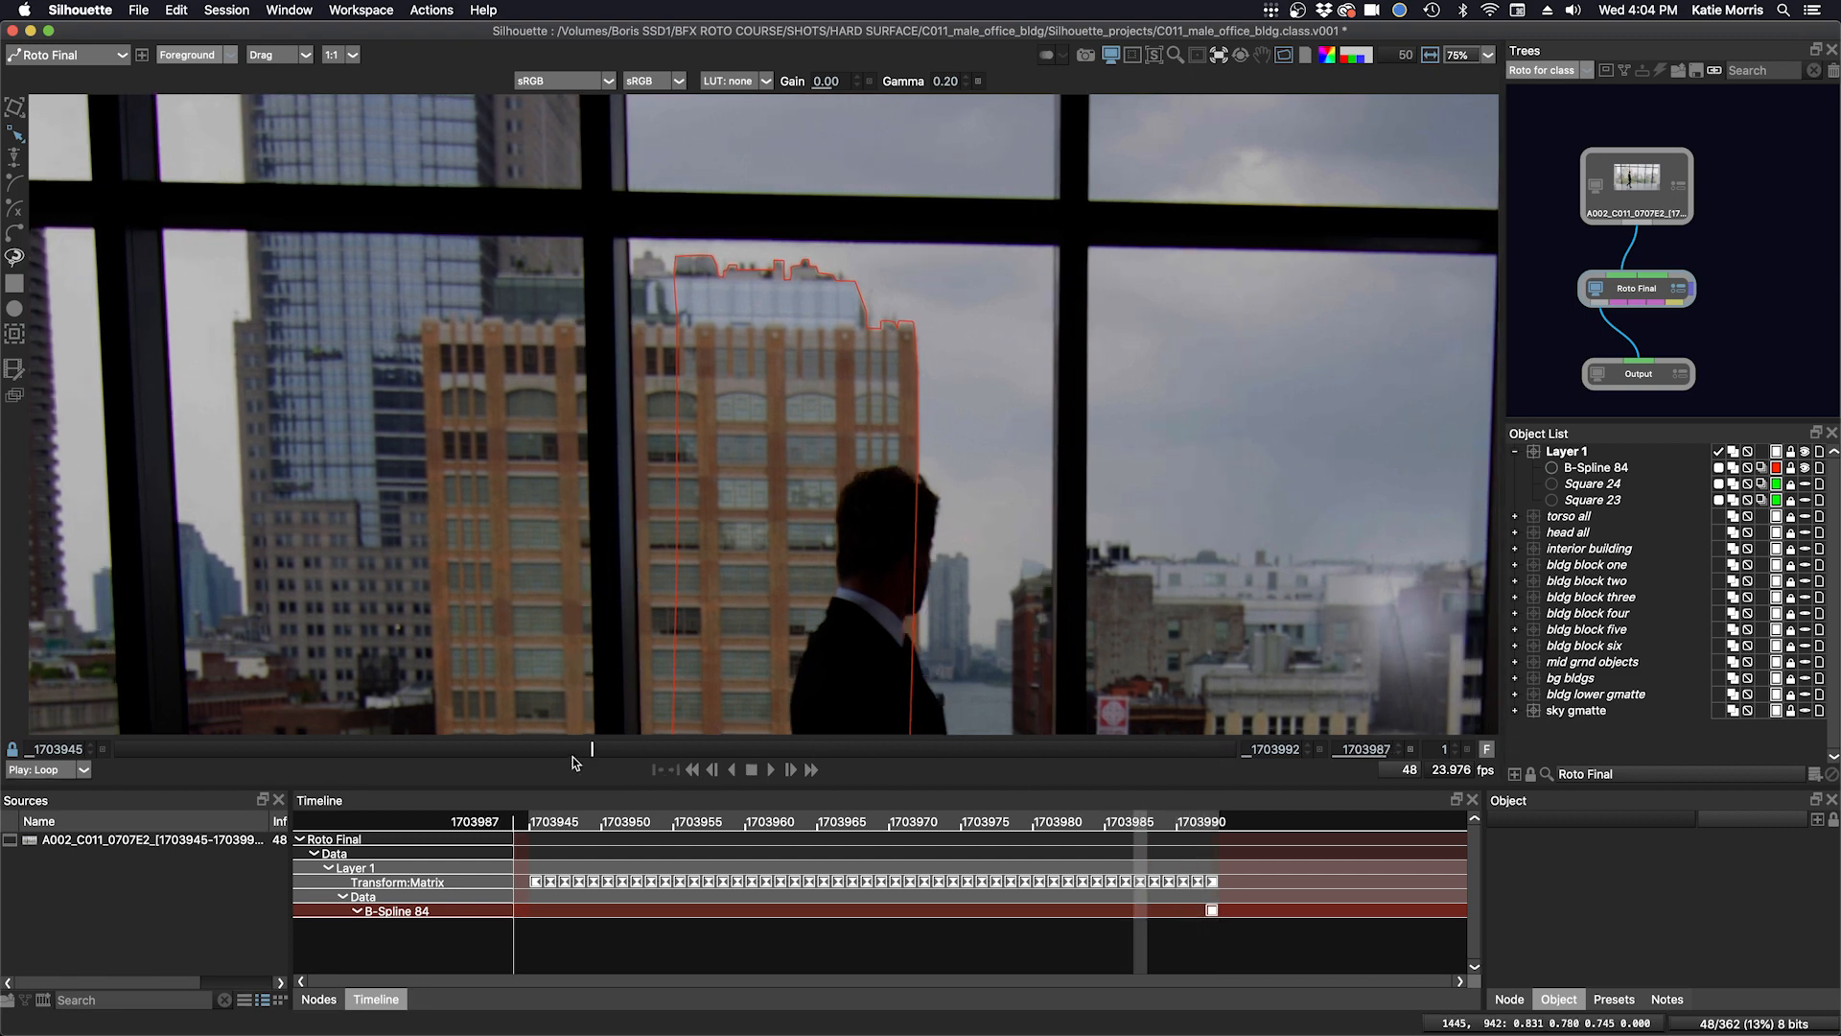
{"action": "left_click_drag", "start_coordinate": [572, 762], "coordinate": [1243, 753]}
{"action": "left_click_drag", "start_coordinate": [801, 309], "coordinate": [866, 384]}
{"action": "scroll", "coordinate": [877, 427], "scroll_direction": "up", "scroll_amount": 2}
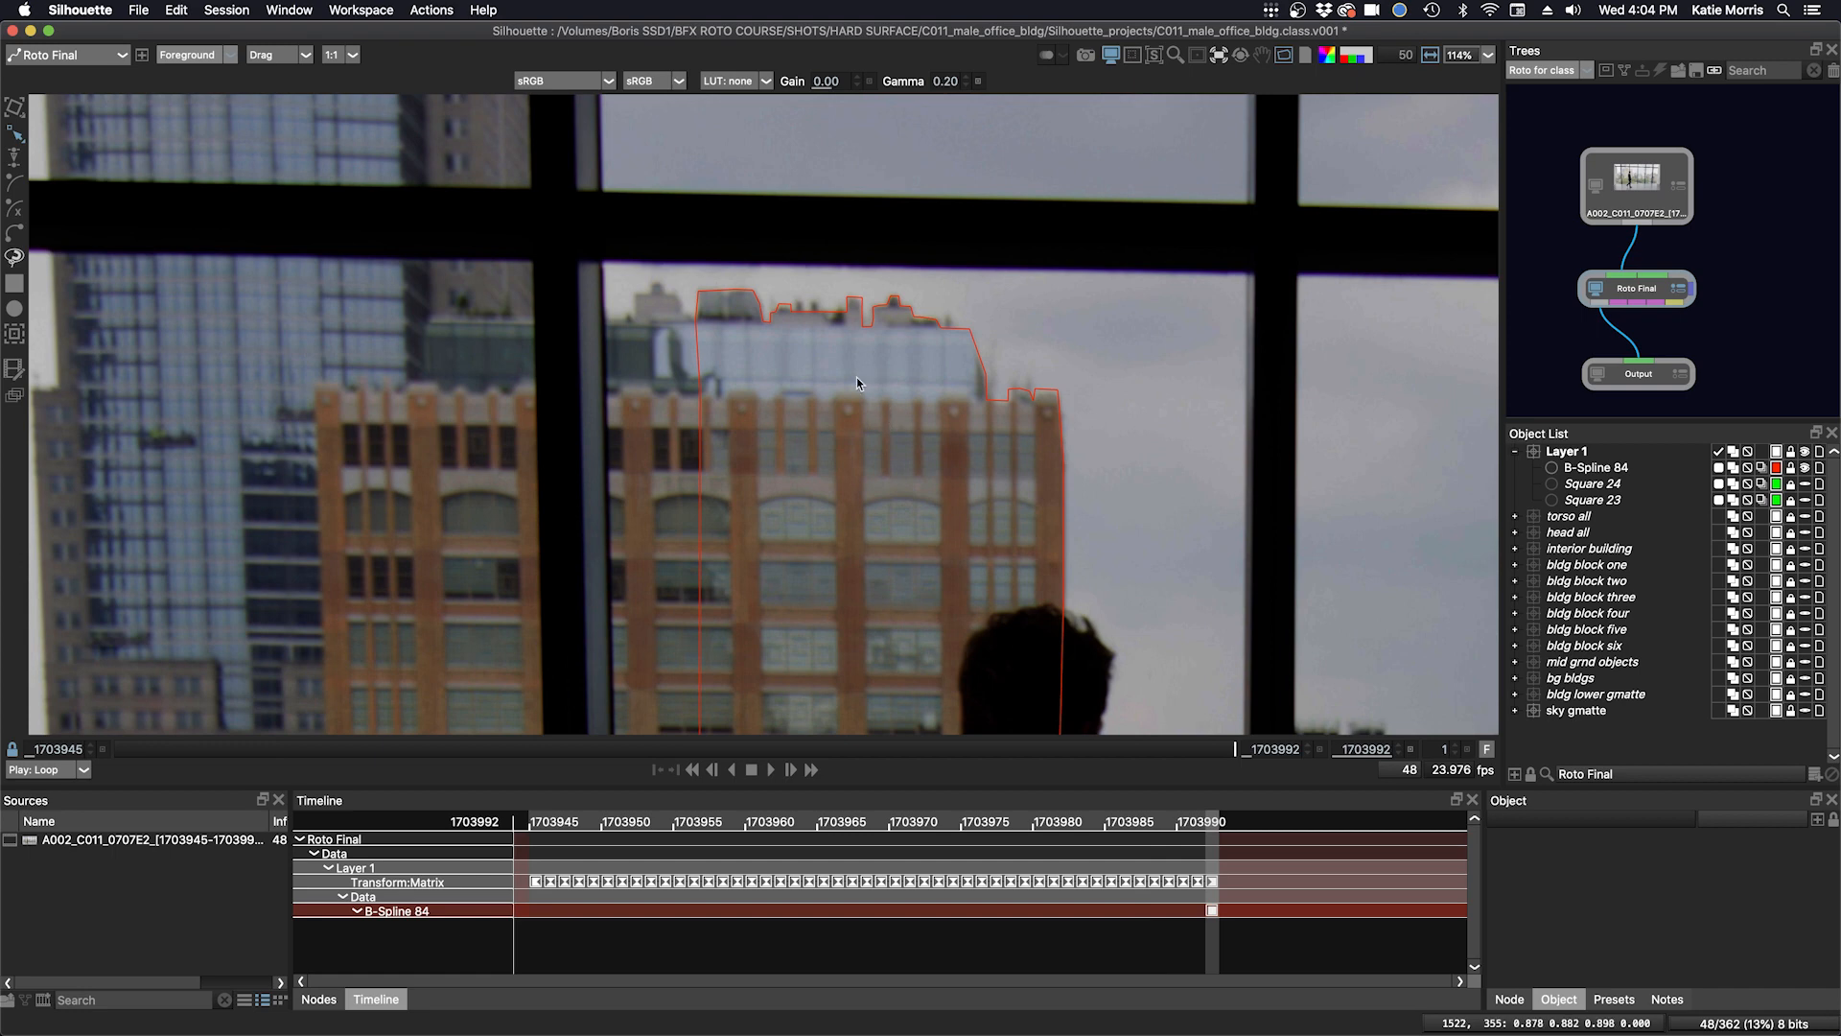
{"action": "left_click_drag", "start_coordinate": [828, 323], "coordinate": [831, 384]}
{"action": "scroll", "coordinate": [798, 376], "scroll_direction": "up", "scroll_amount": 2}
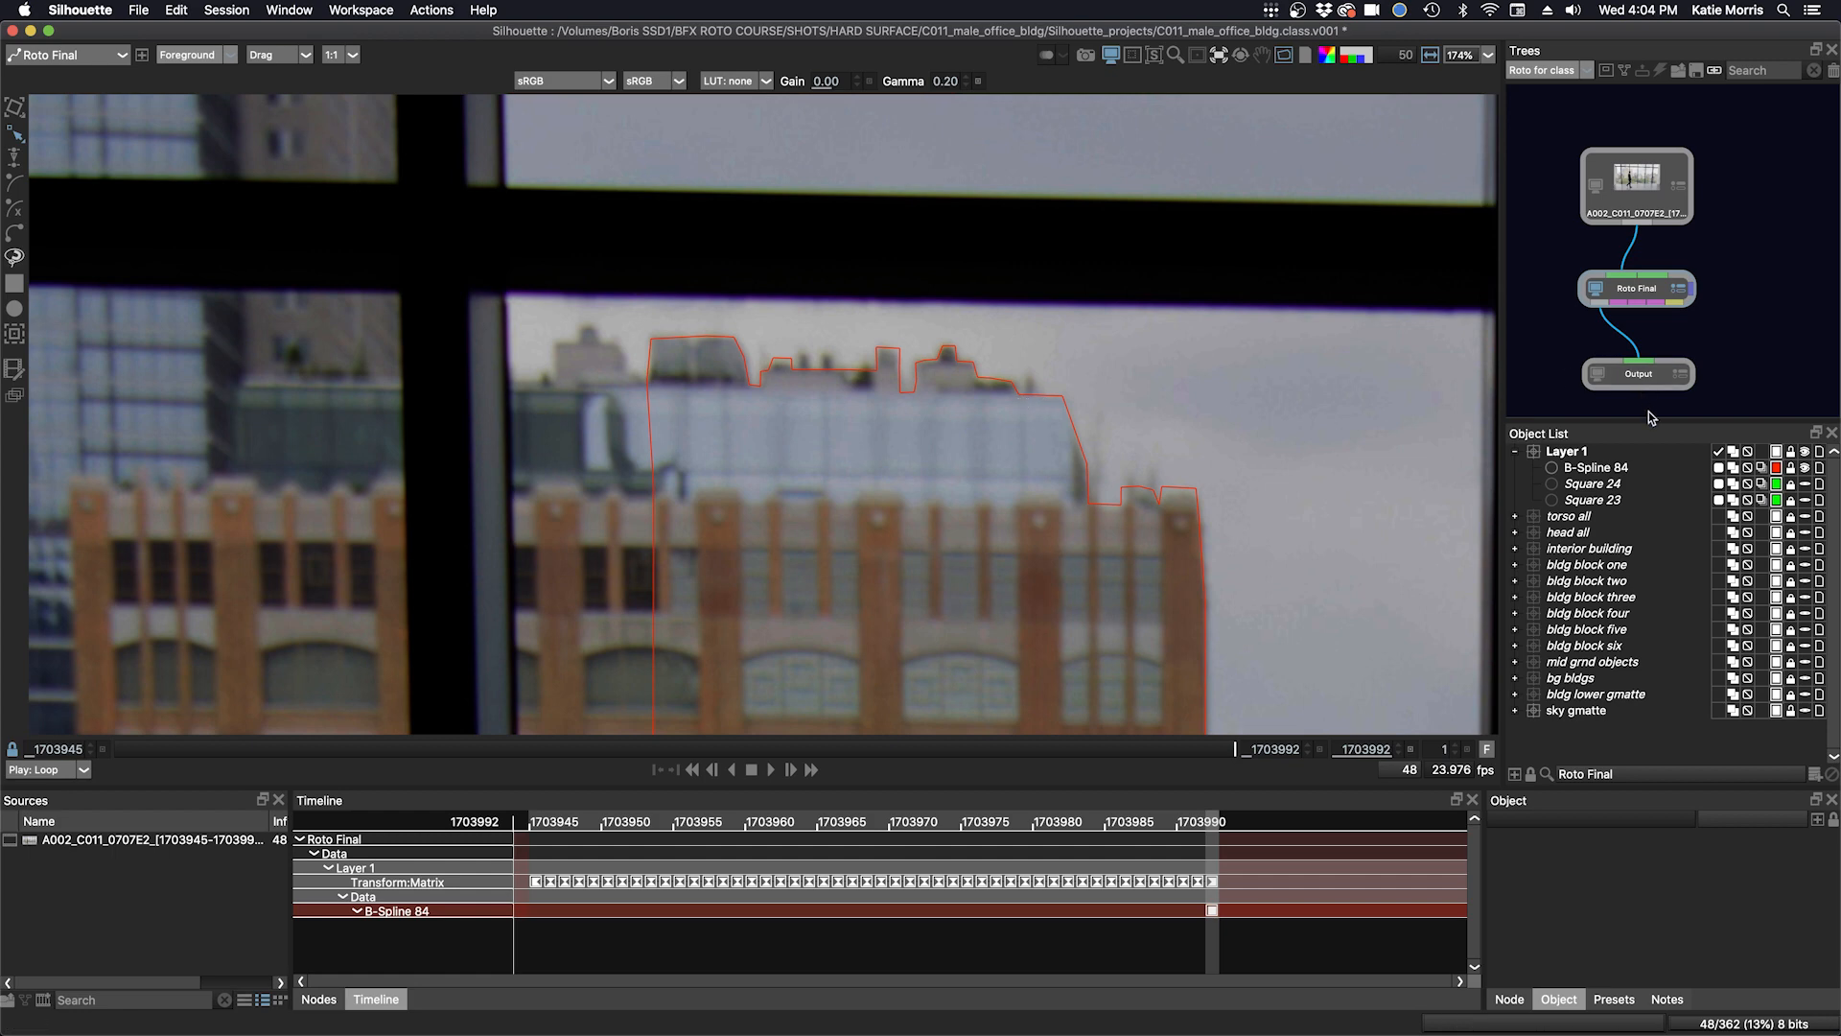
- Enlarge the object list and draw two short open vertical B-splines on the thin rooftop poles between the wide unit and the chimney
{"action": "left_click_drag", "start_coordinate": [1633, 422], "coordinate": [1631, 365]}
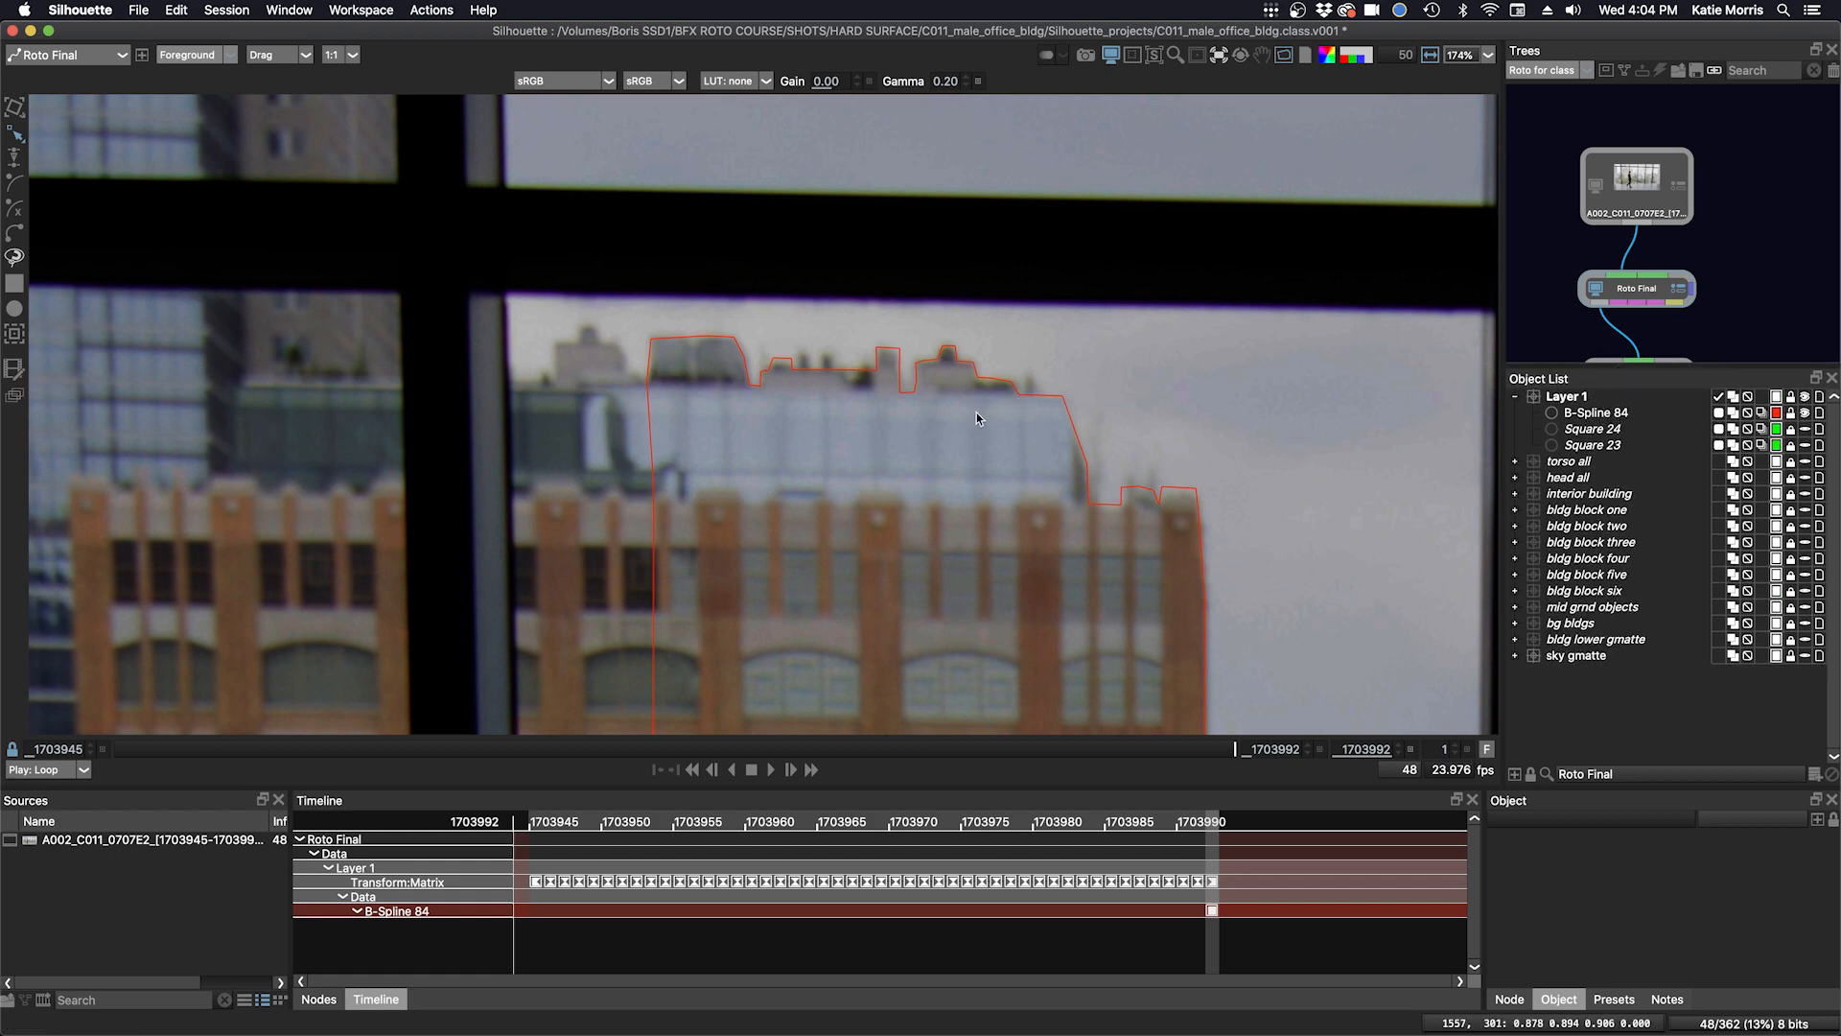
{"action": "left_click", "coordinate": [804, 396]}
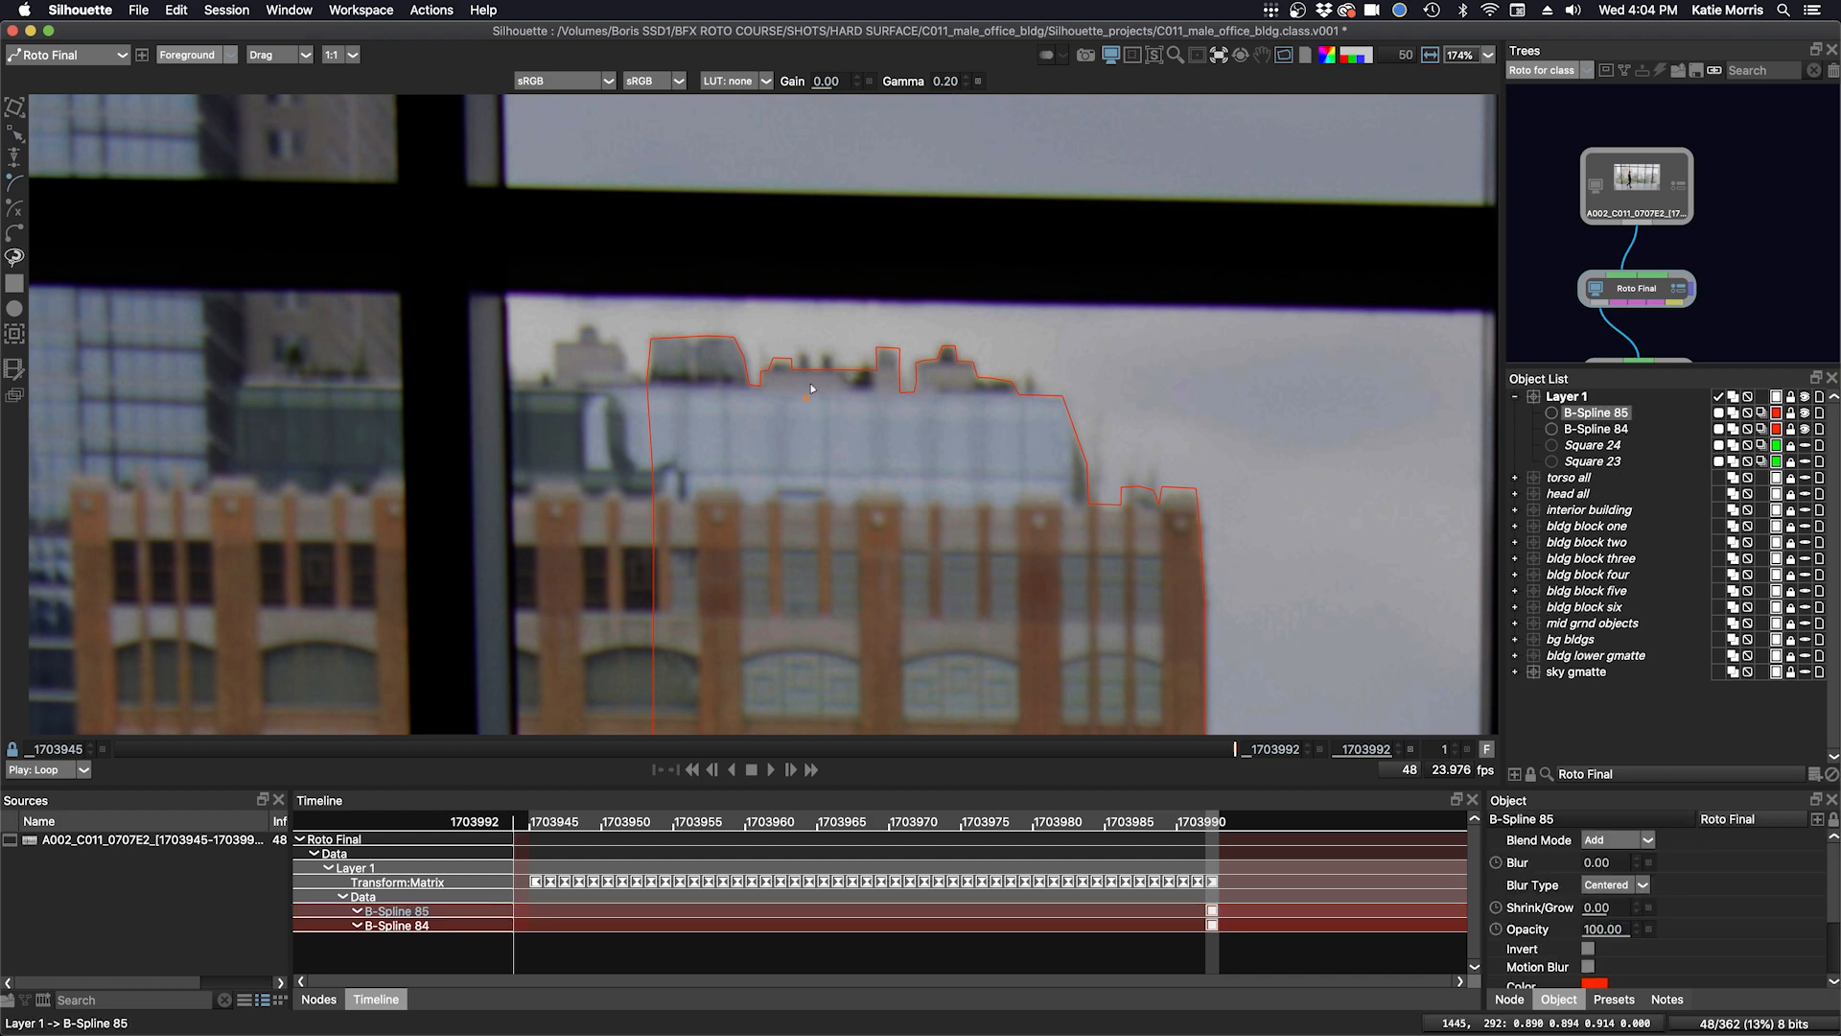
{"action": "left_click", "coordinate": [805, 351]}
{"action": "key", "text": "Escape"}
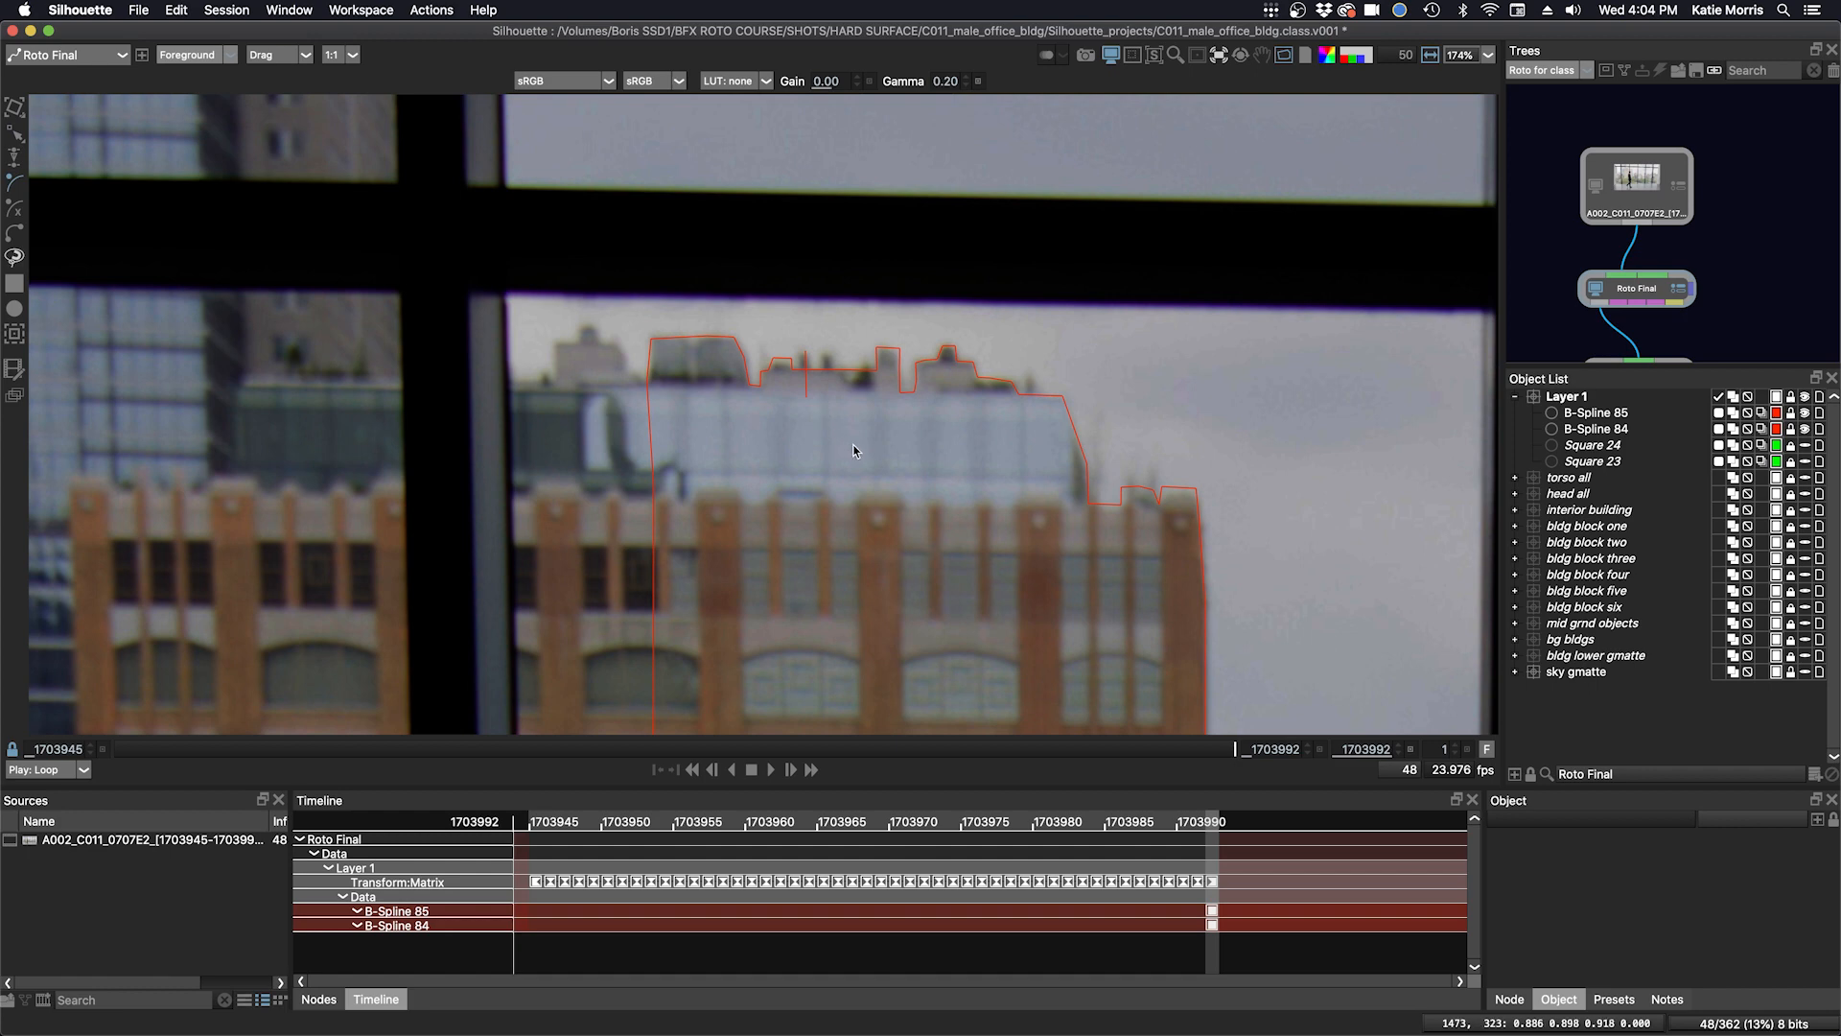
{"action": "left_click", "coordinate": [827, 393]}
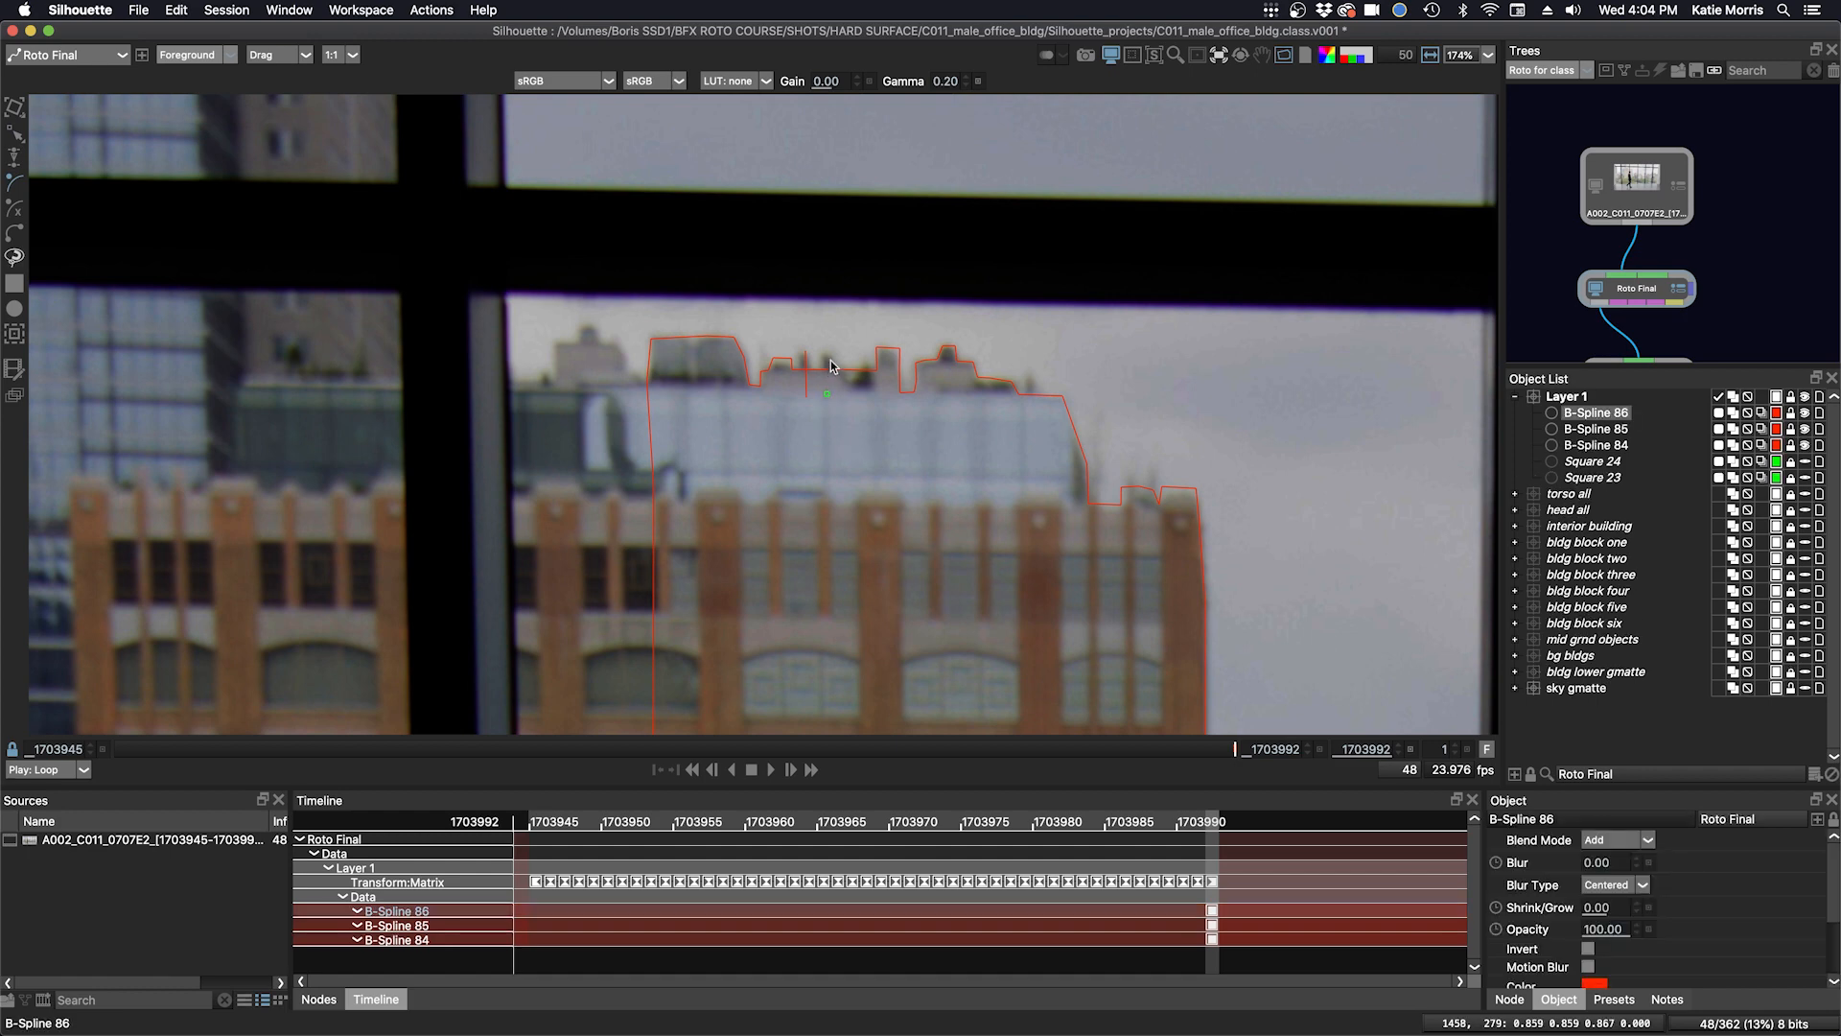
{"action": "key", "text": "Escape"}
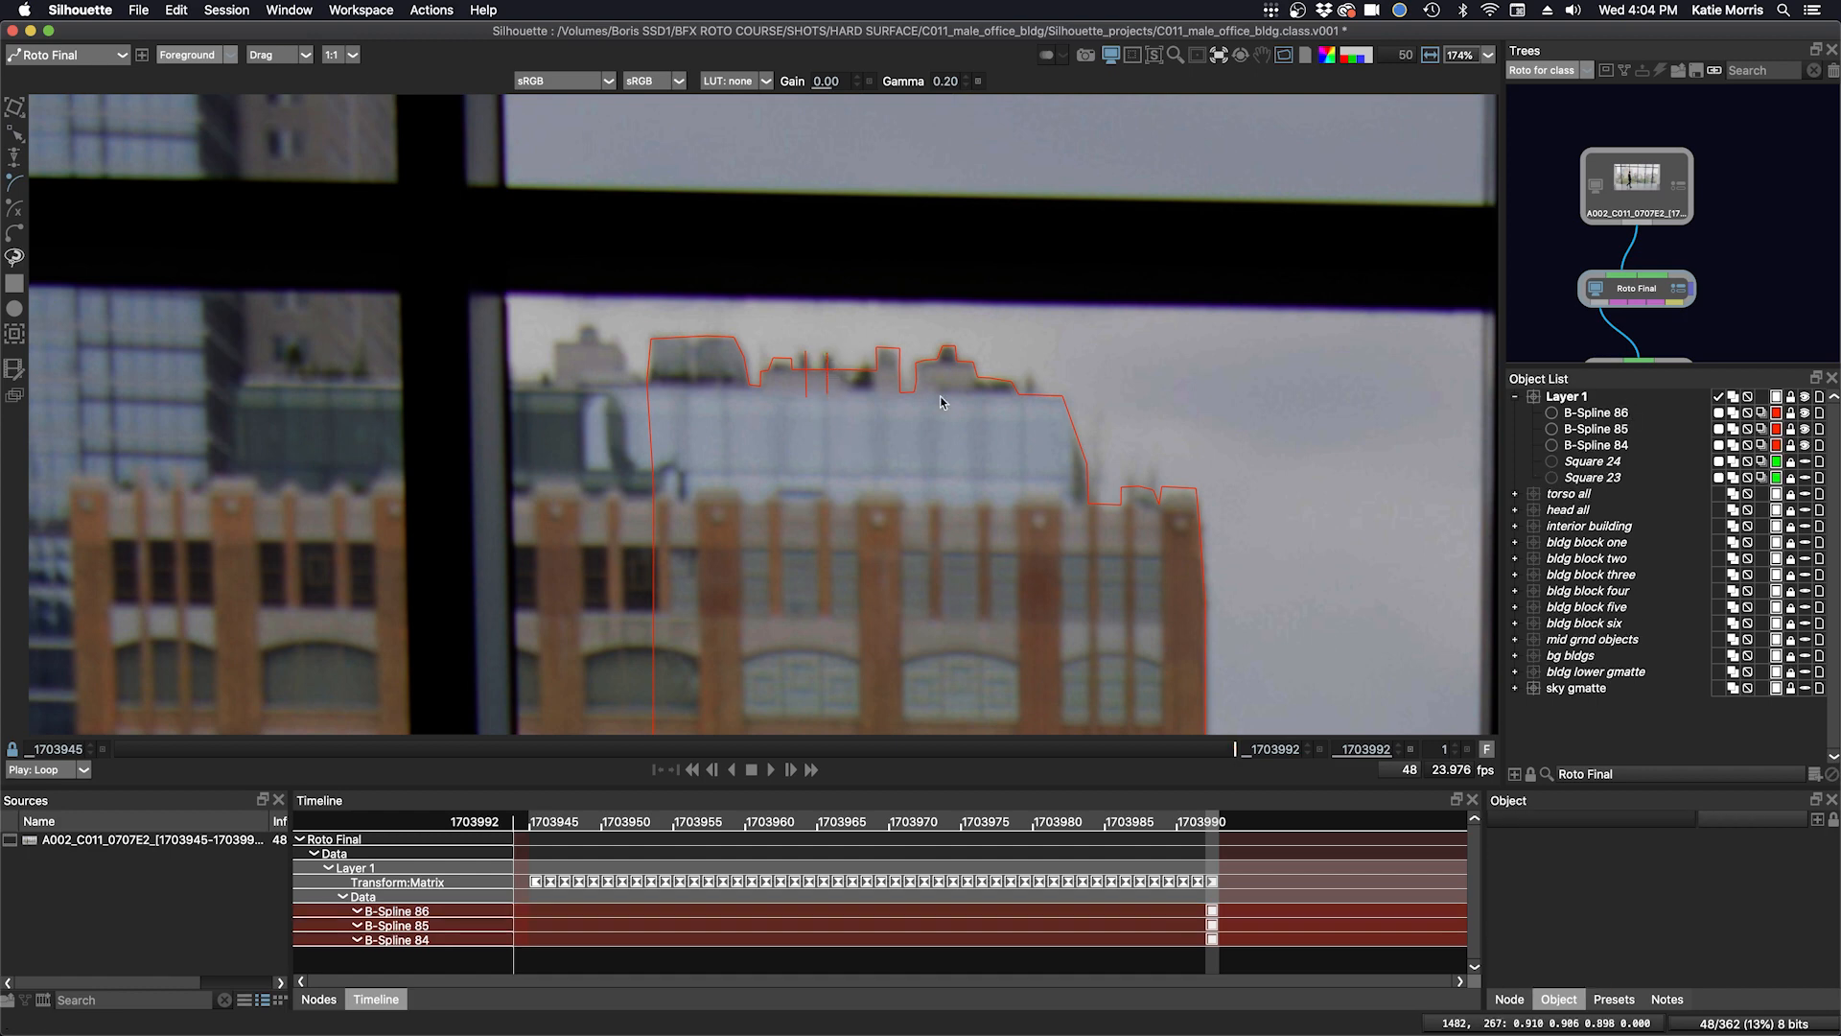
- Draw short open vertical B-splines on the pole near the penthouse's right end and on the first pole above the parapet
{"action": "left_click", "coordinate": [1028, 418]}
{"action": "left_click", "coordinate": [1028, 375]}
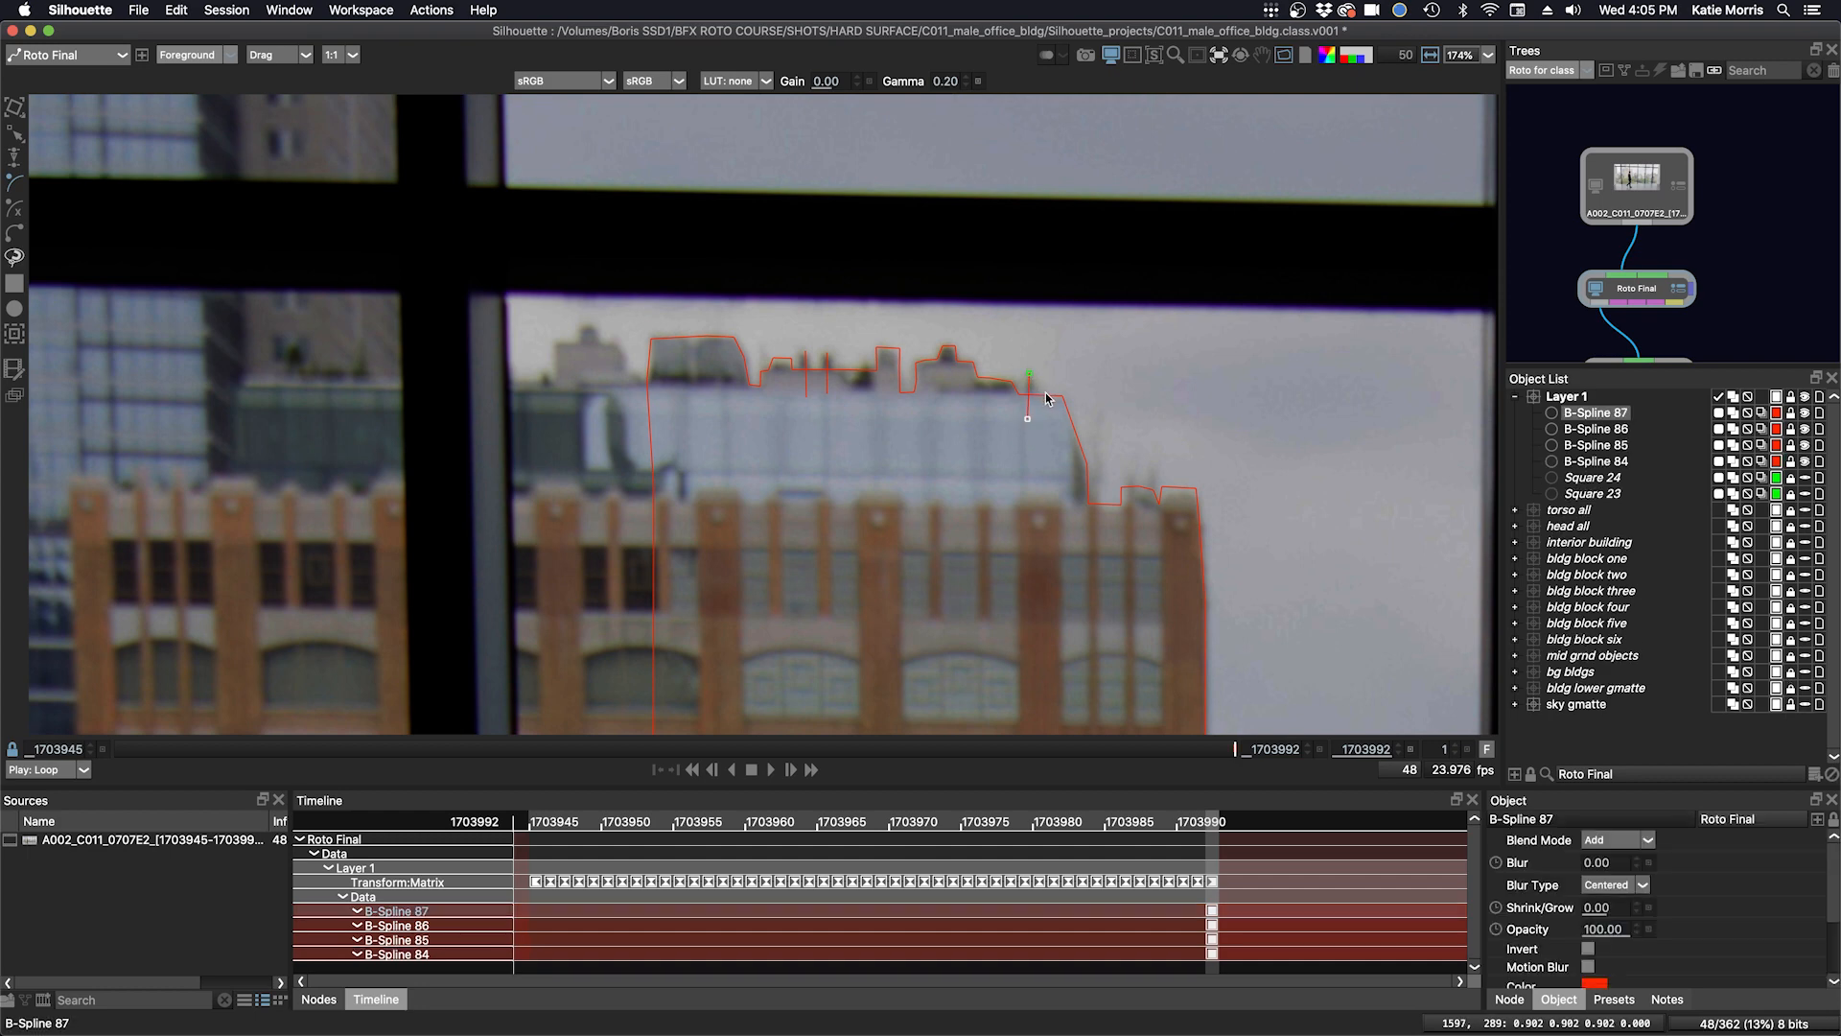
{"action": "key", "text": "Escape"}
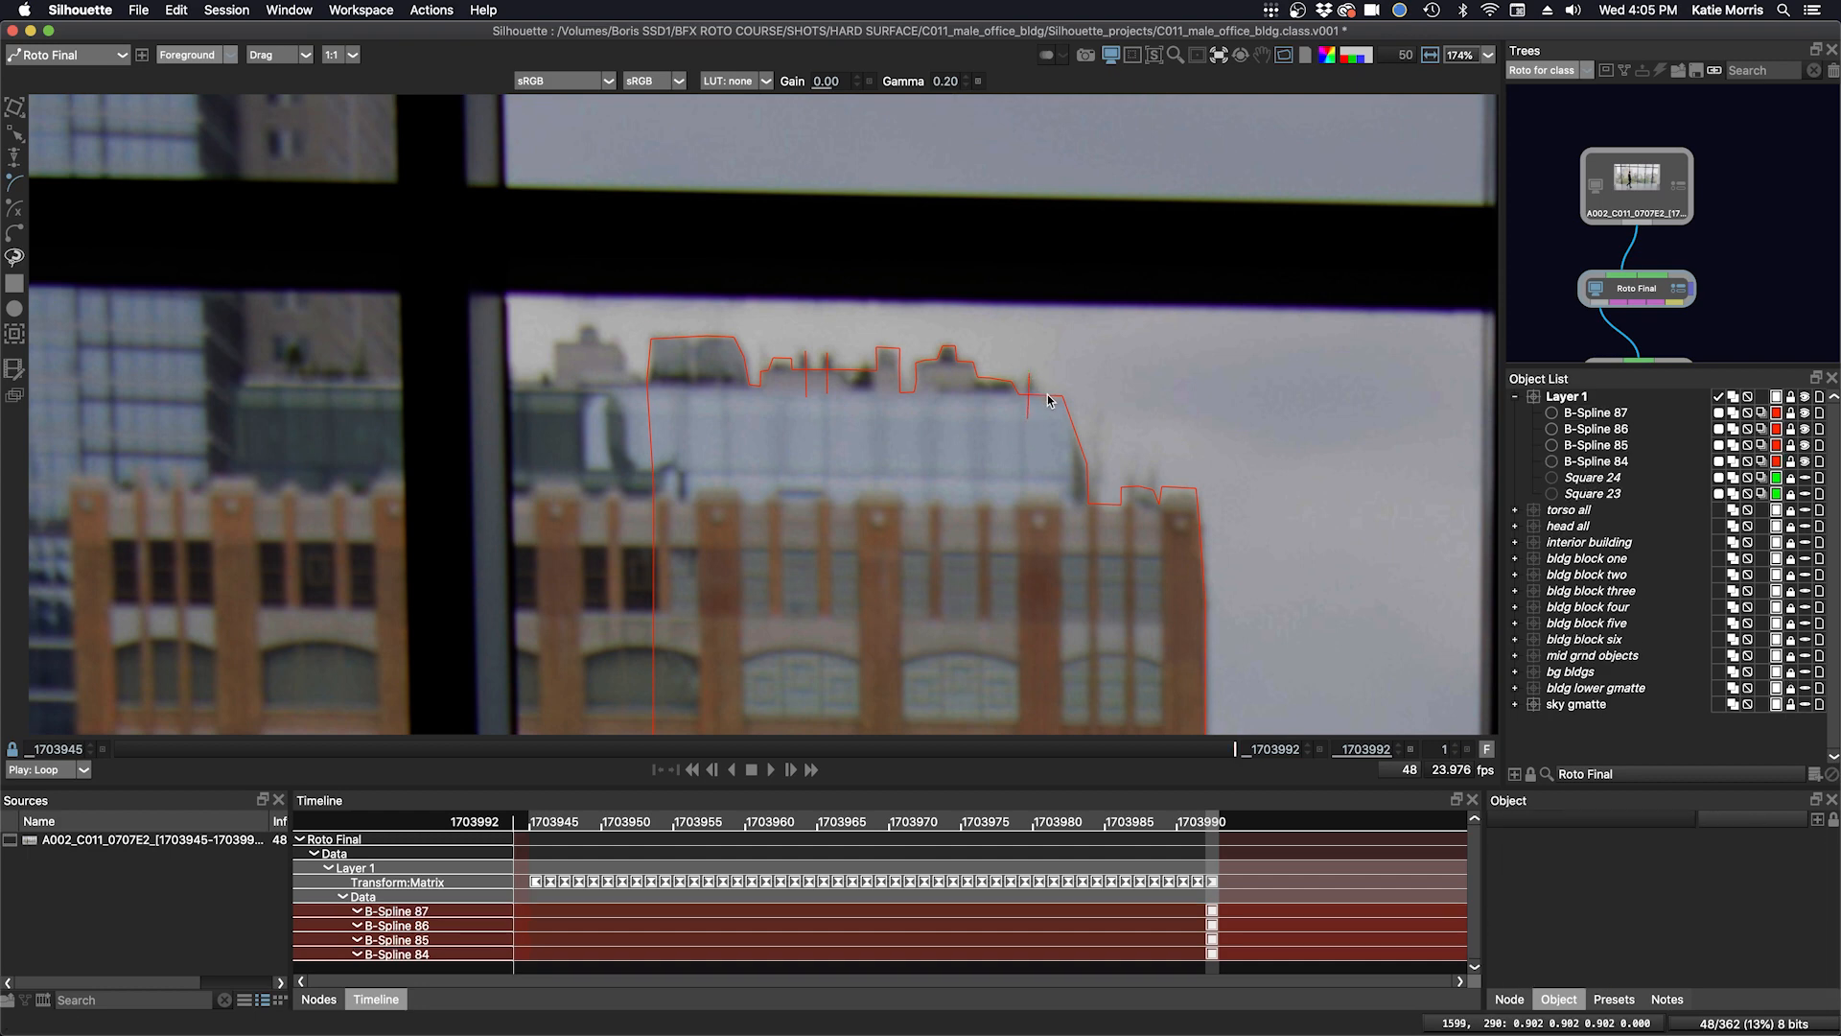
{"action": "left_click", "coordinate": [1133, 505]}
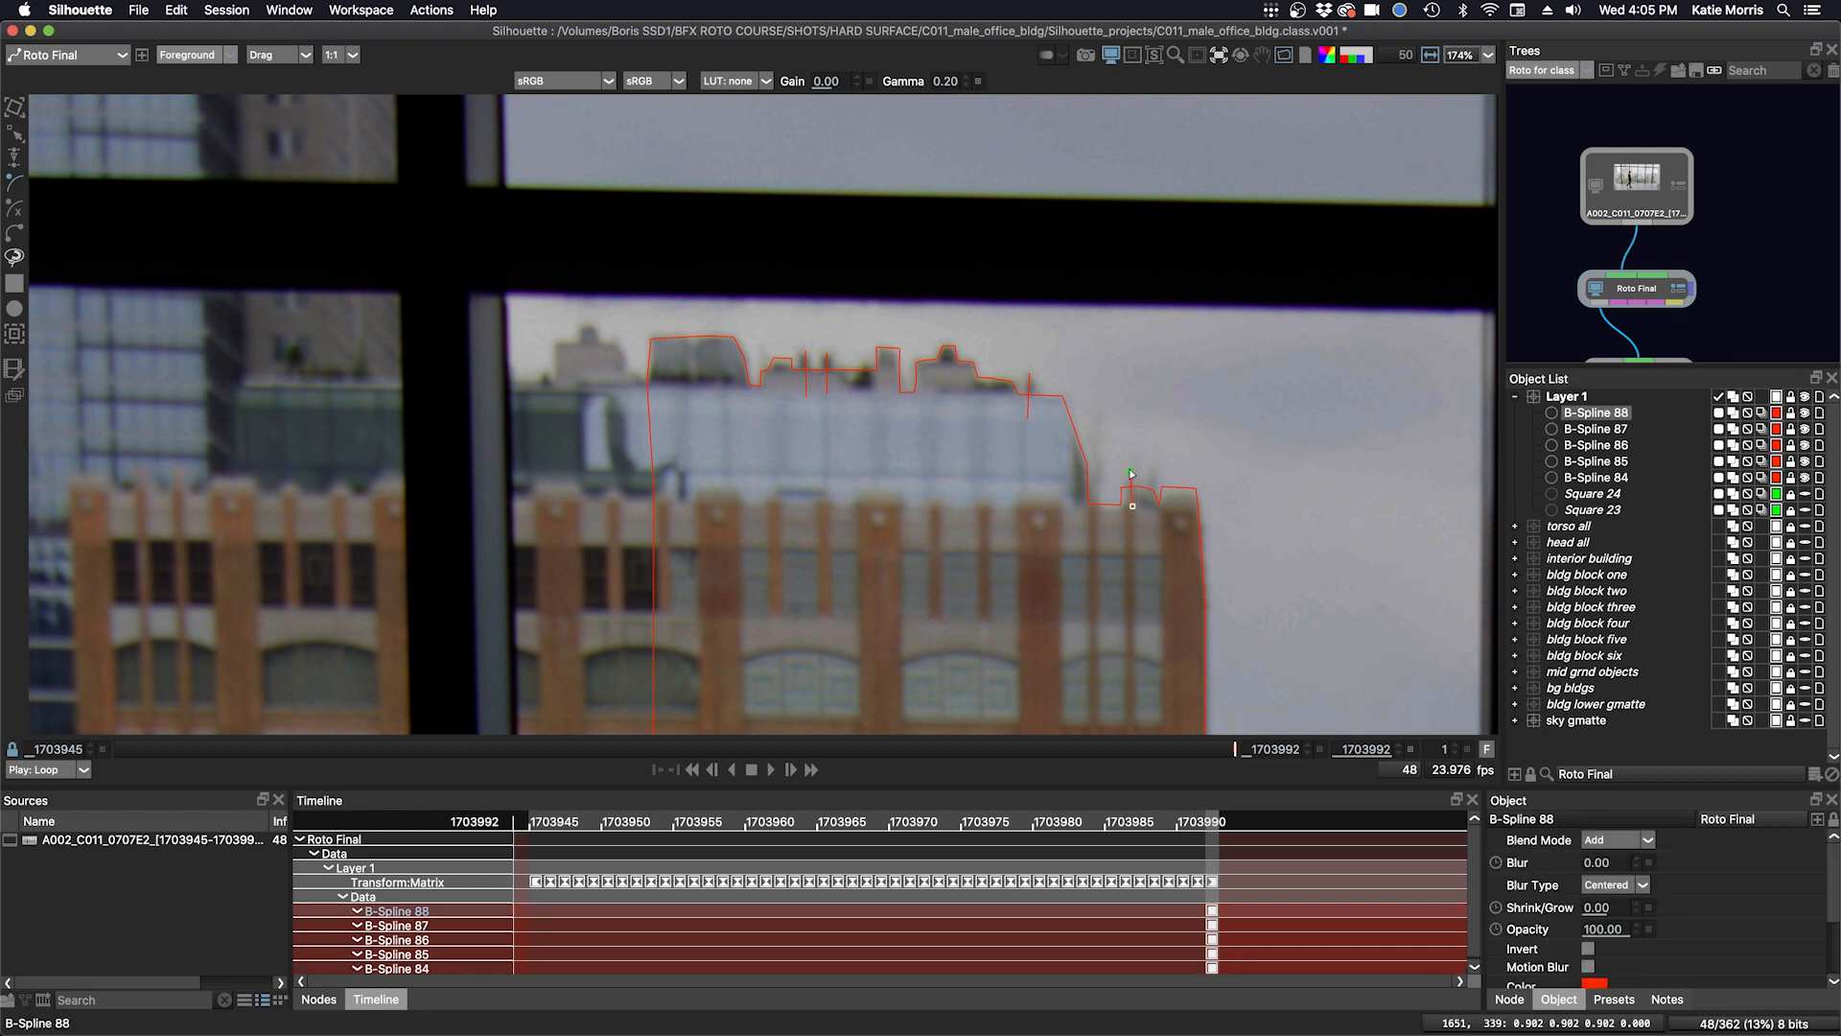
{"action": "key", "text": "Escape"}
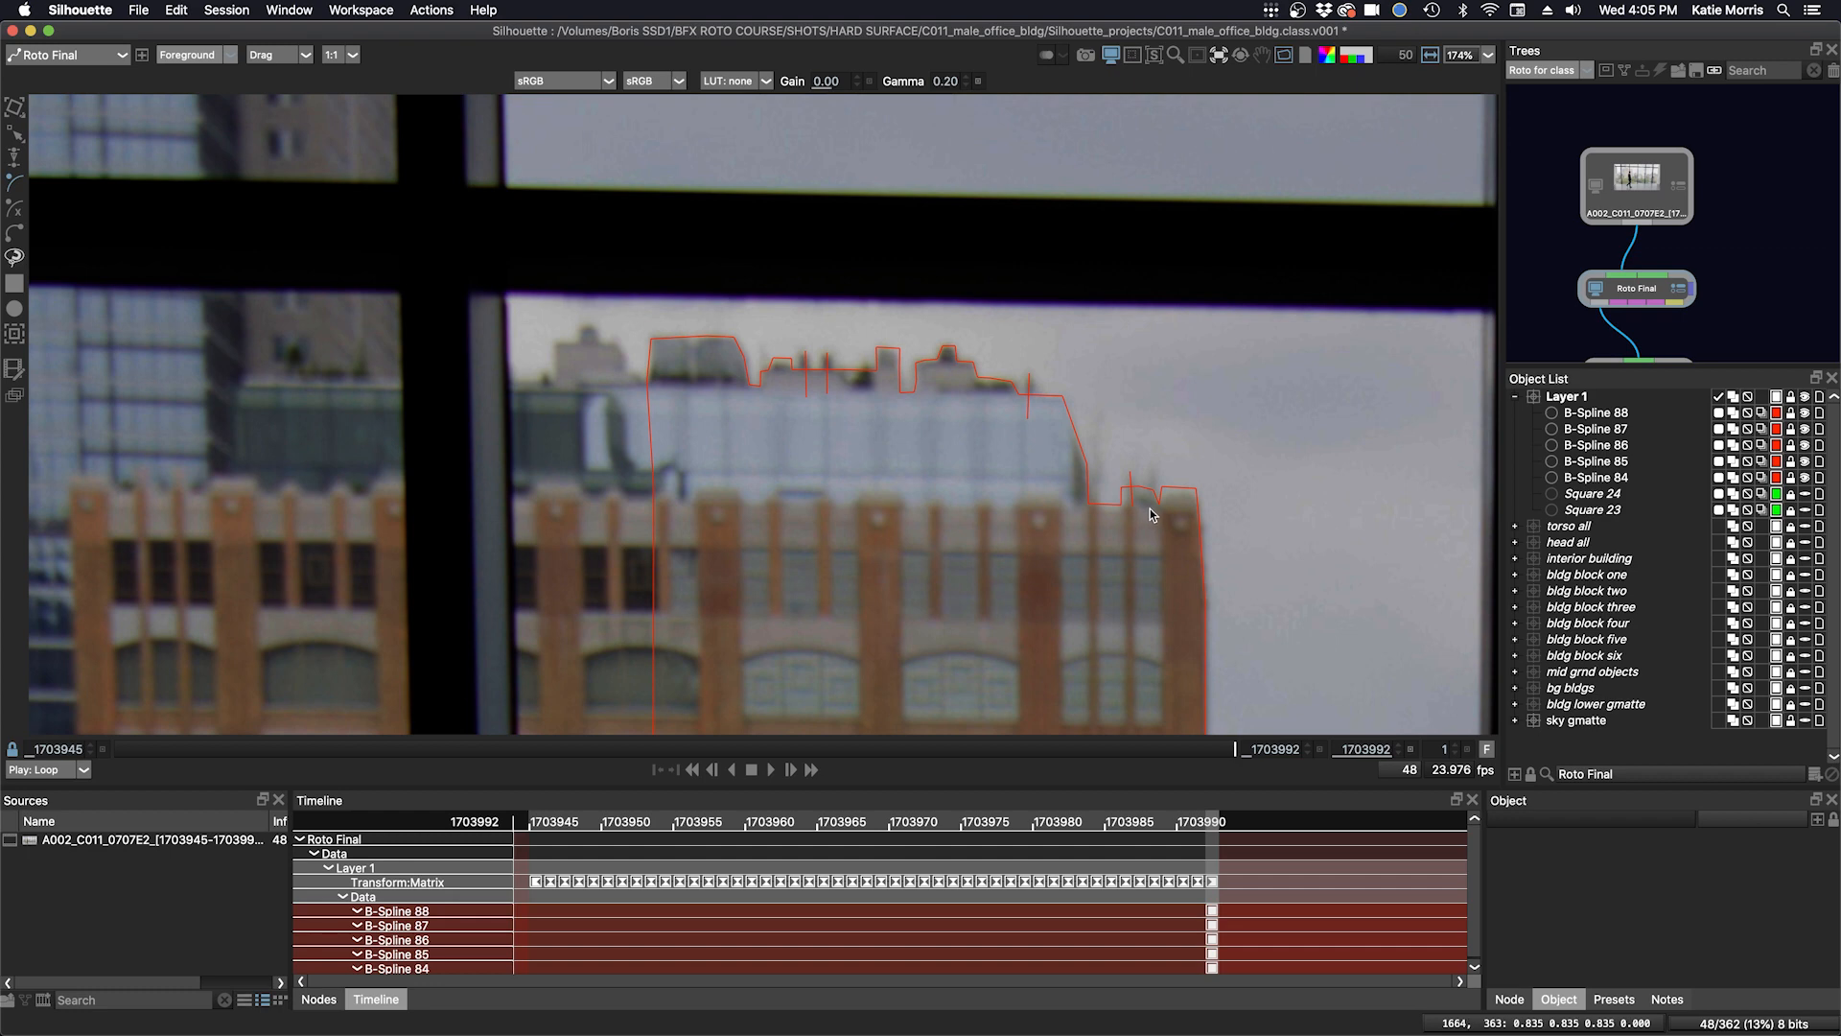
- Draw a short open vertical B-spline on the second pole above the parapet and lock the main building outline, B-Spline 84
{"action": "left_click", "coordinate": [1150, 509]}
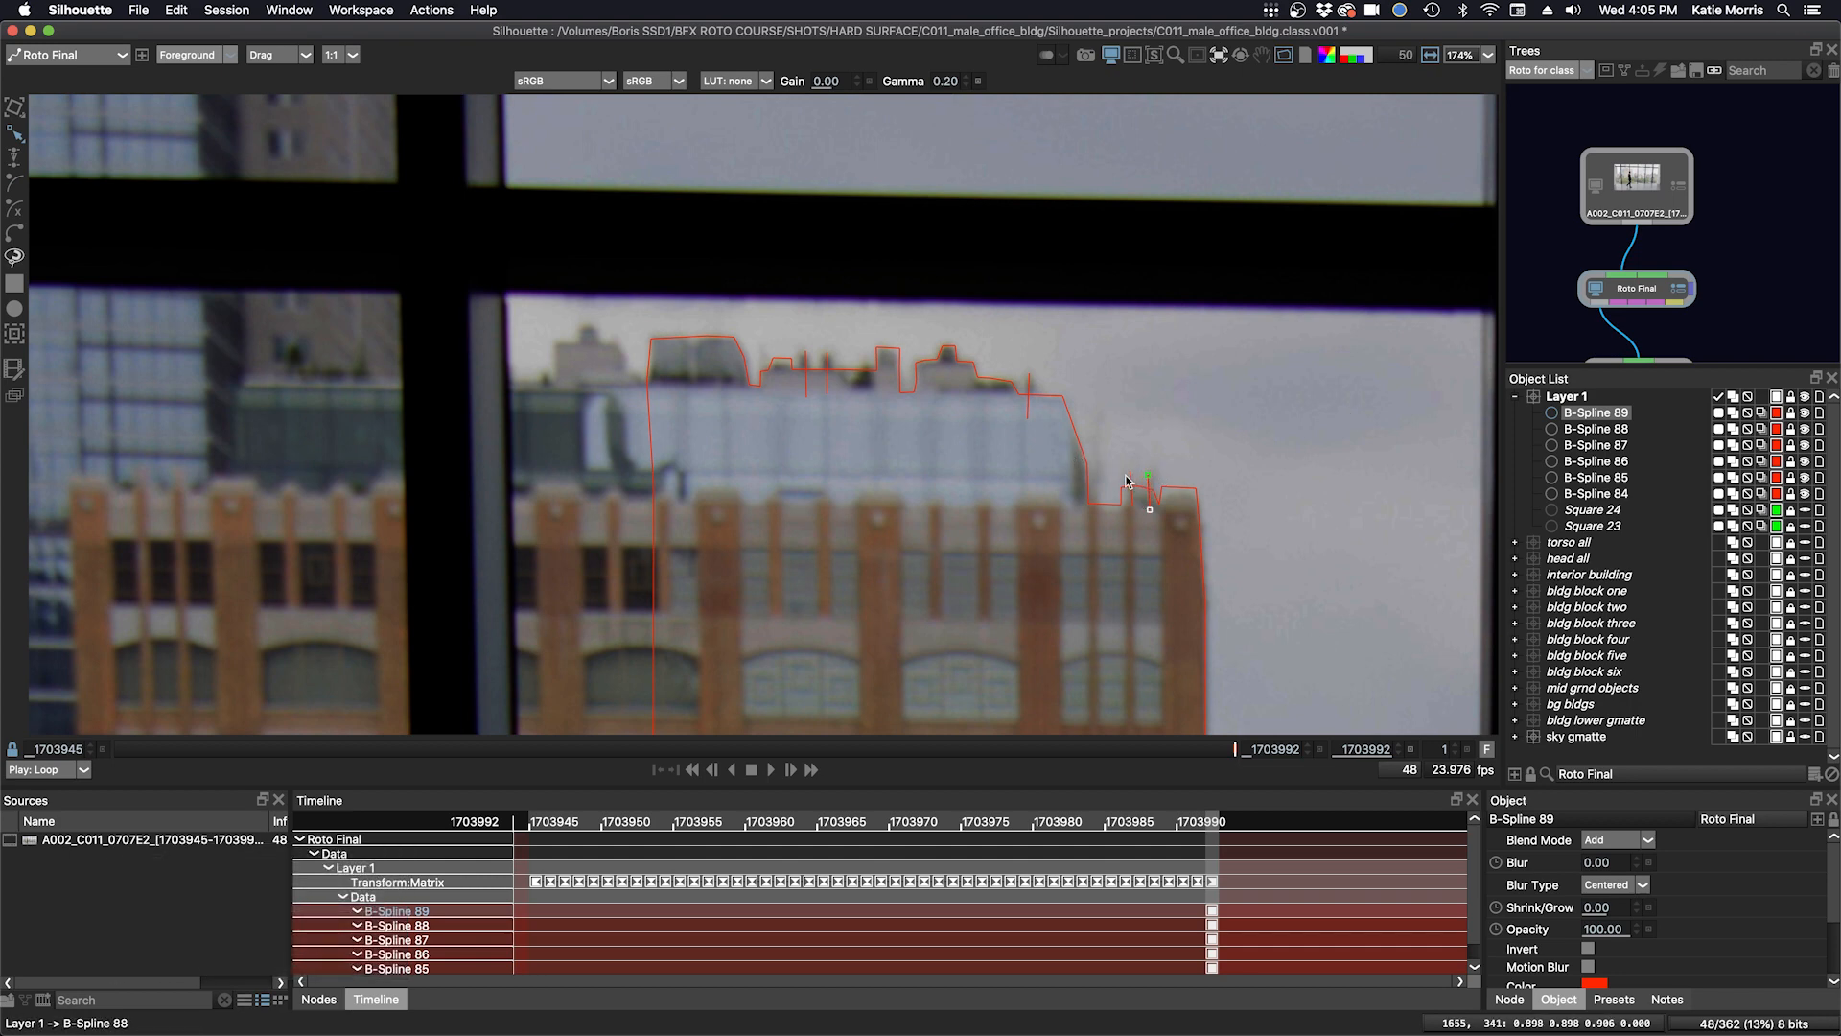
{"action": "left_click", "coordinate": [1126, 504]}
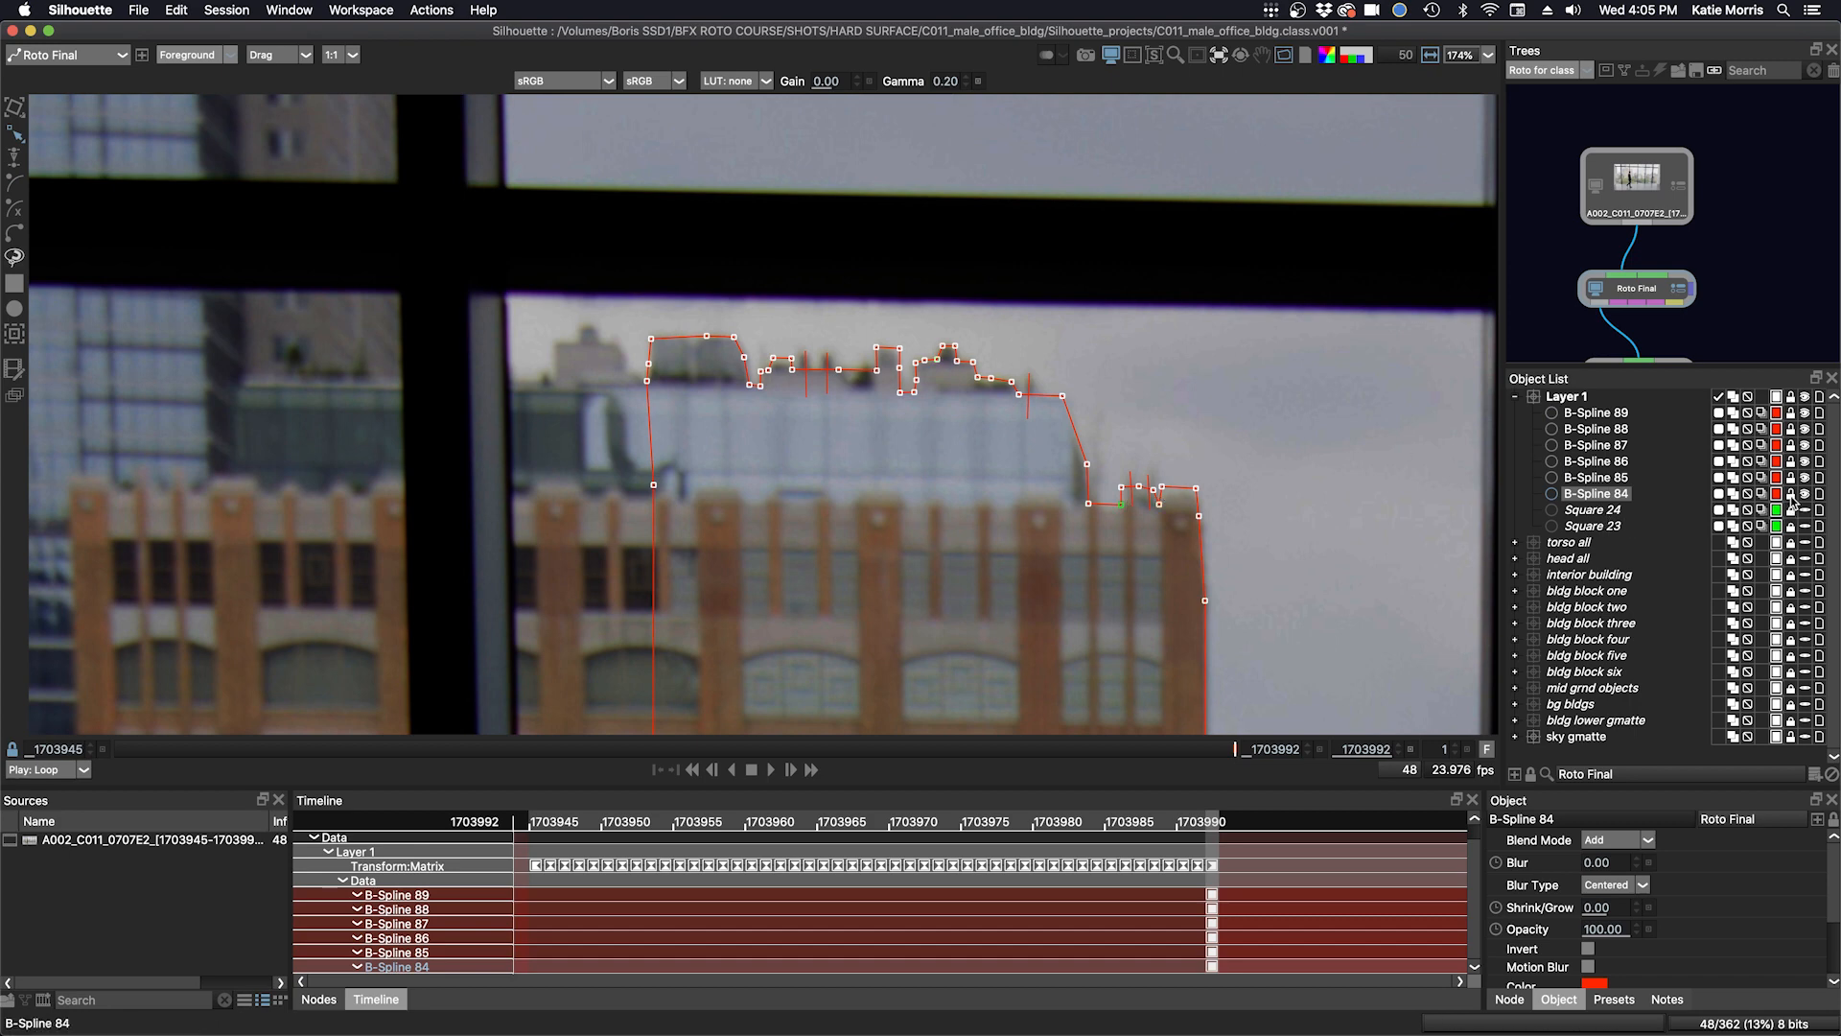
{"action": "left_click", "coordinate": [1154, 483]}
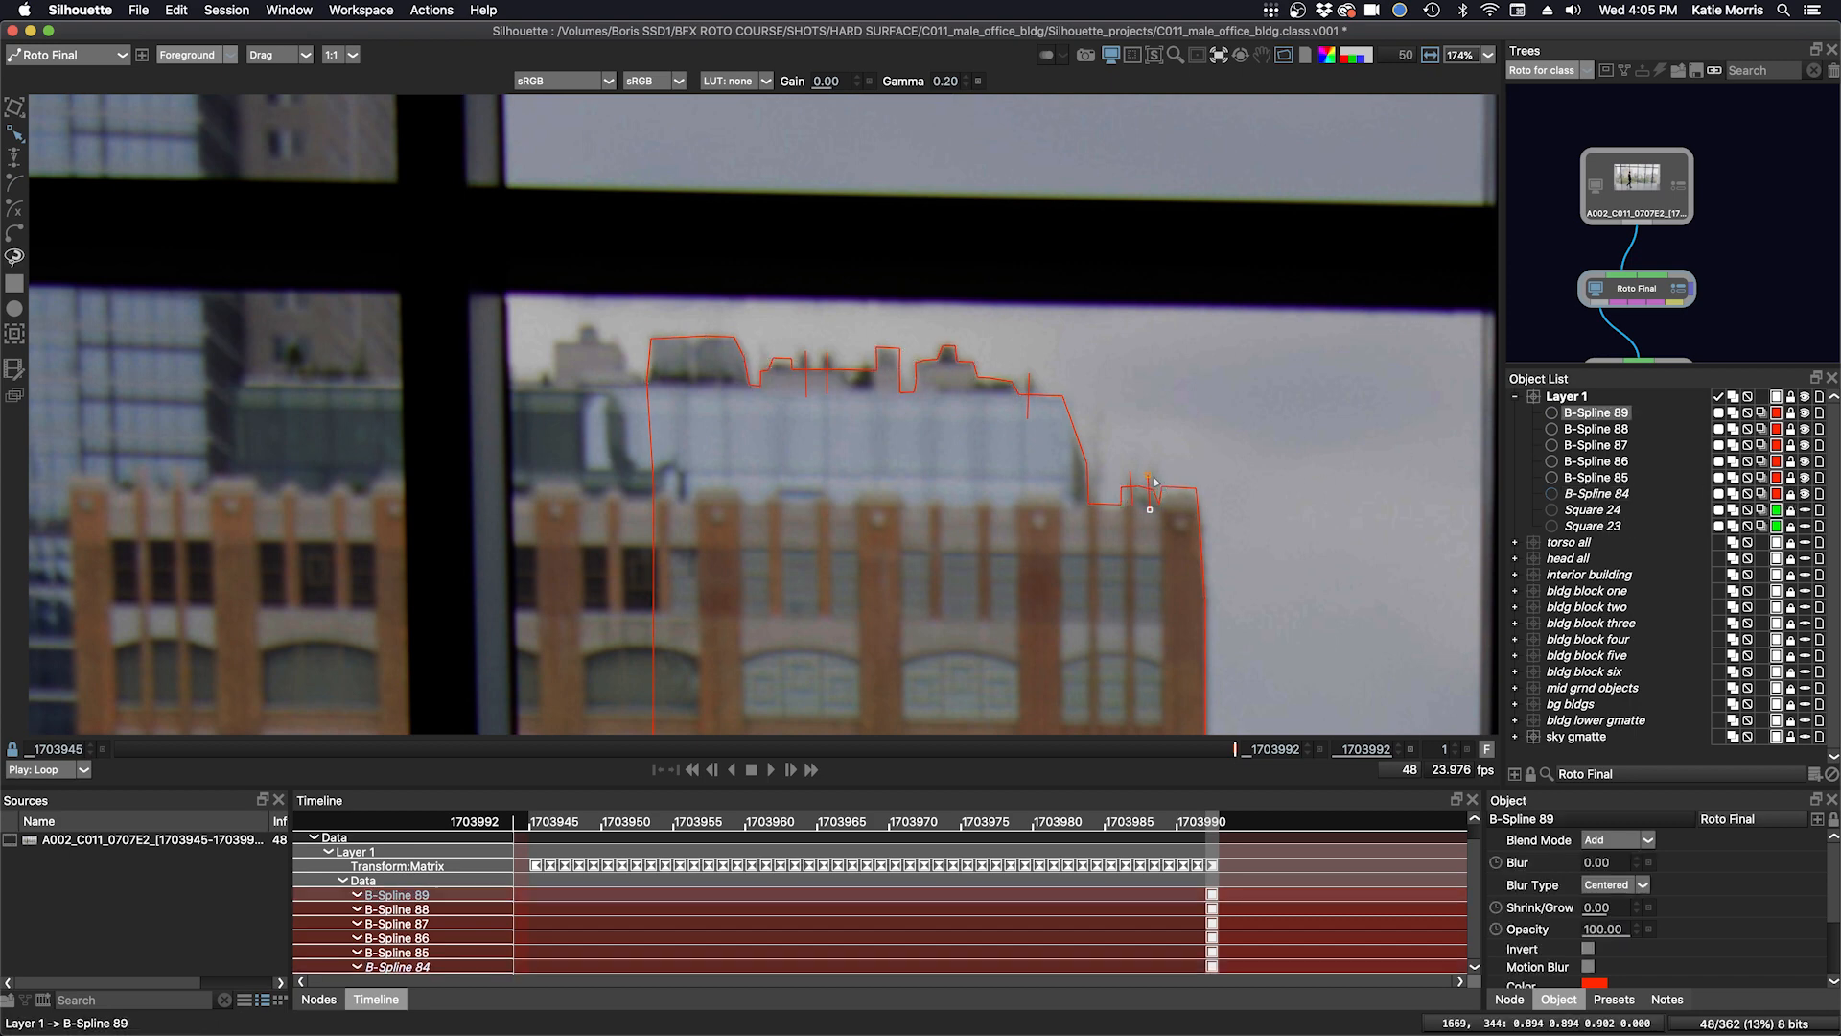
{"action": "left_click", "coordinate": [1129, 485]}
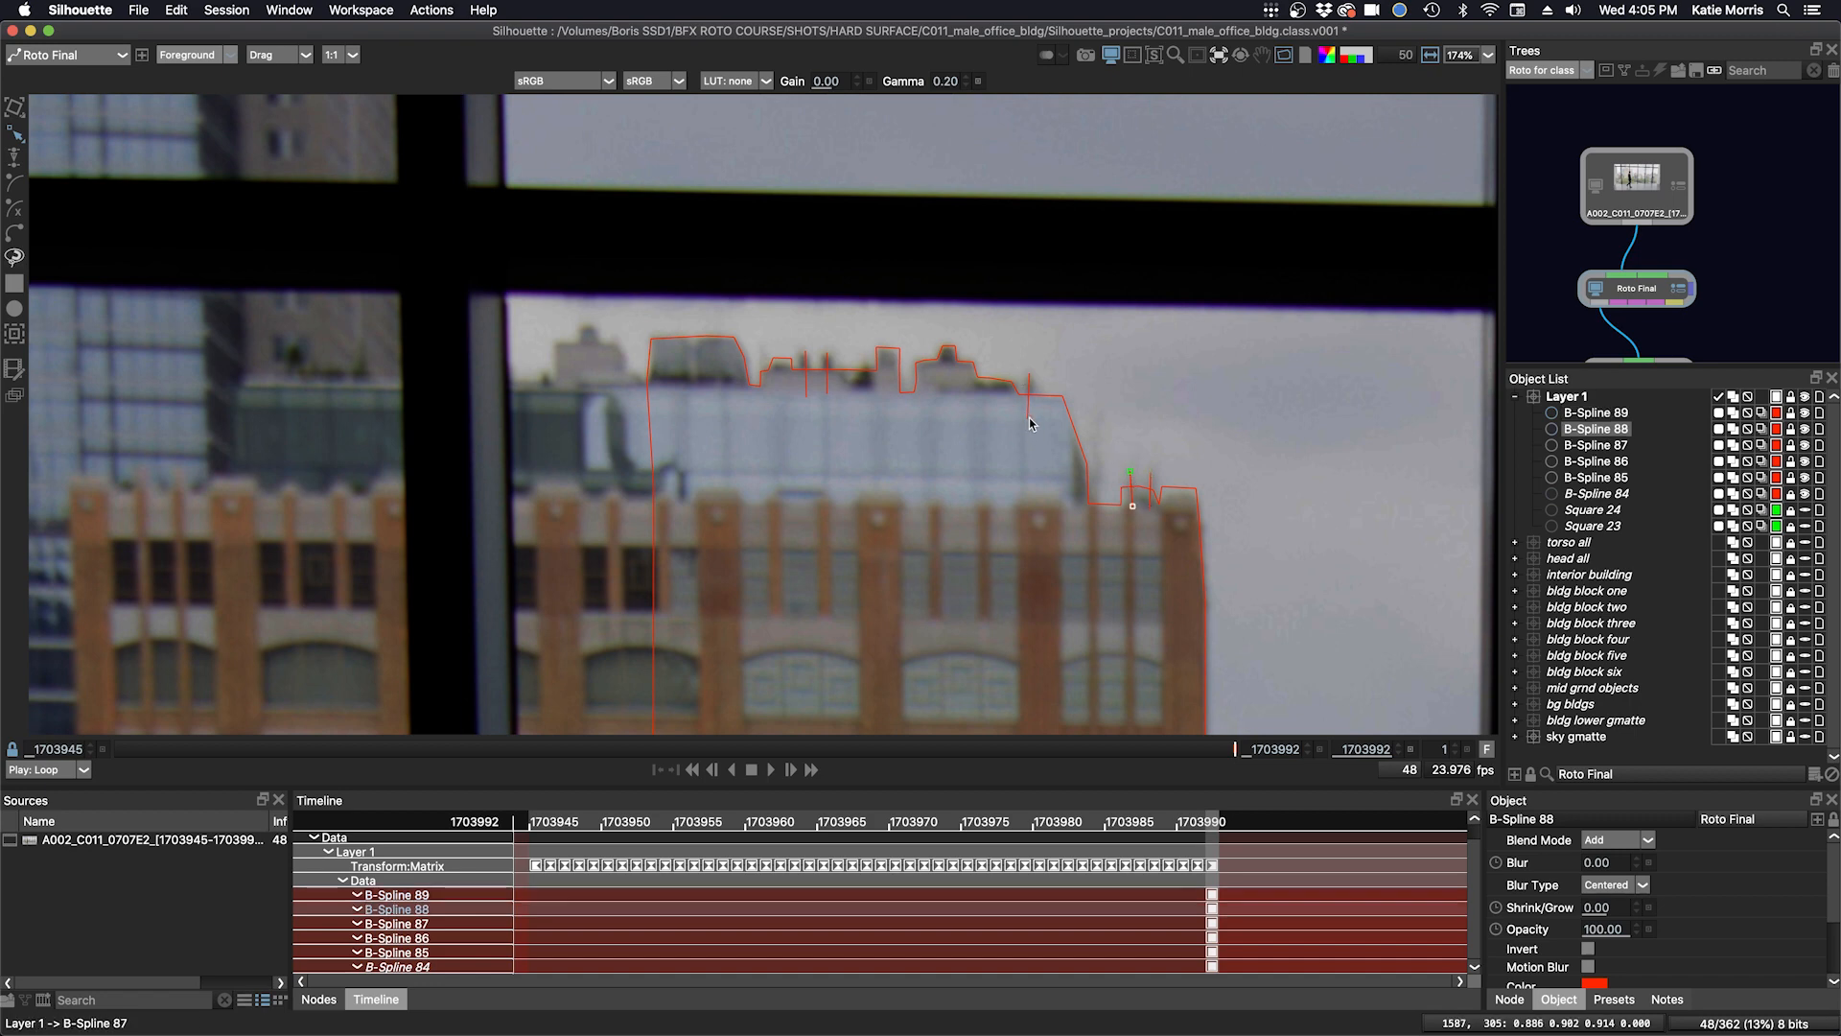
{"action": "left_click", "coordinate": [1031, 424]}
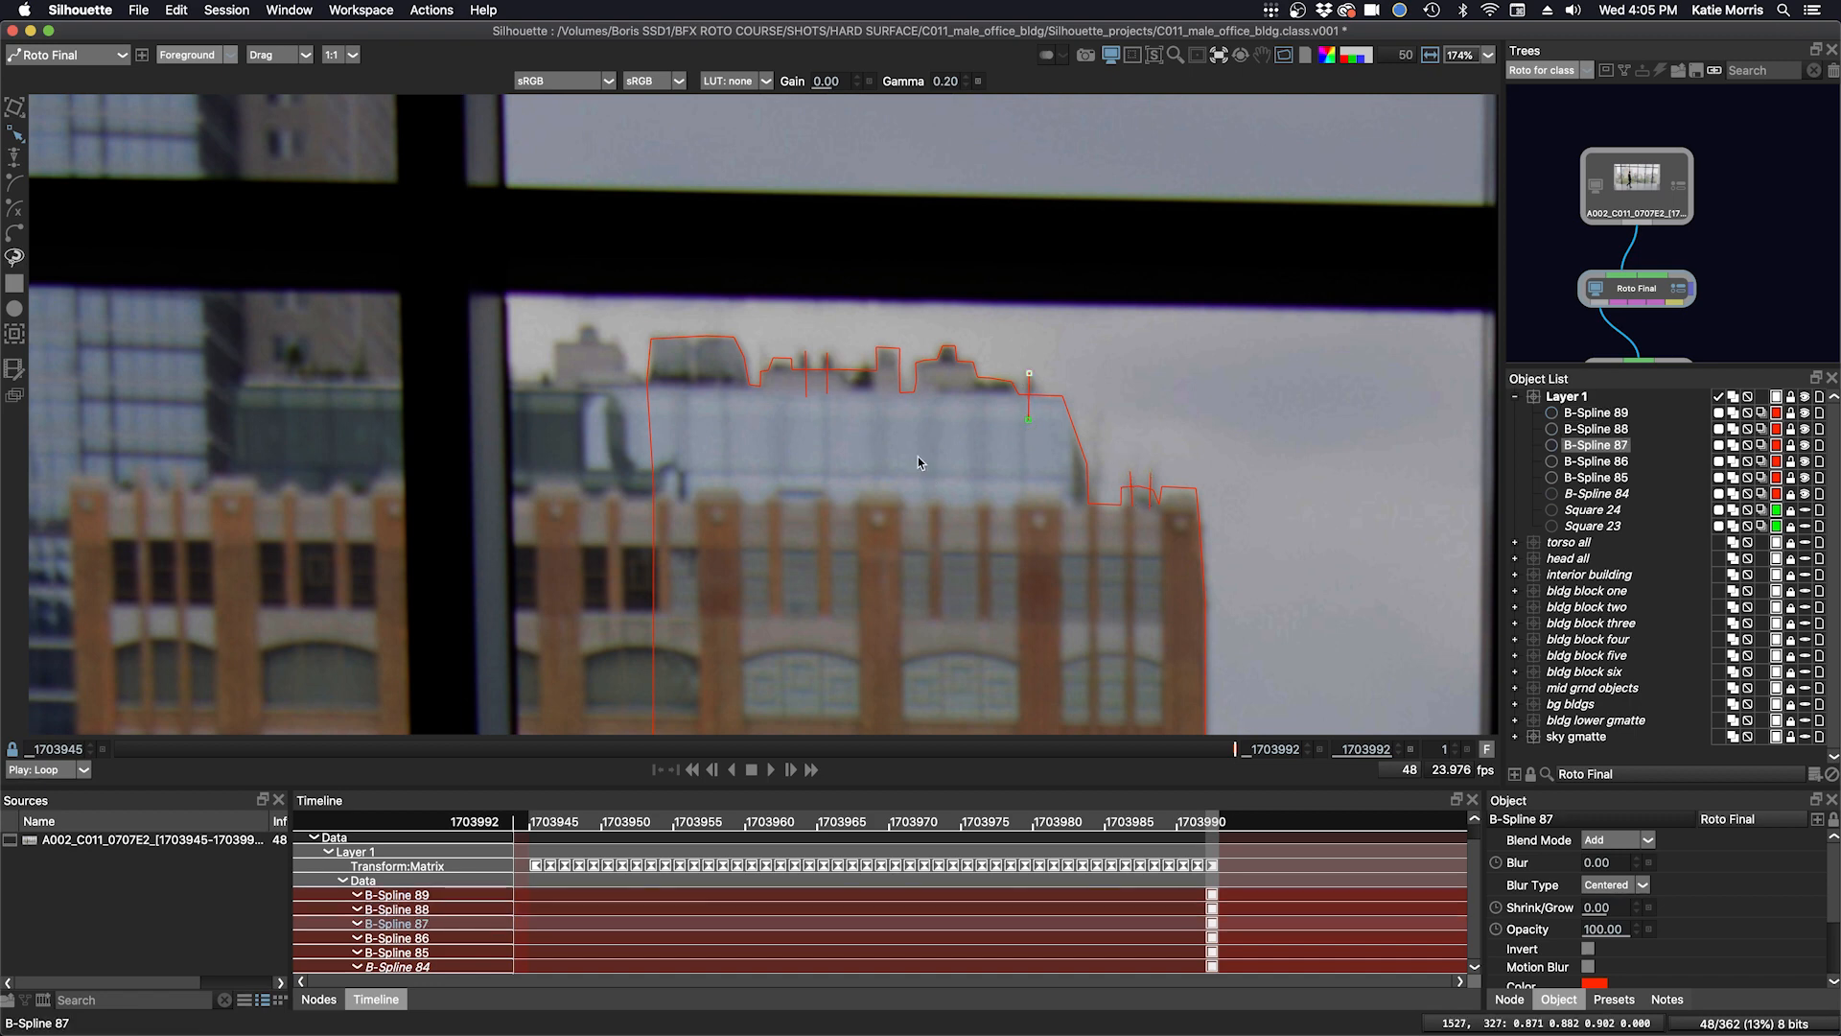
- Set the stroke width of the five pole splines, B-Spline 85 to B-Spline 89, to 2.00 and deselect them
{"action": "left_click_drag", "start_coordinate": [918, 456], "coordinate": [907, 430]}
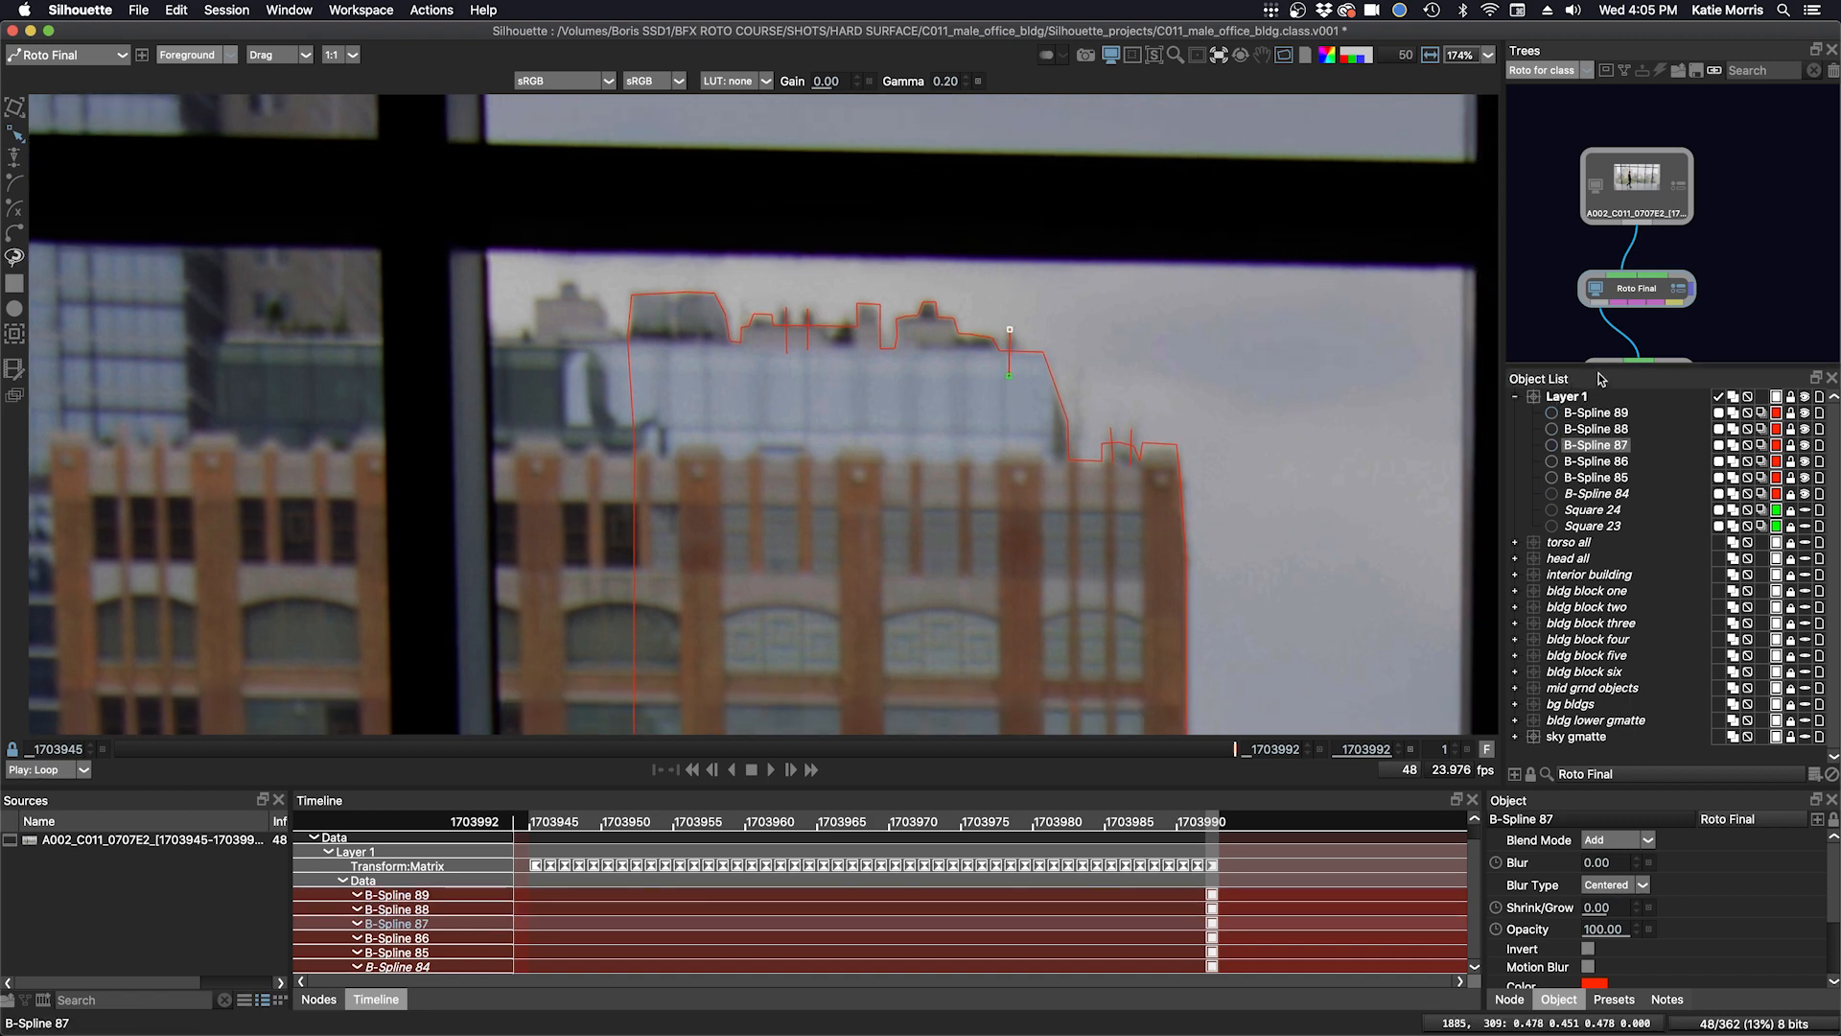
{"action": "left_click_drag", "start_coordinate": [1599, 379], "coordinate": [1589, 286]}
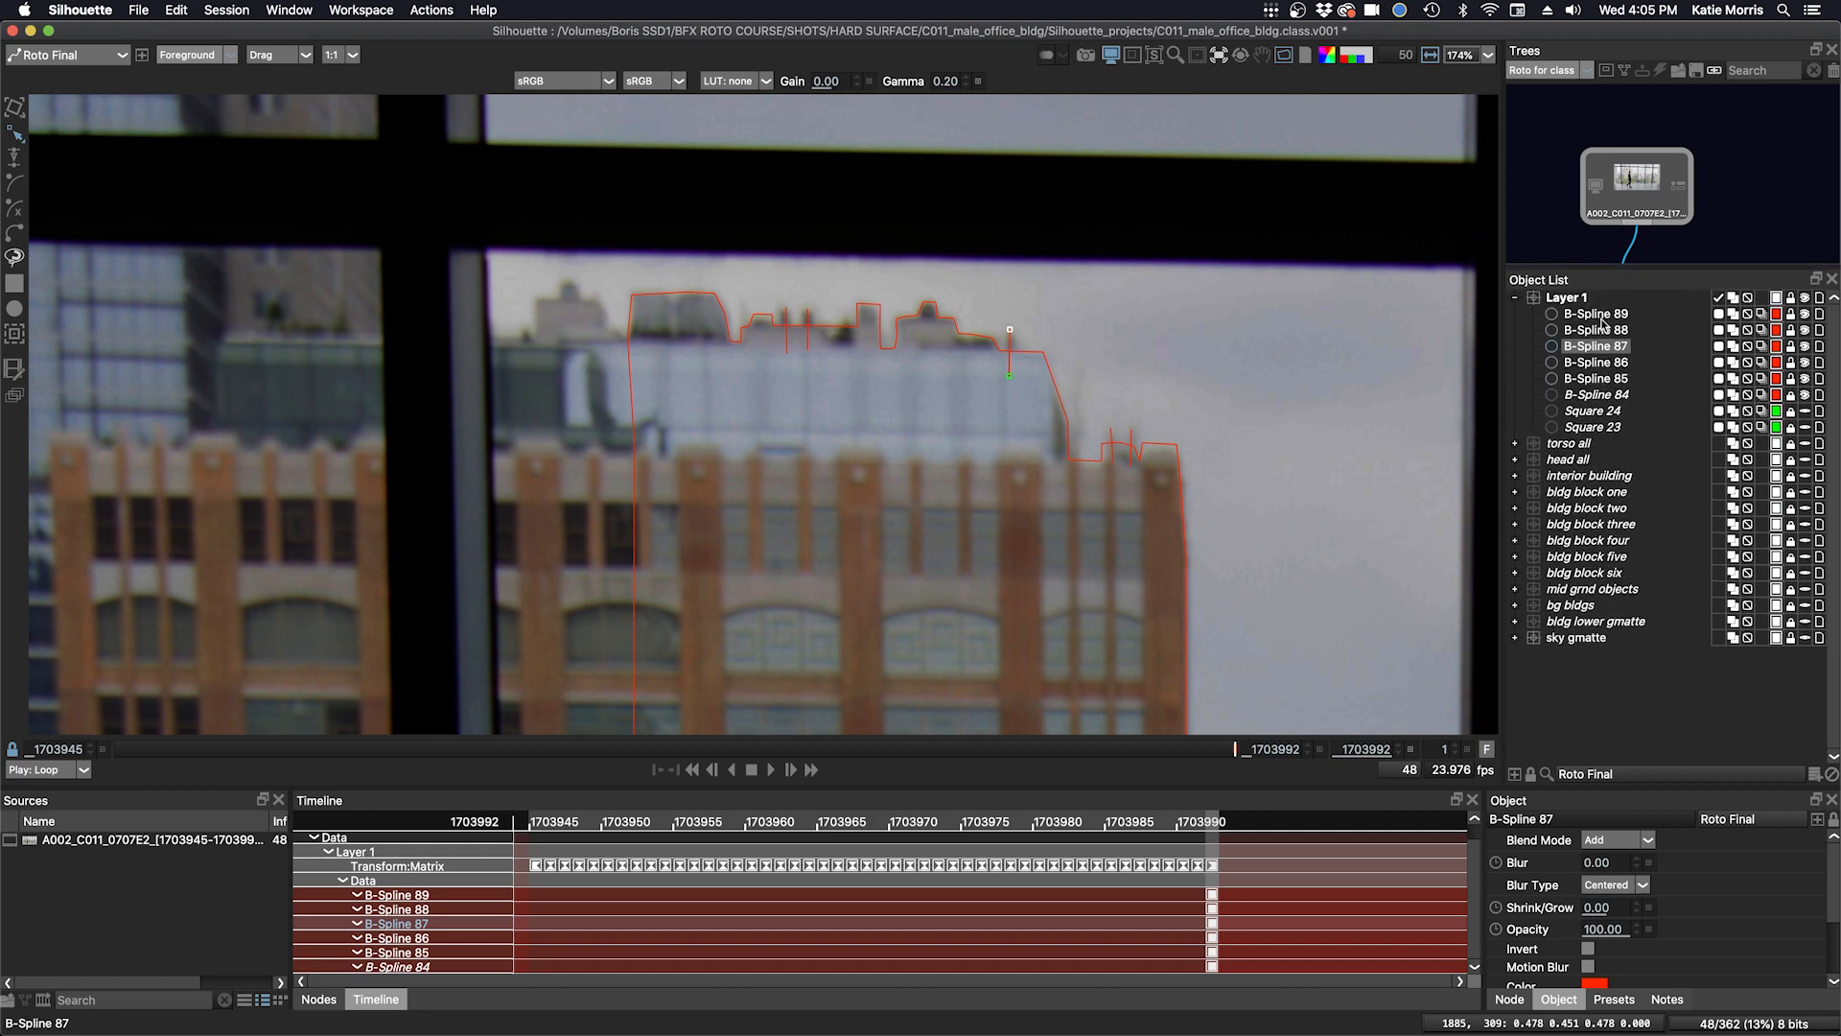
{"action": "left_click", "coordinate": [1598, 314]}
{"action": "left_click", "coordinate": [1590, 380], "text": "shift"}
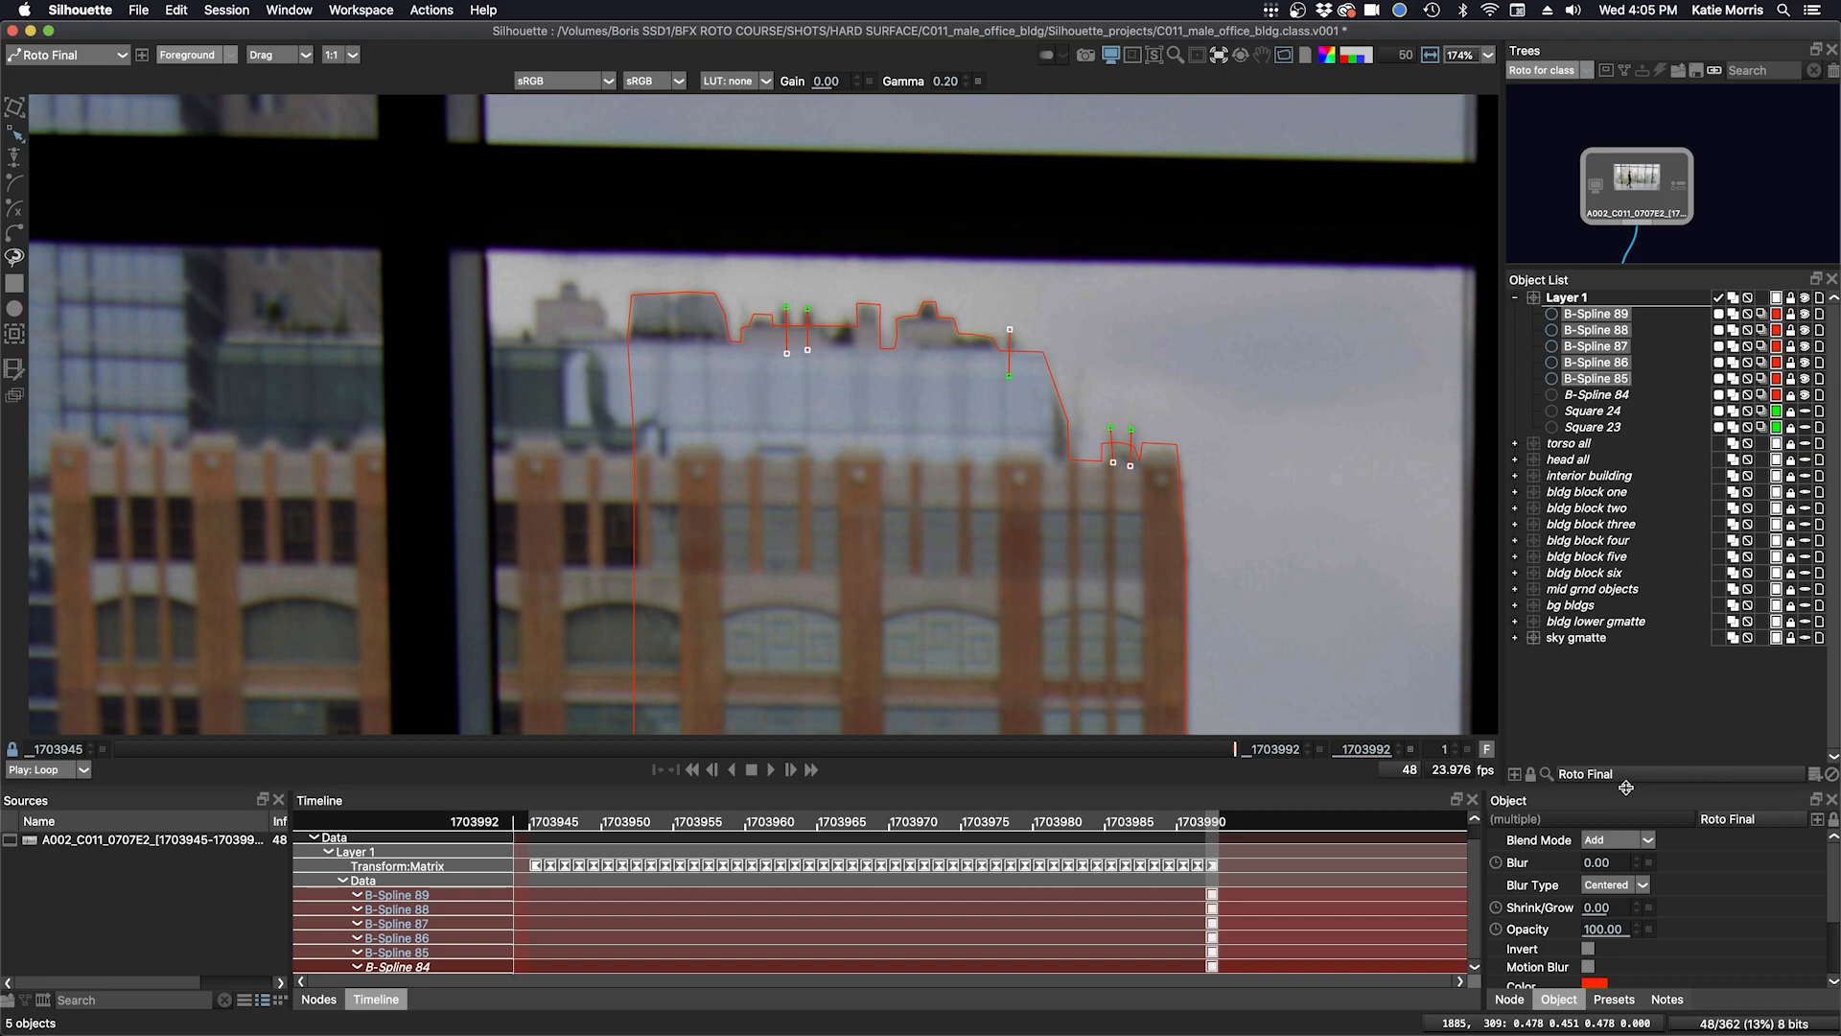
{"action": "left_click_drag", "start_coordinate": [1627, 789], "coordinate": [1625, 605]}
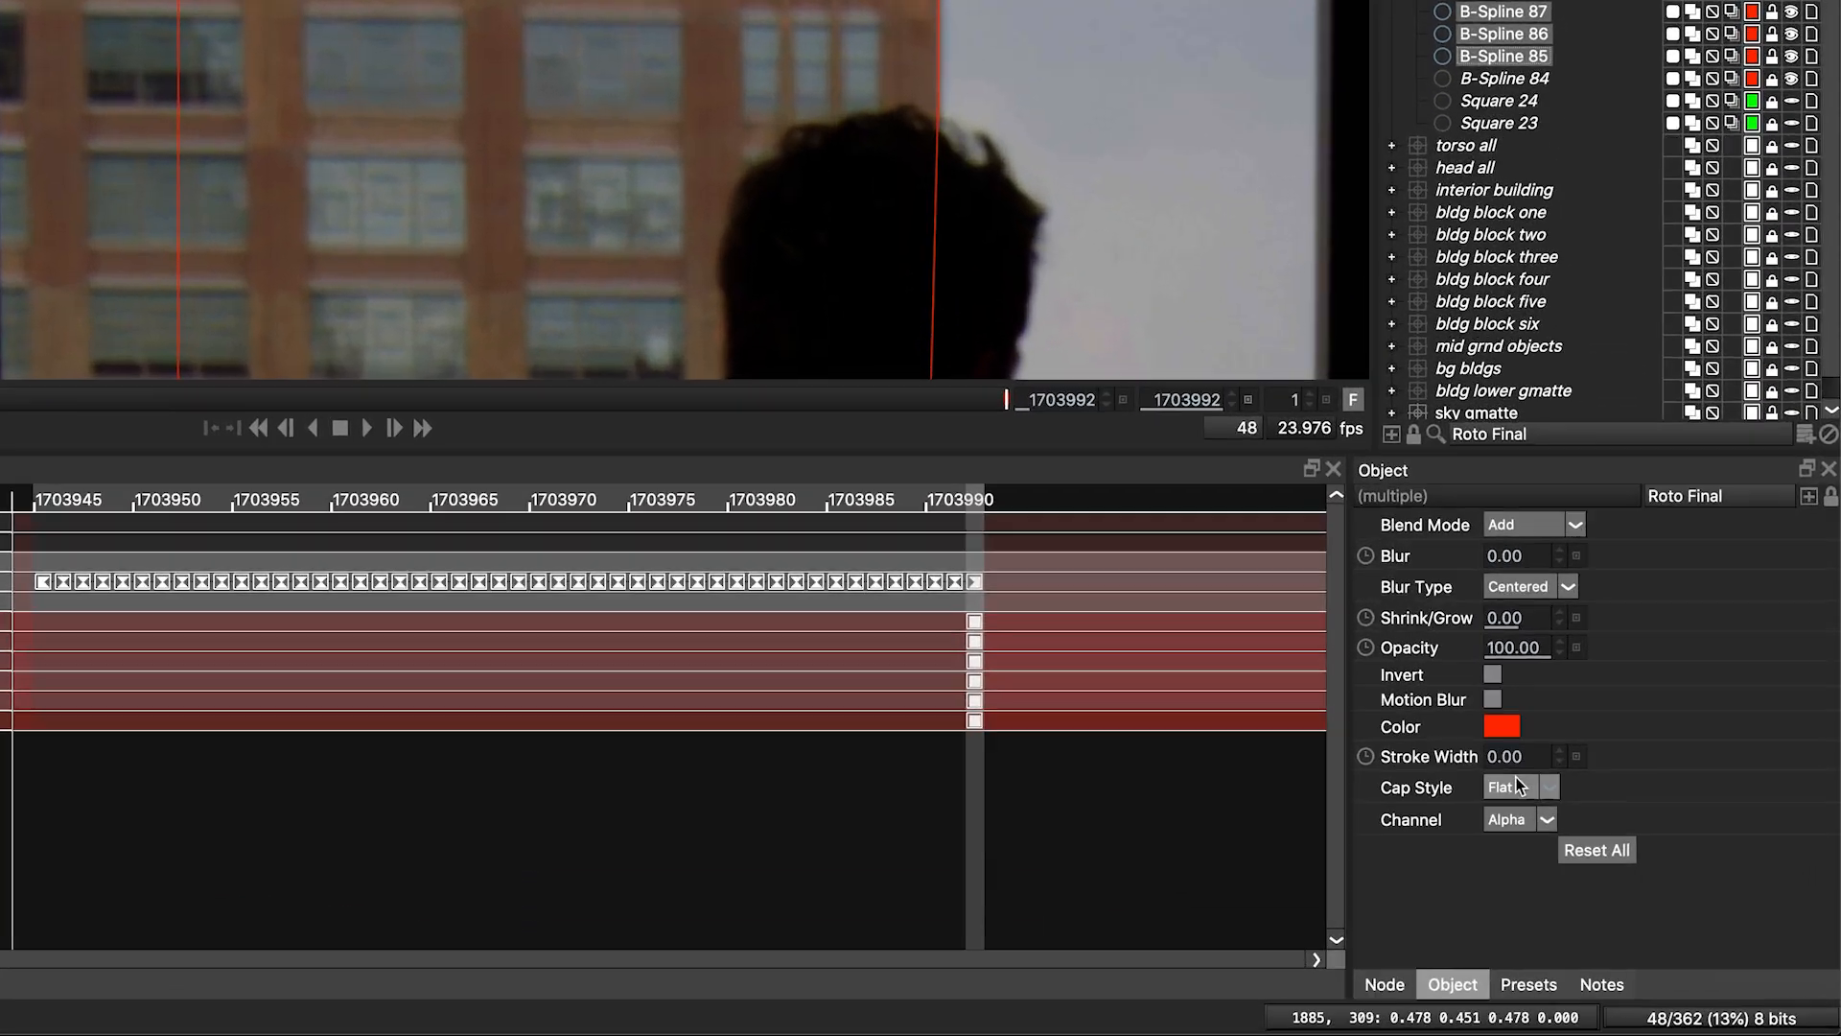
{"action": "left_click", "coordinate": [1598, 834]}
{"action": "left_click", "coordinate": [1350, 676]}
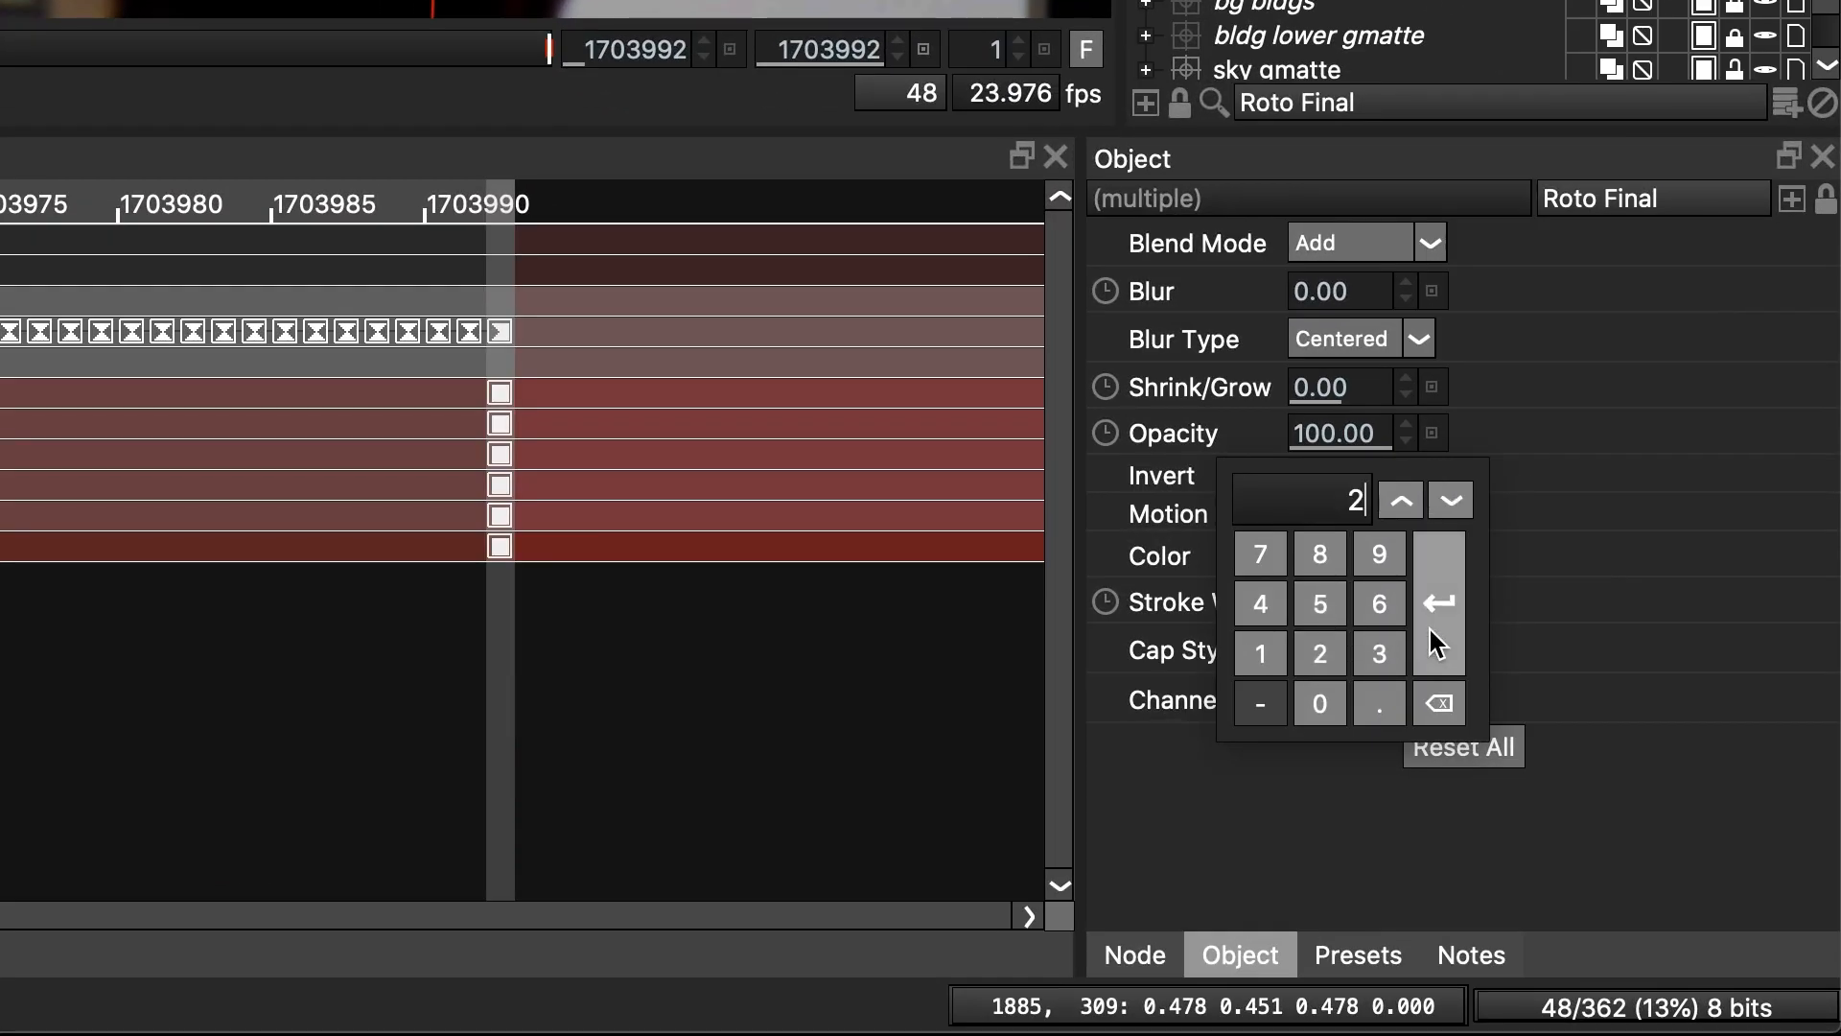
{"action": "left_click", "coordinate": [1463, 628]}
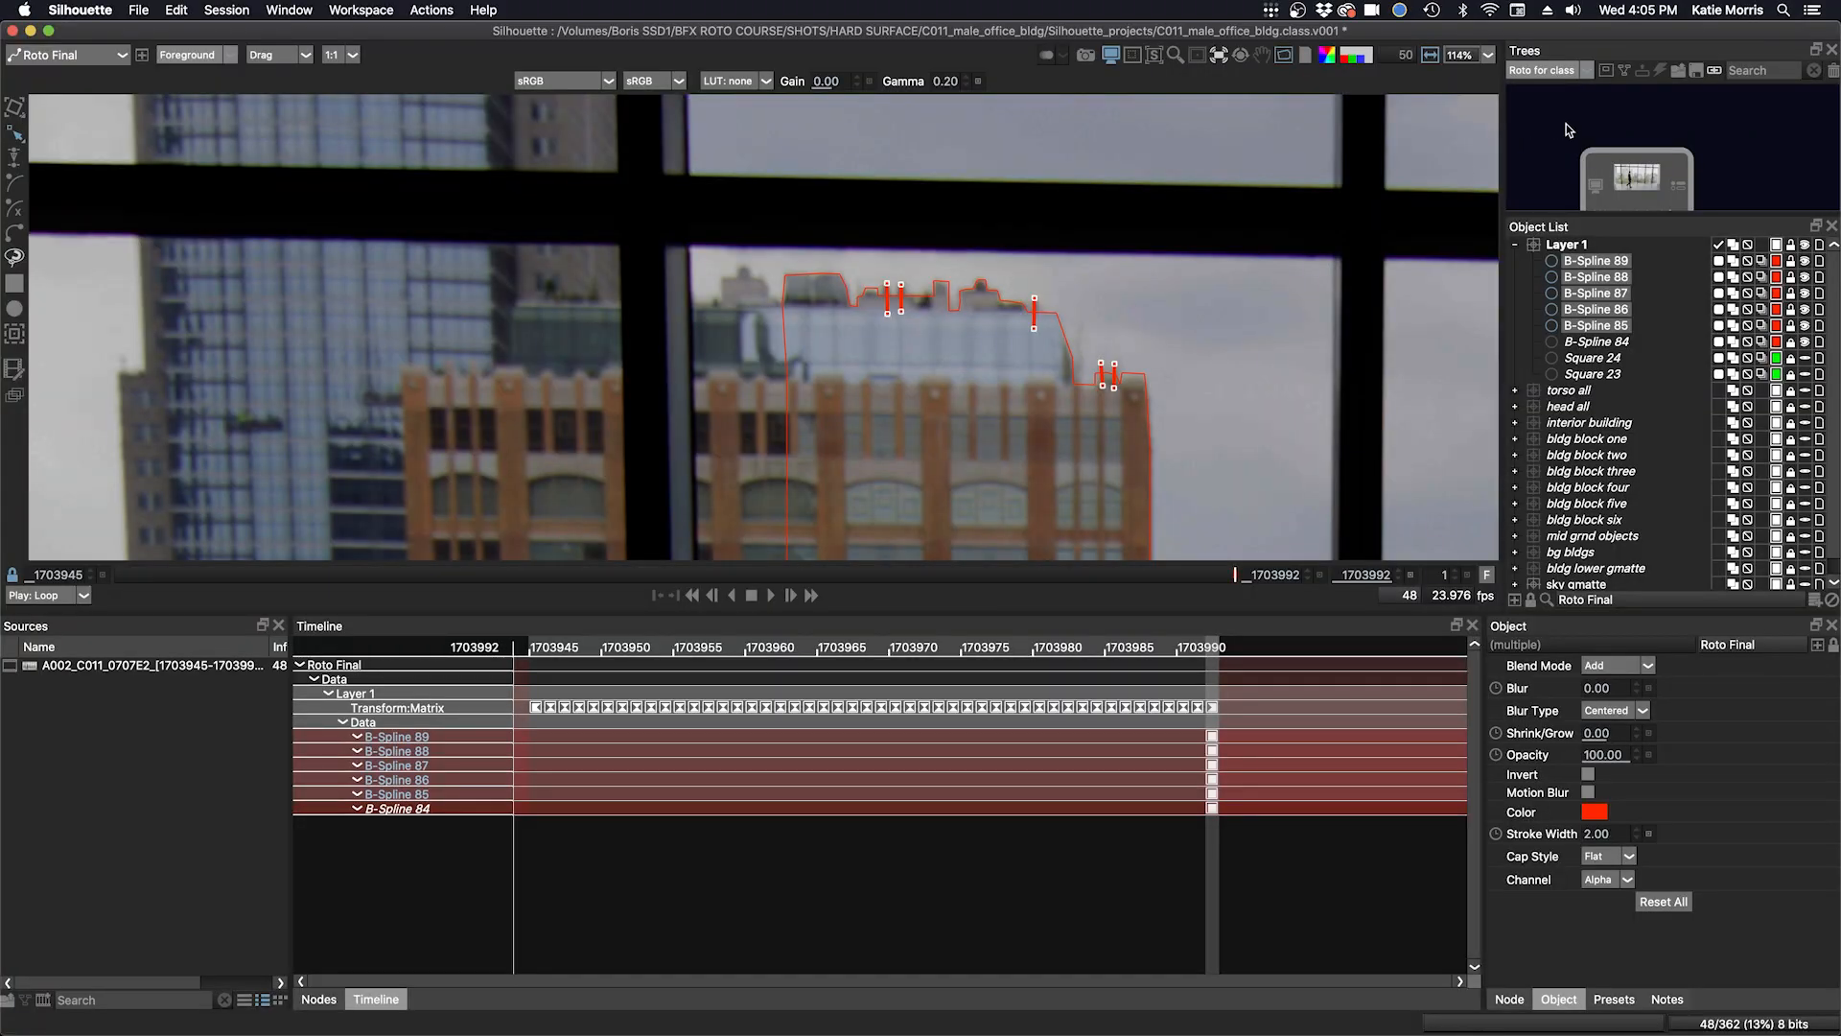
{"action": "left_click", "coordinate": [1221, 314]}
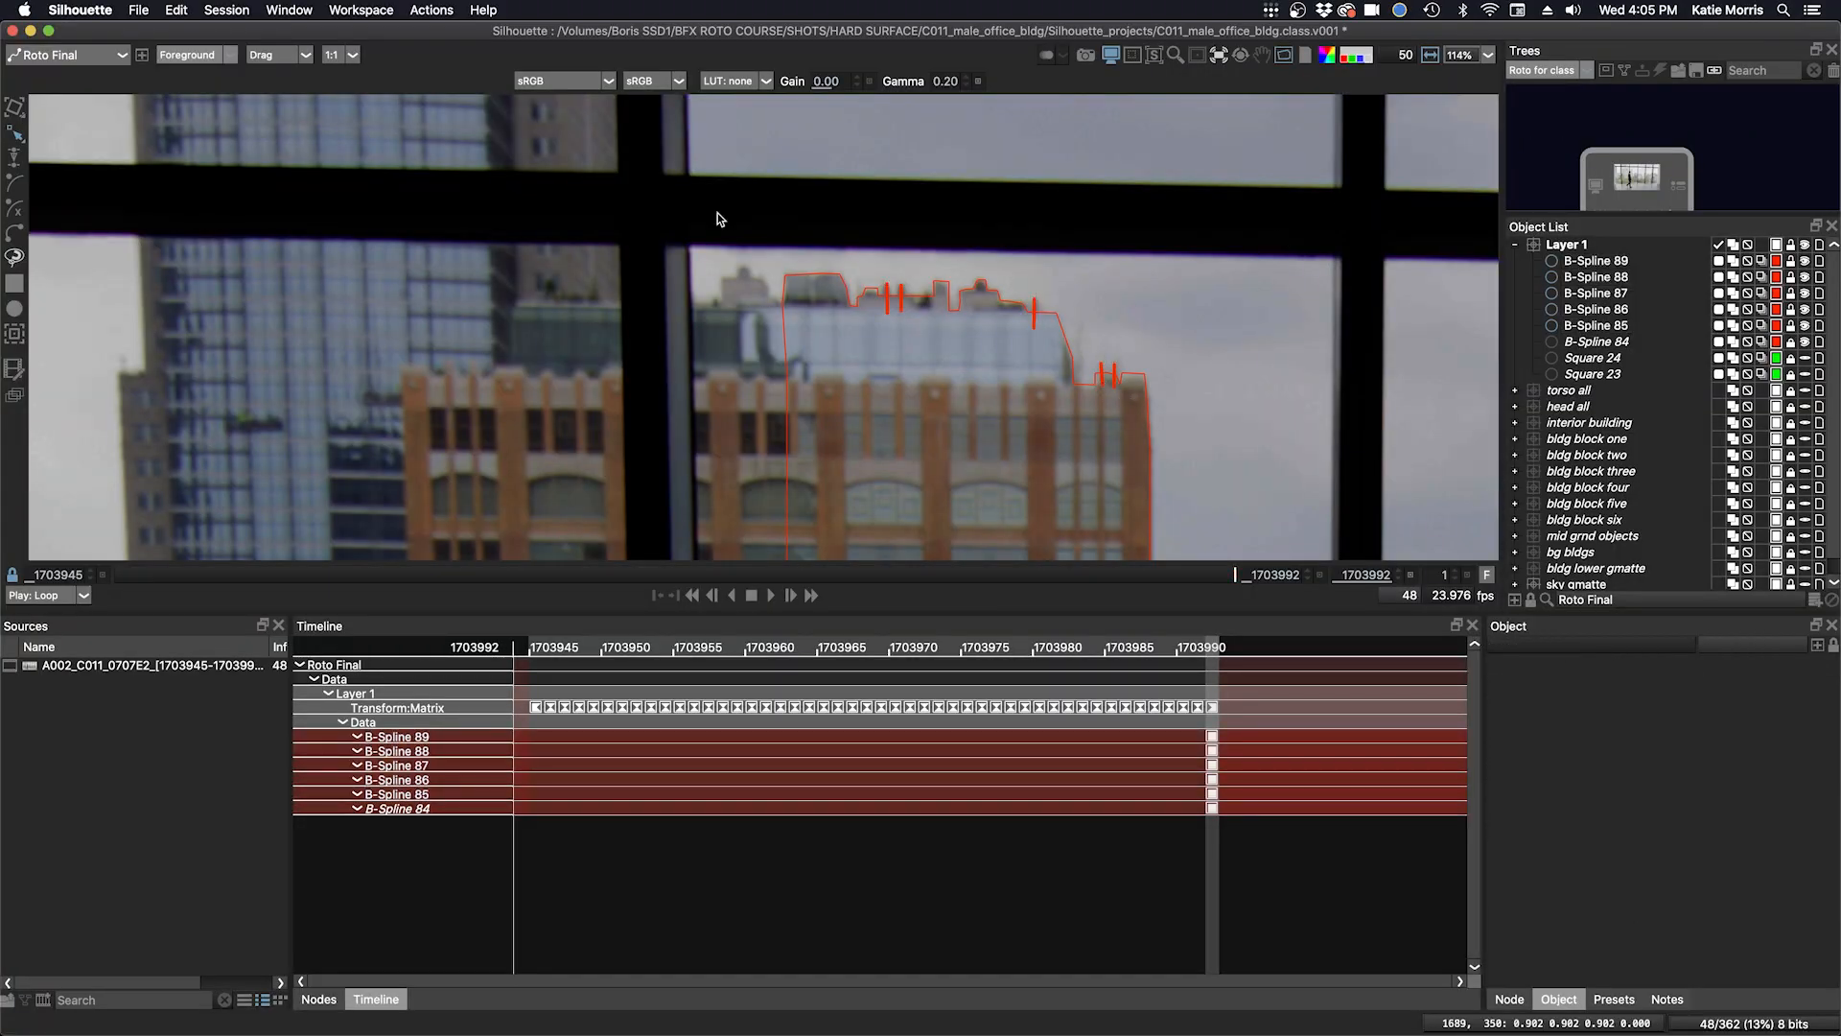
- Switch the viewer from Foreground to Output, hide the spline overlays, and scrub back through the shot to inspect the building's matte
{"action": "left_click", "coordinate": [169, 55]}
{"action": "left_click", "coordinate": [180, 90]}
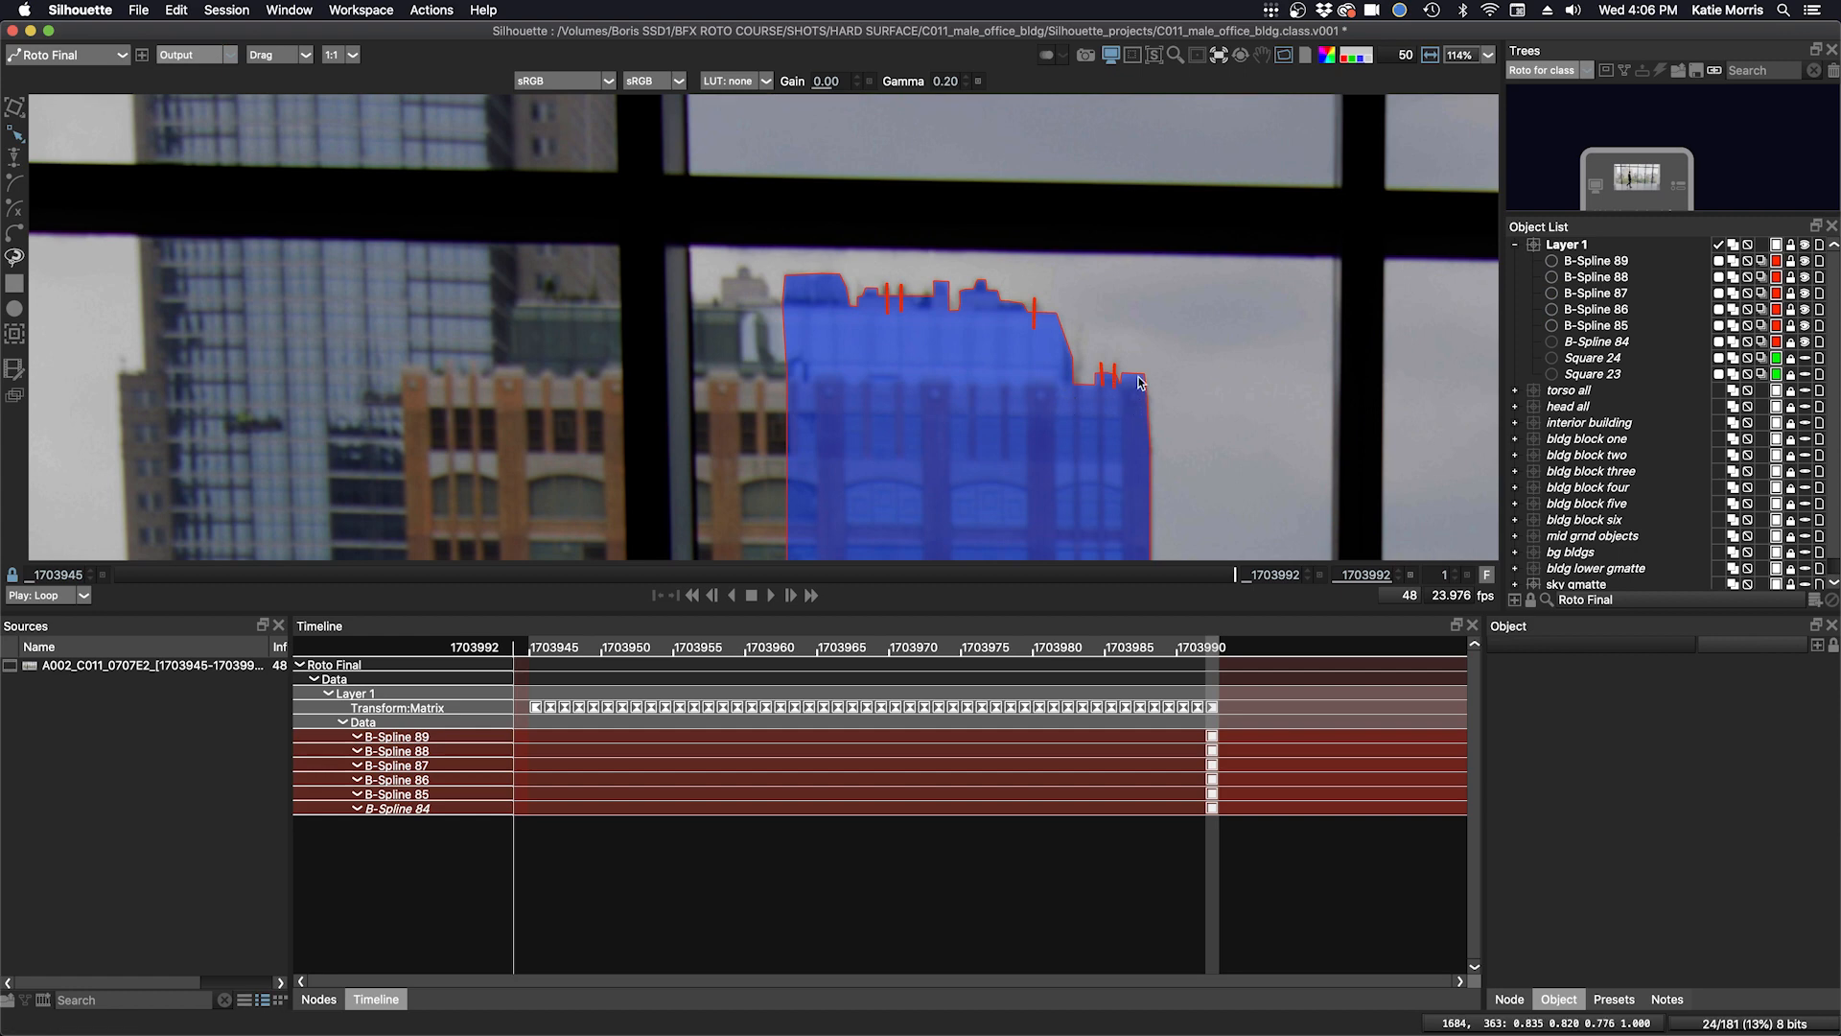
{"action": "key", "text": "o"}
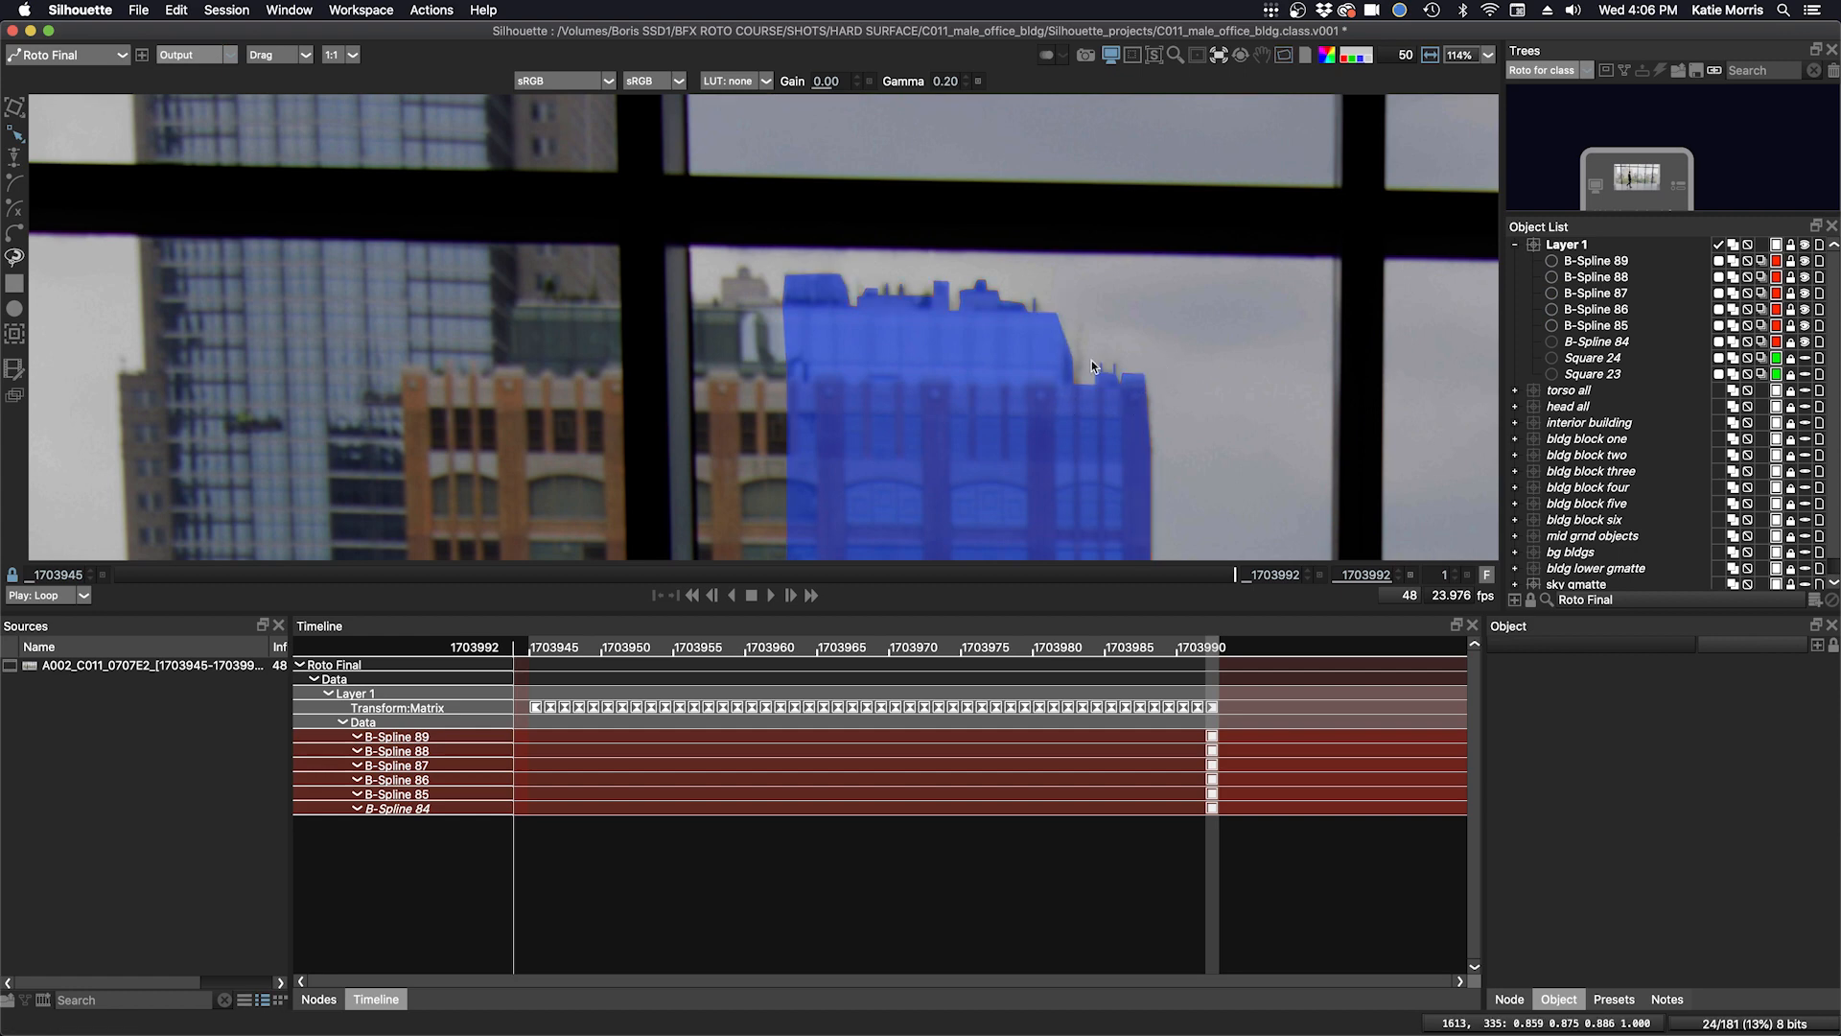
{"action": "left_click_drag", "start_coordinate": [1239, 575], "coordinate": [281, 573]}
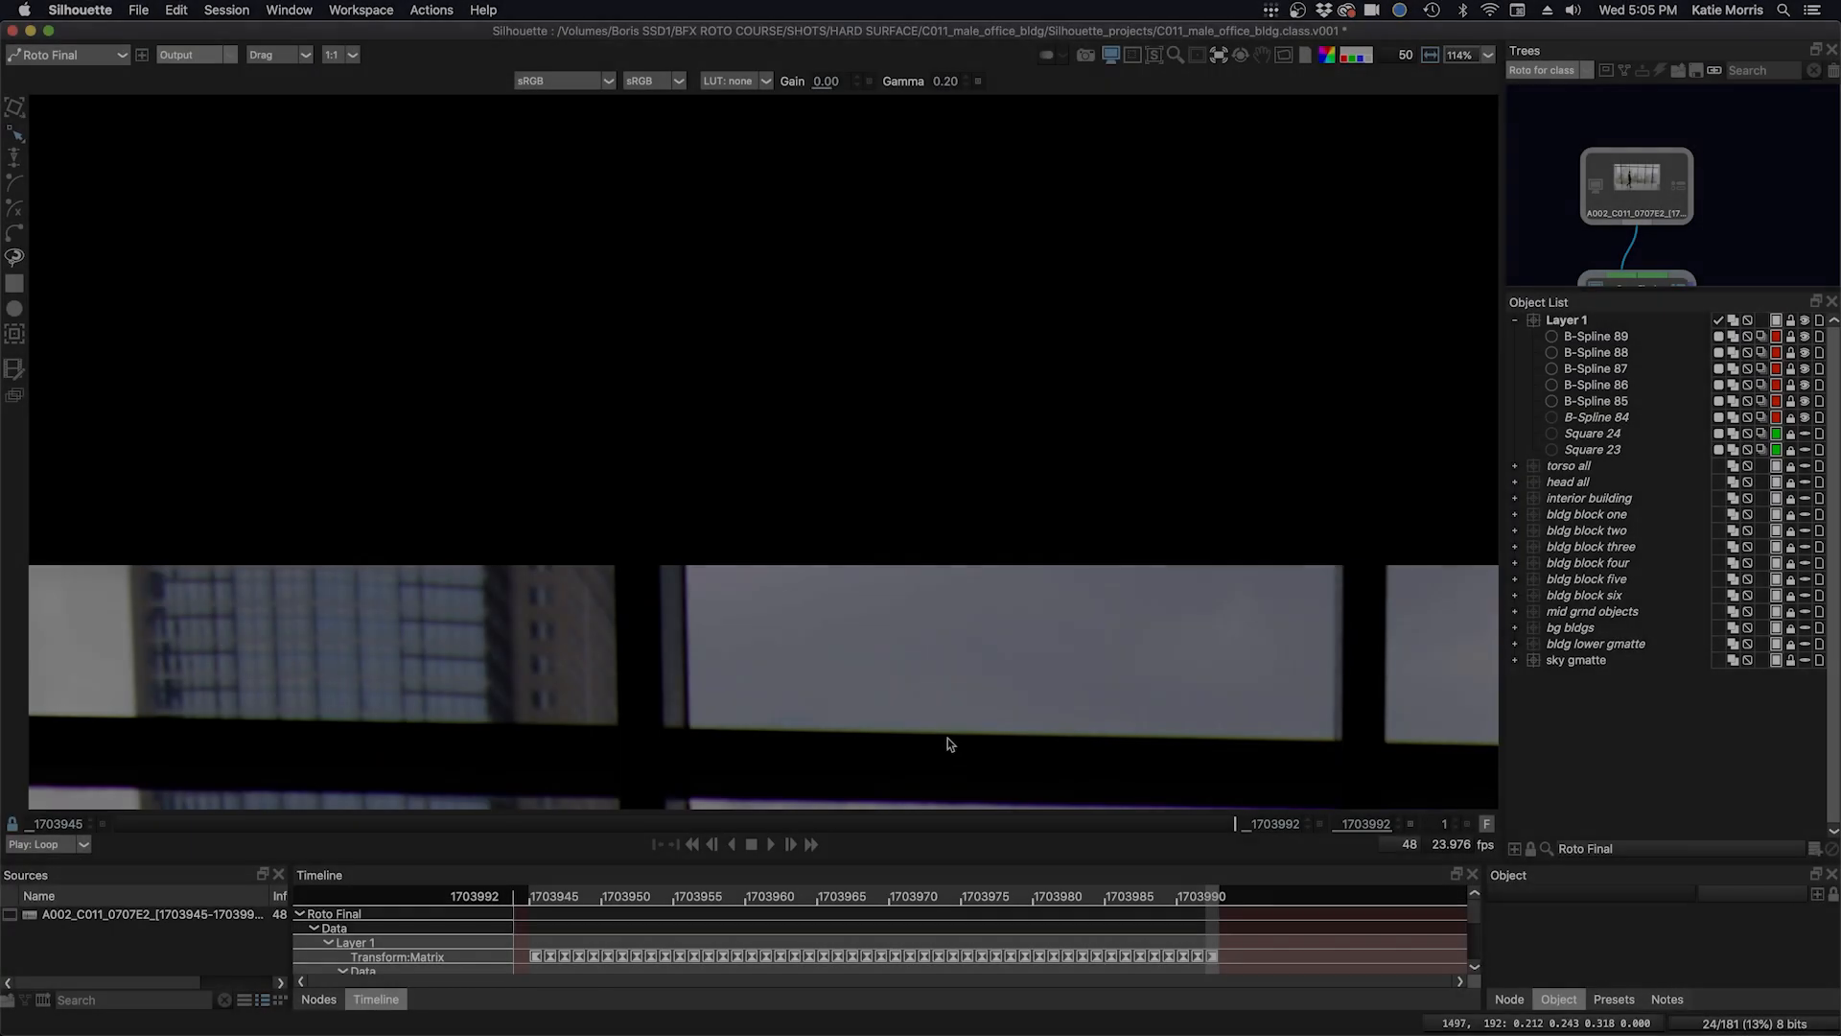
- Hide Layer 1 and set the viewer gamma to 0.50
{"action": "left_click_drag", "start_coordinate": [948, 738], "coordinate": [940, 593]}
{"action": "key", "text": "f"}
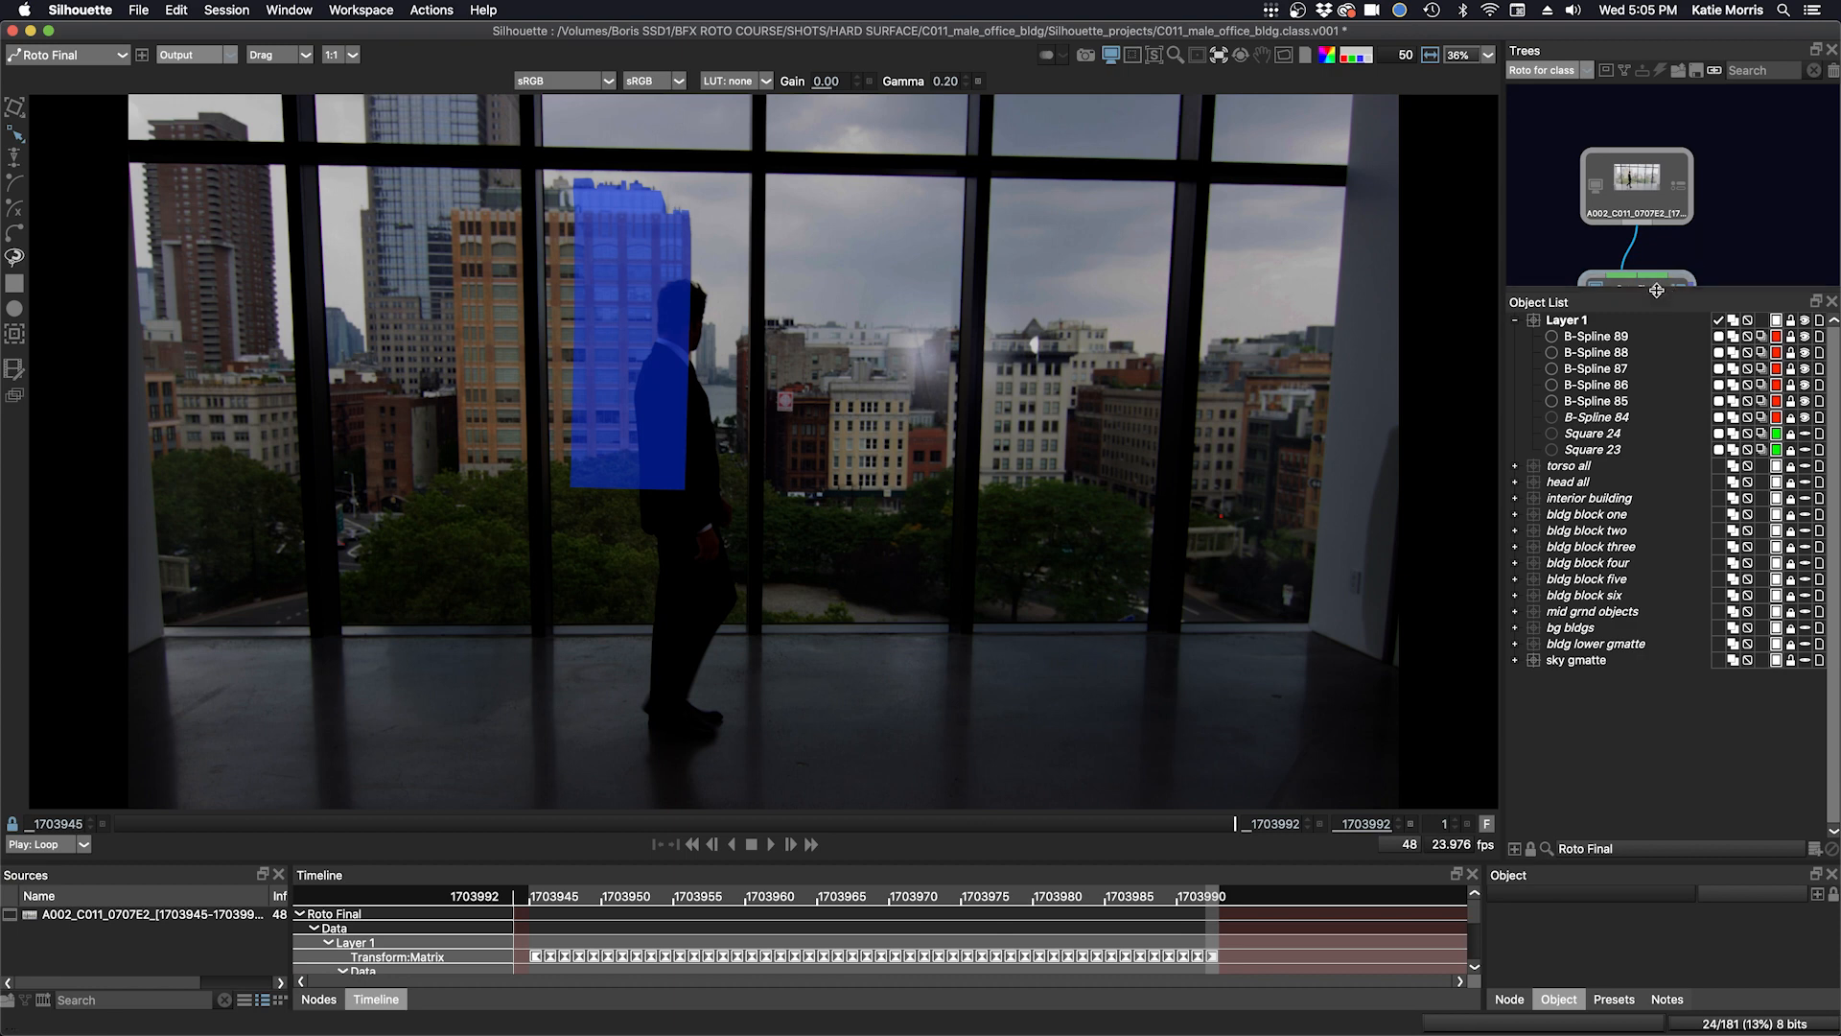
{"action": "left_click_drag", "start_coordinate": [1657, 292], "coordinate": [1658, 373]}
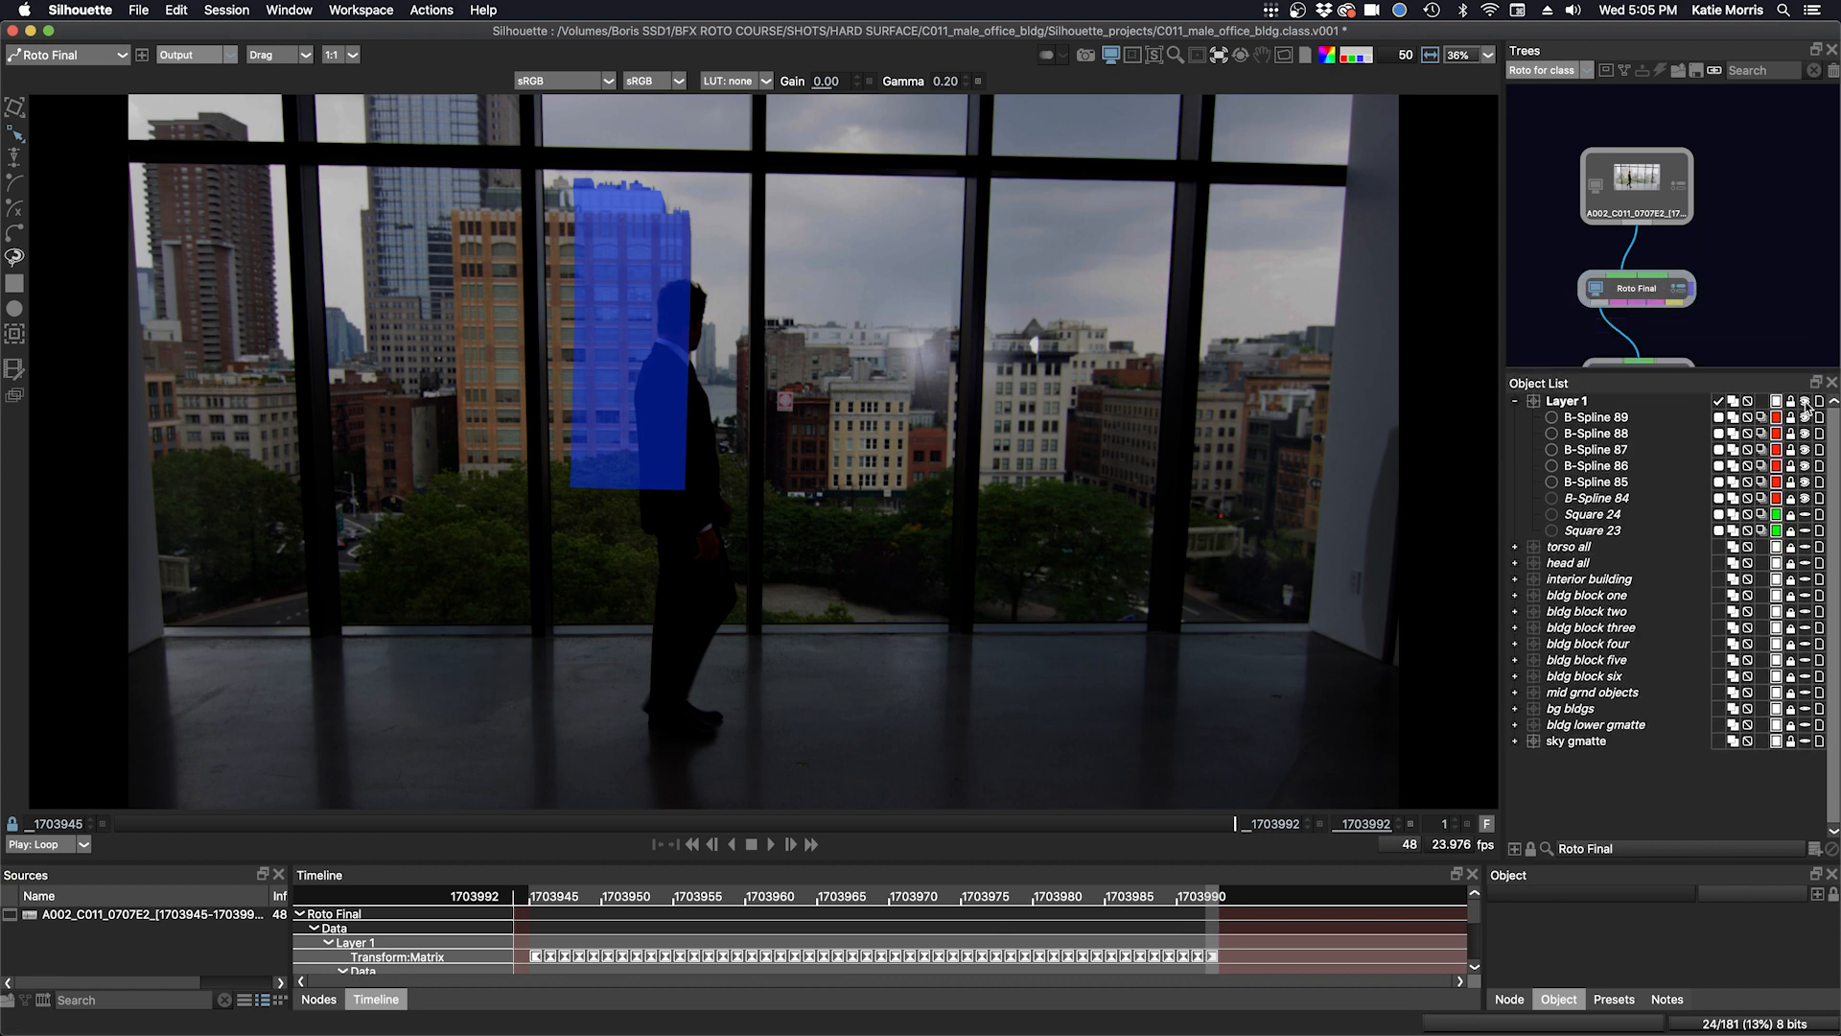
{"action": "left_click", "coordinate": [1806, 405]}
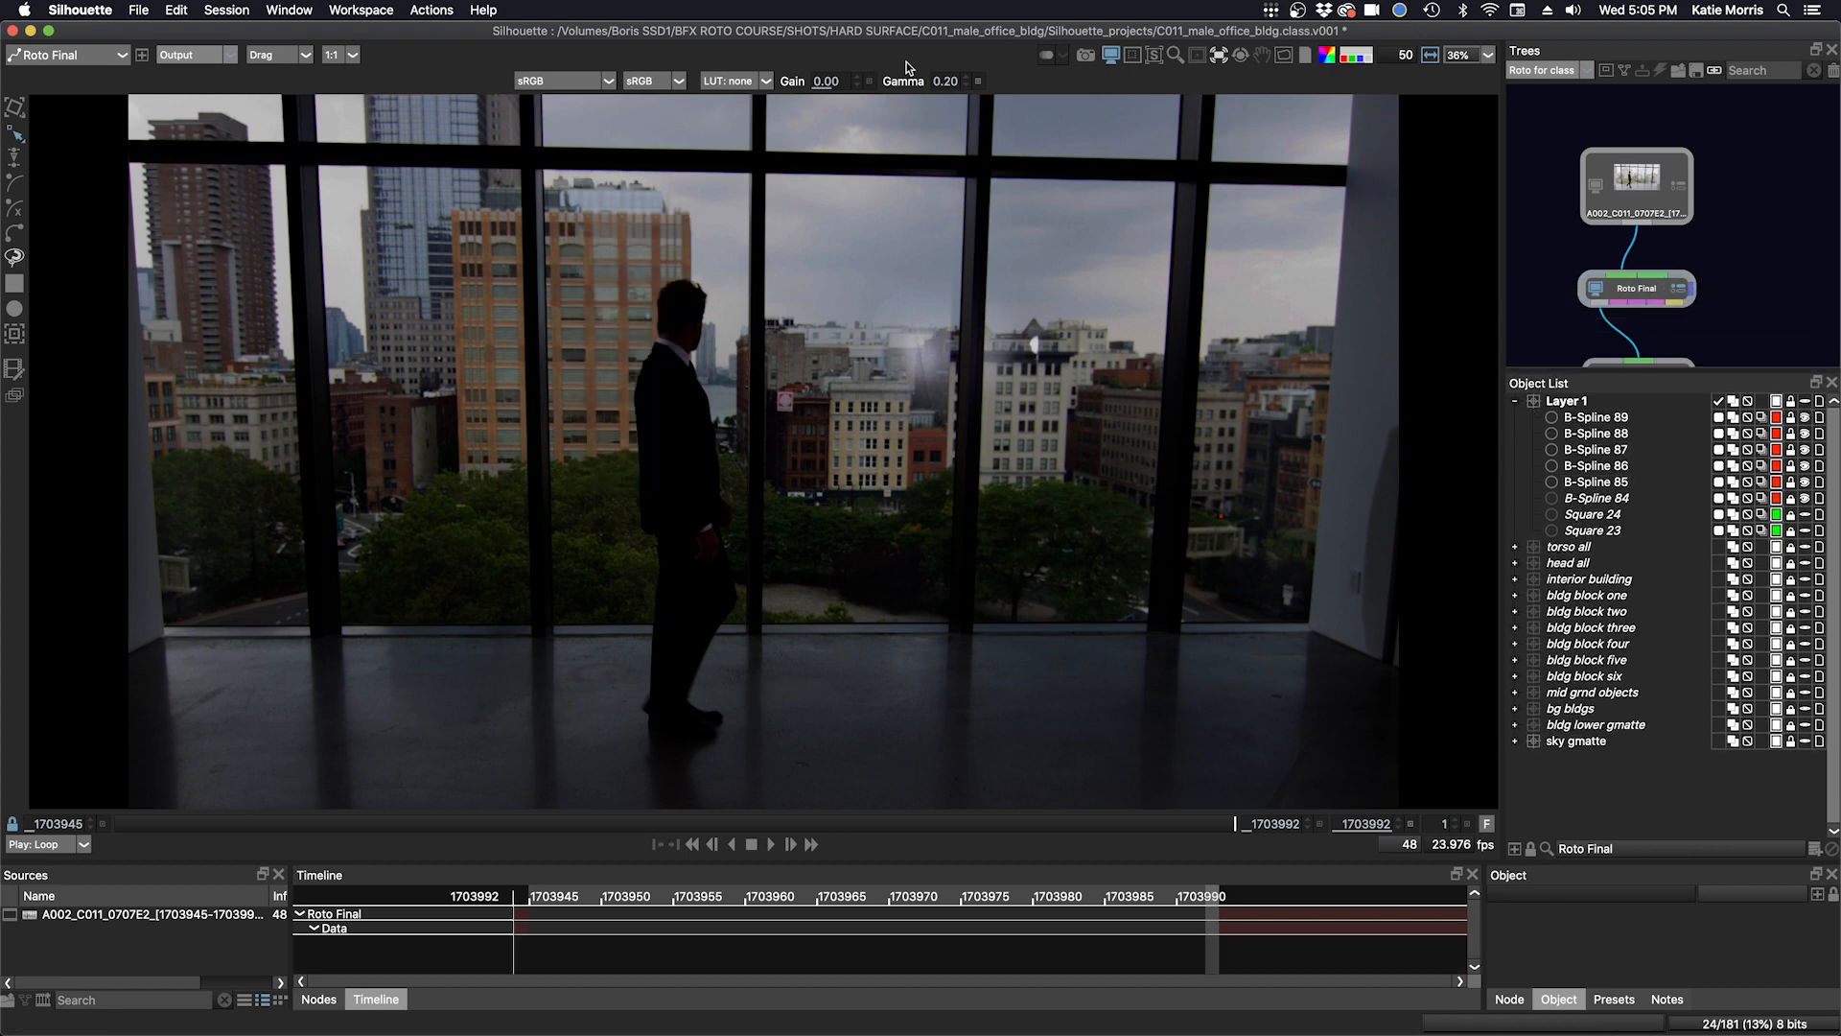
{"action": "left_click", "coordinate": [946, 83]}
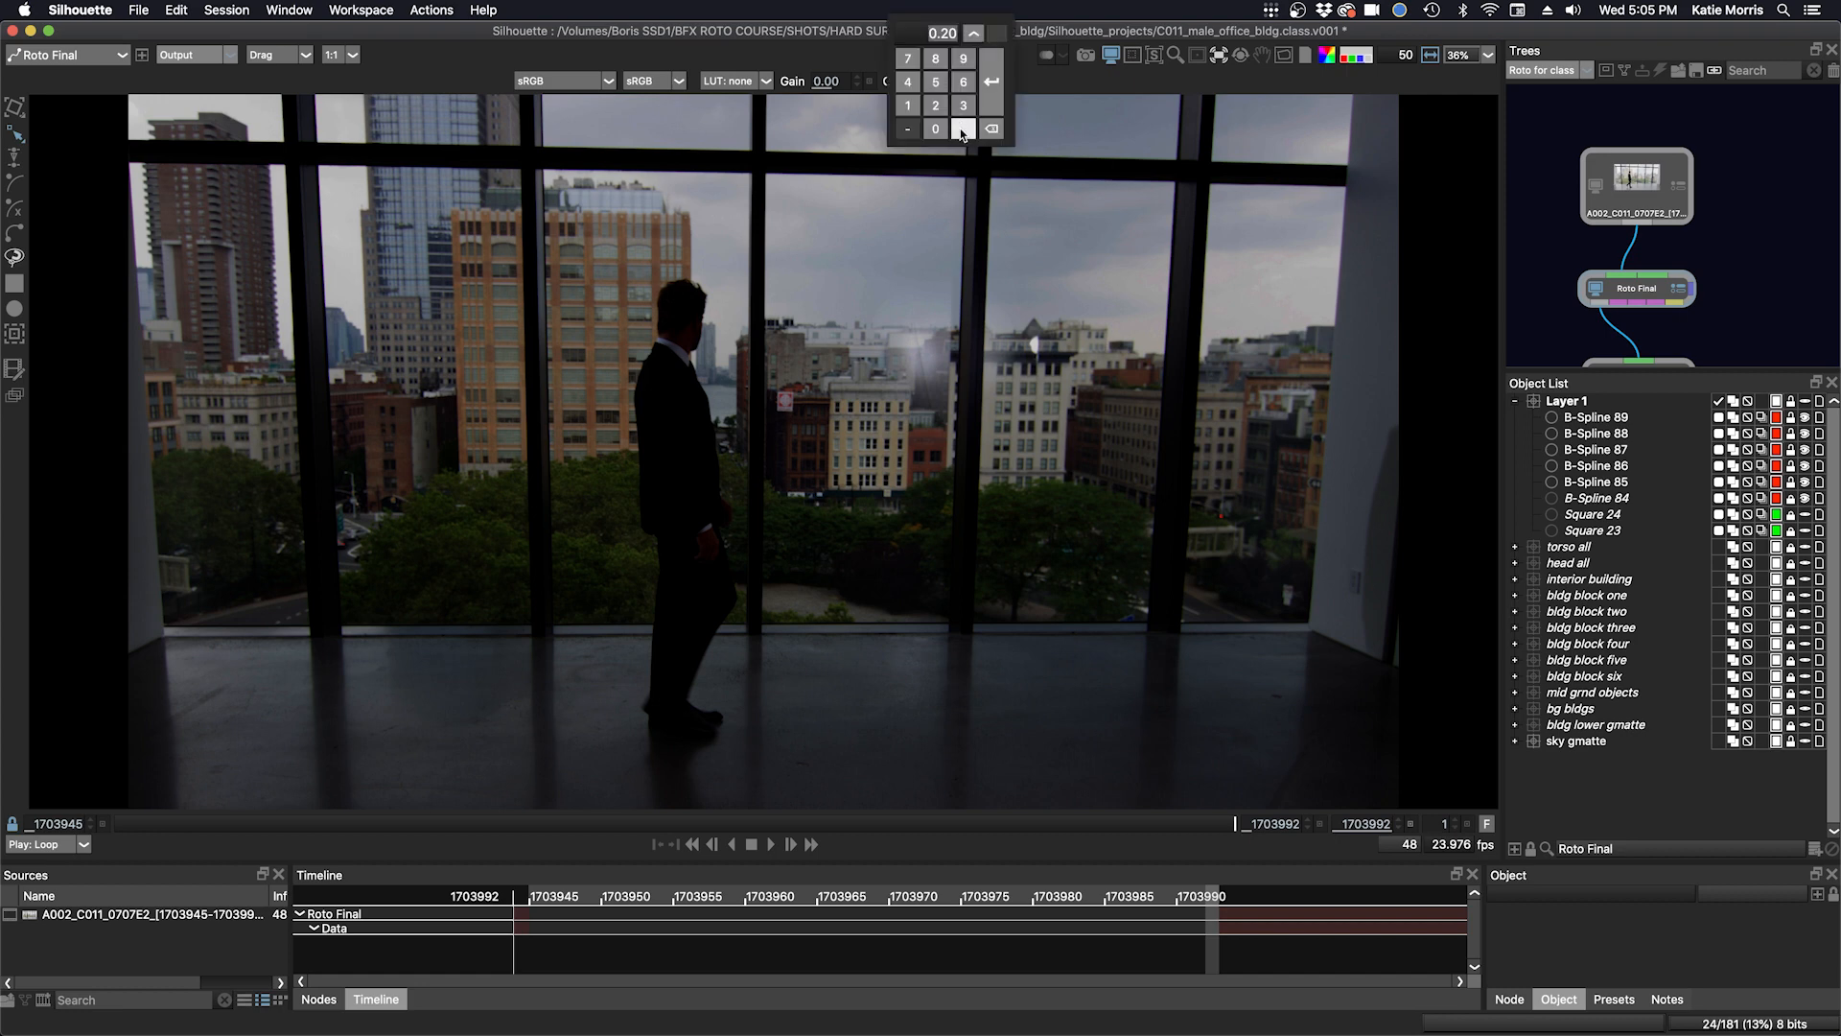
{"action": "left_click", "coordinate": [964, 128]}
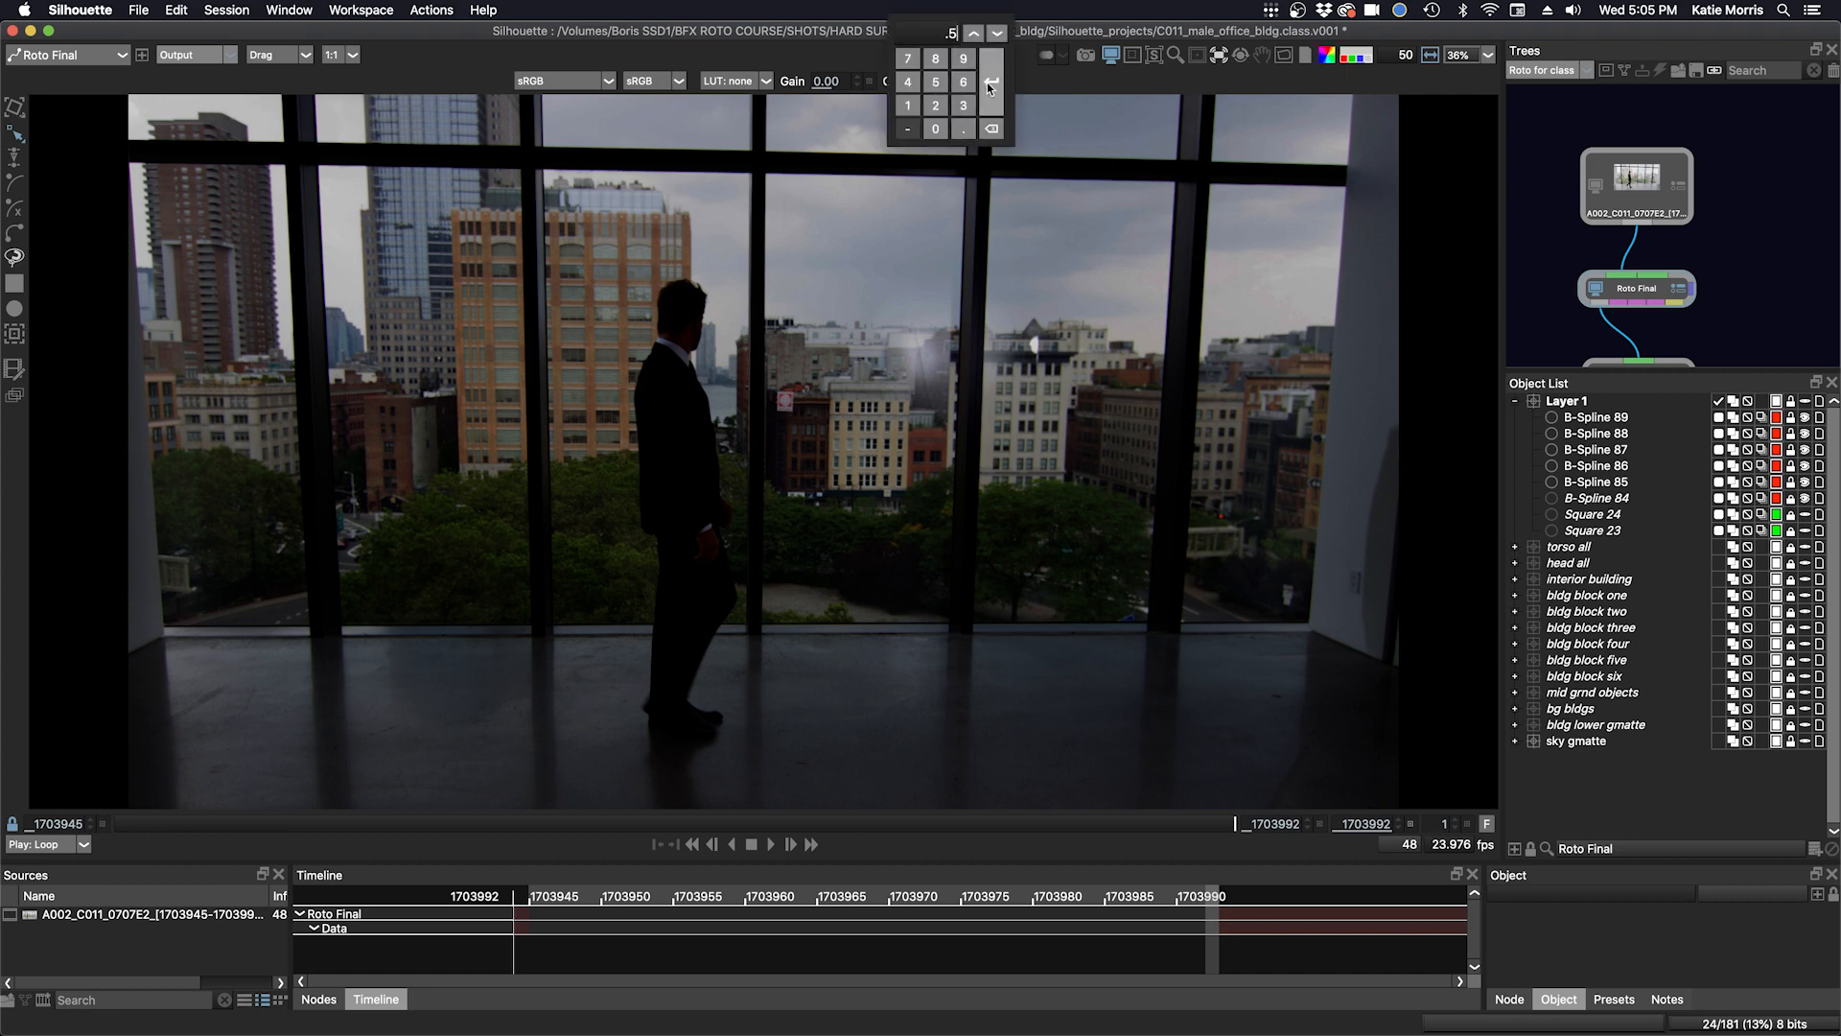
{"action": "left_click", "coordinate": [991, 87]}
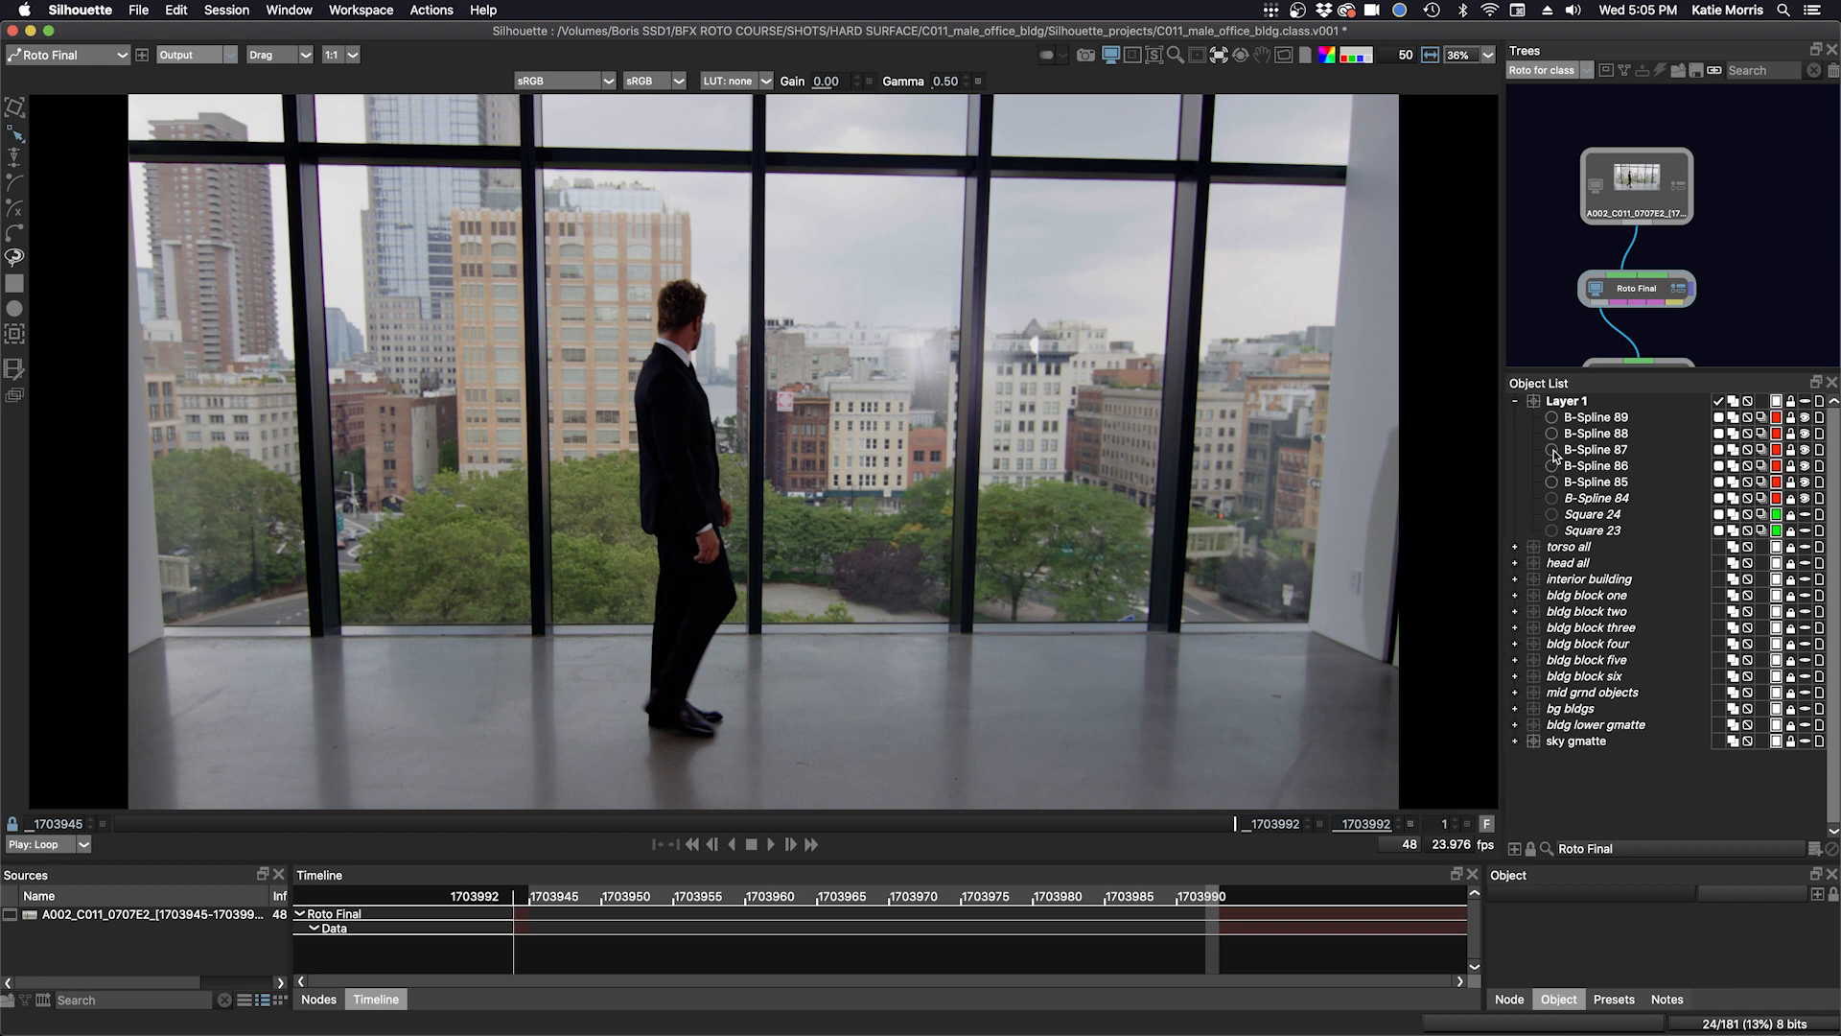
- Collapse Layer 1, make the torso all and head all layers visible, and inspect the man's combined matte in the alpha view
{"action": "left_click", "coordinate": [1514, 403]}
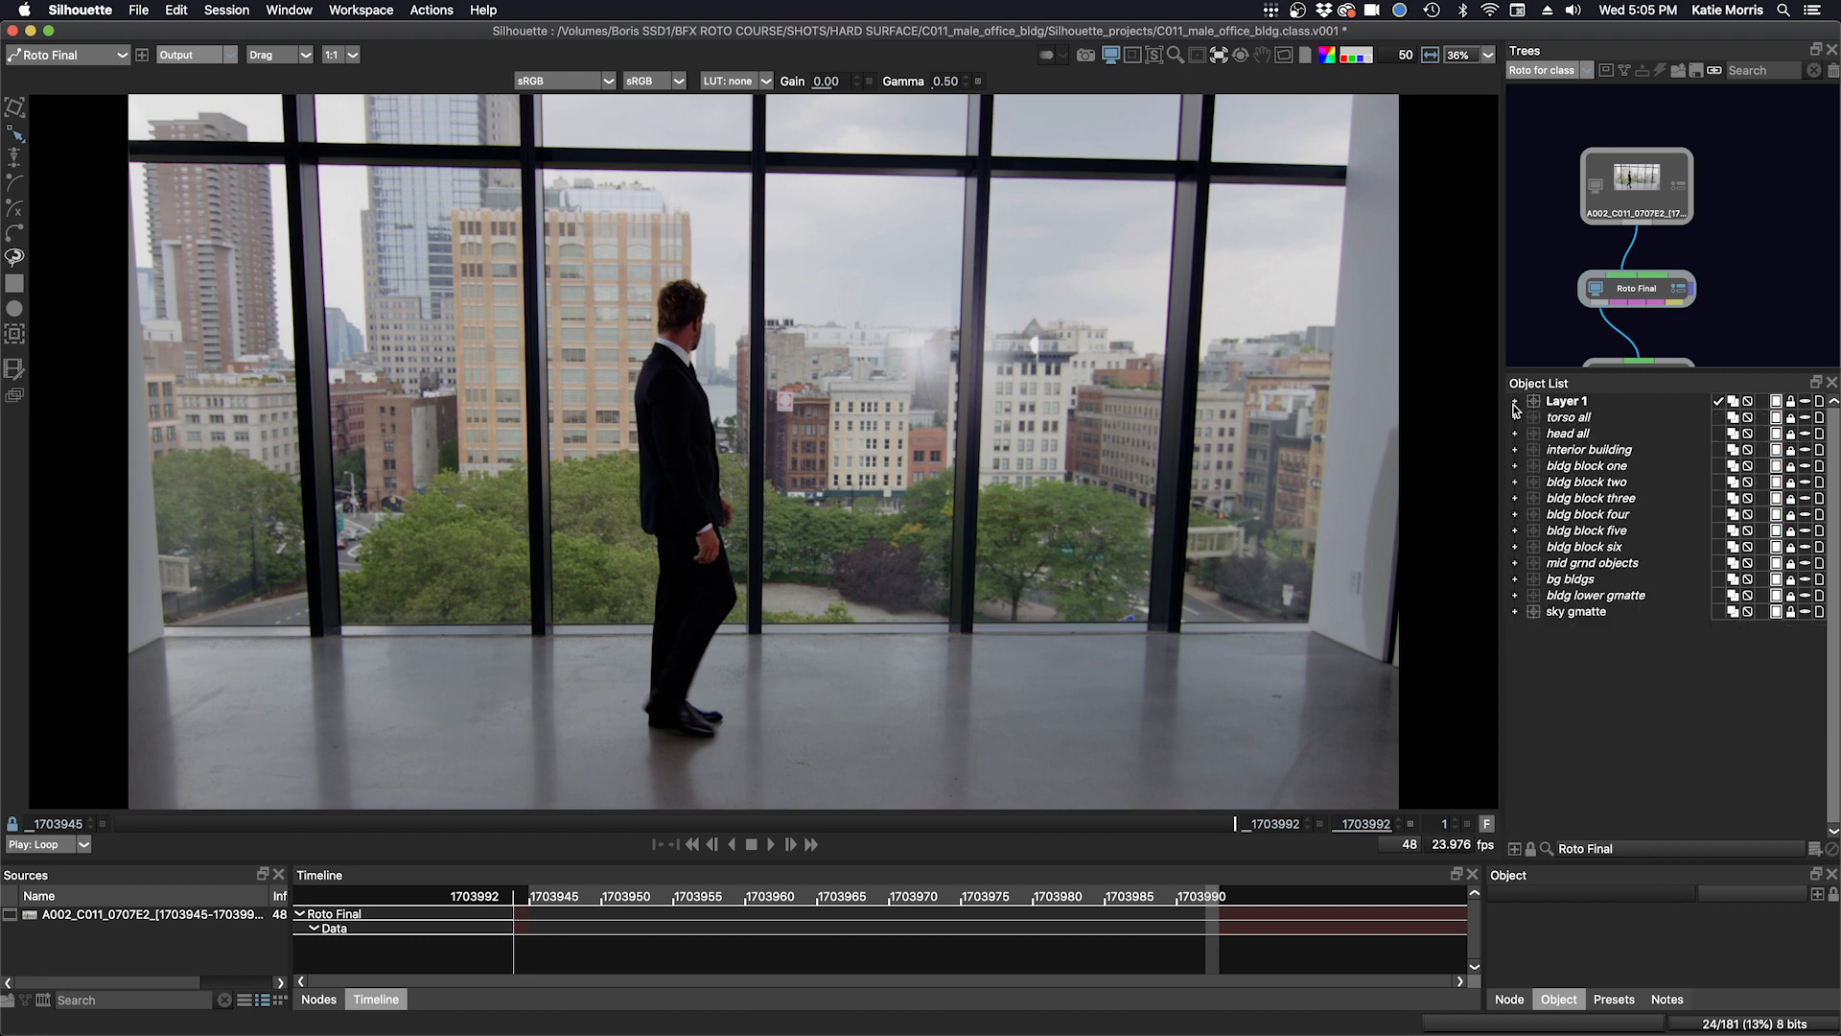
{"action": "left_click", "coordinate": [1807, 418]}
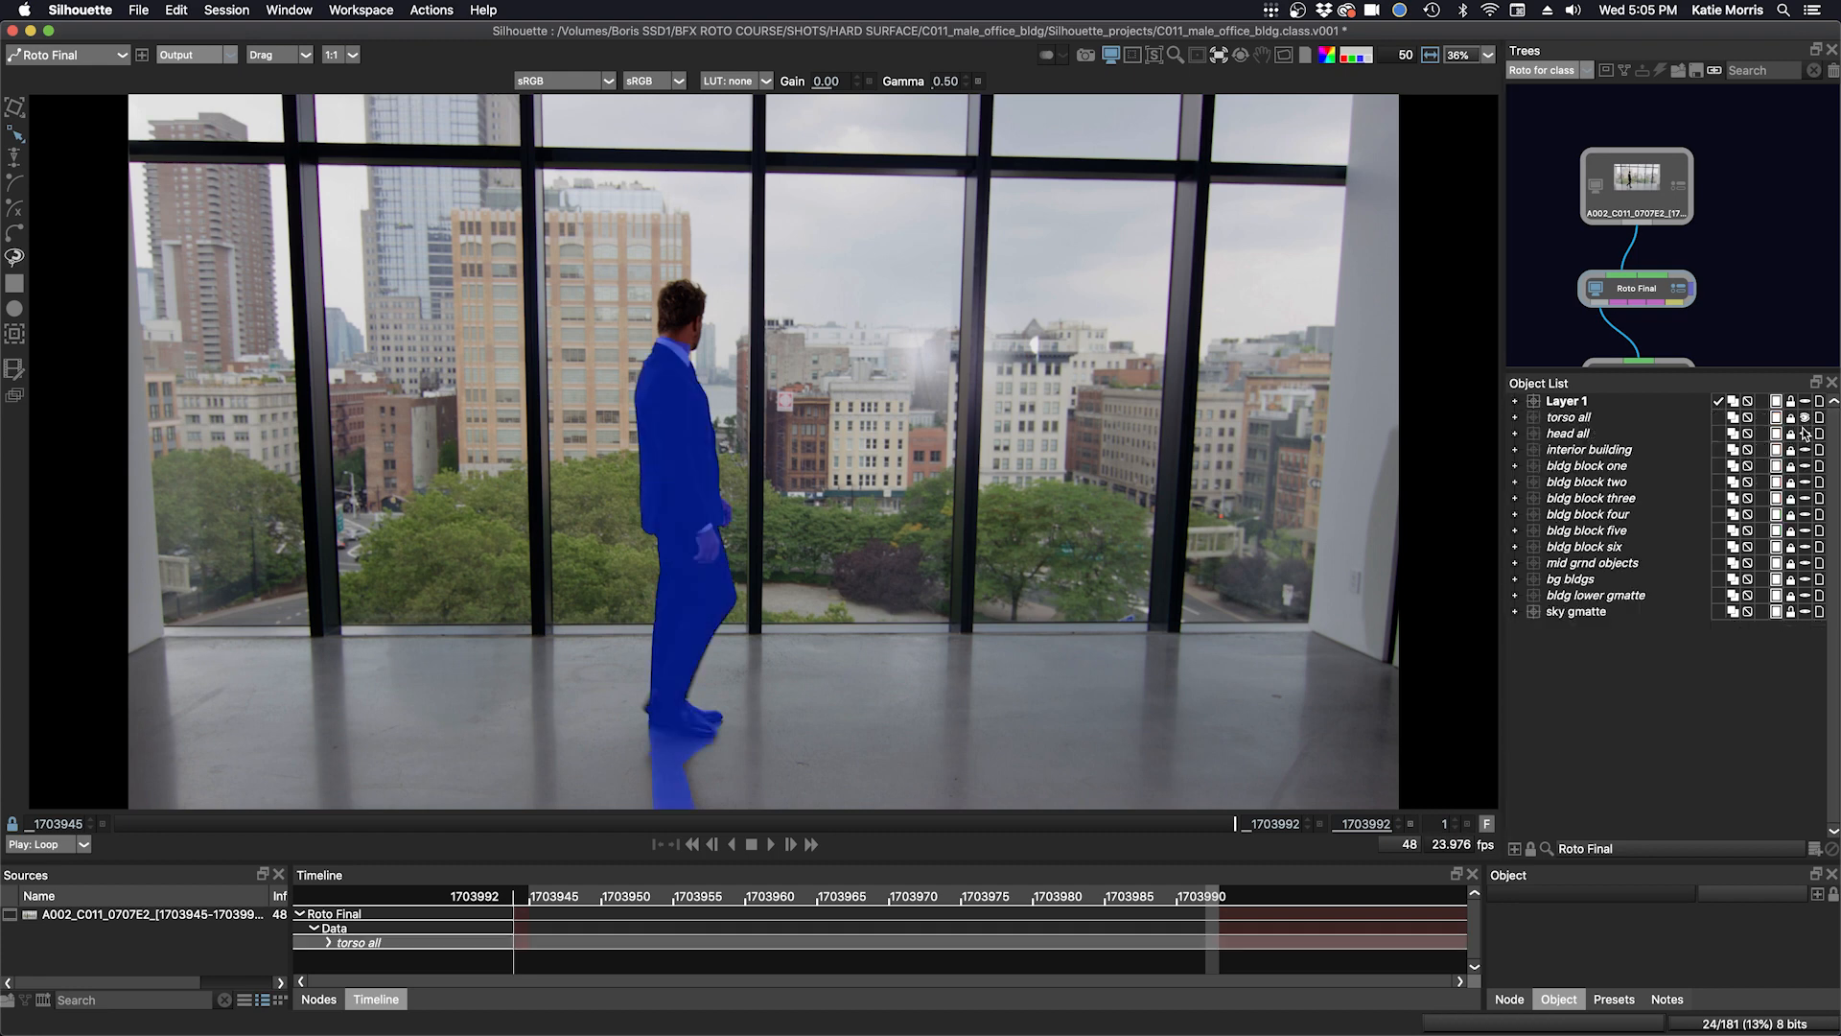
{"action": "left_click", "coordinate": [1806, 433]}
{"action": "key", "text": "a"}
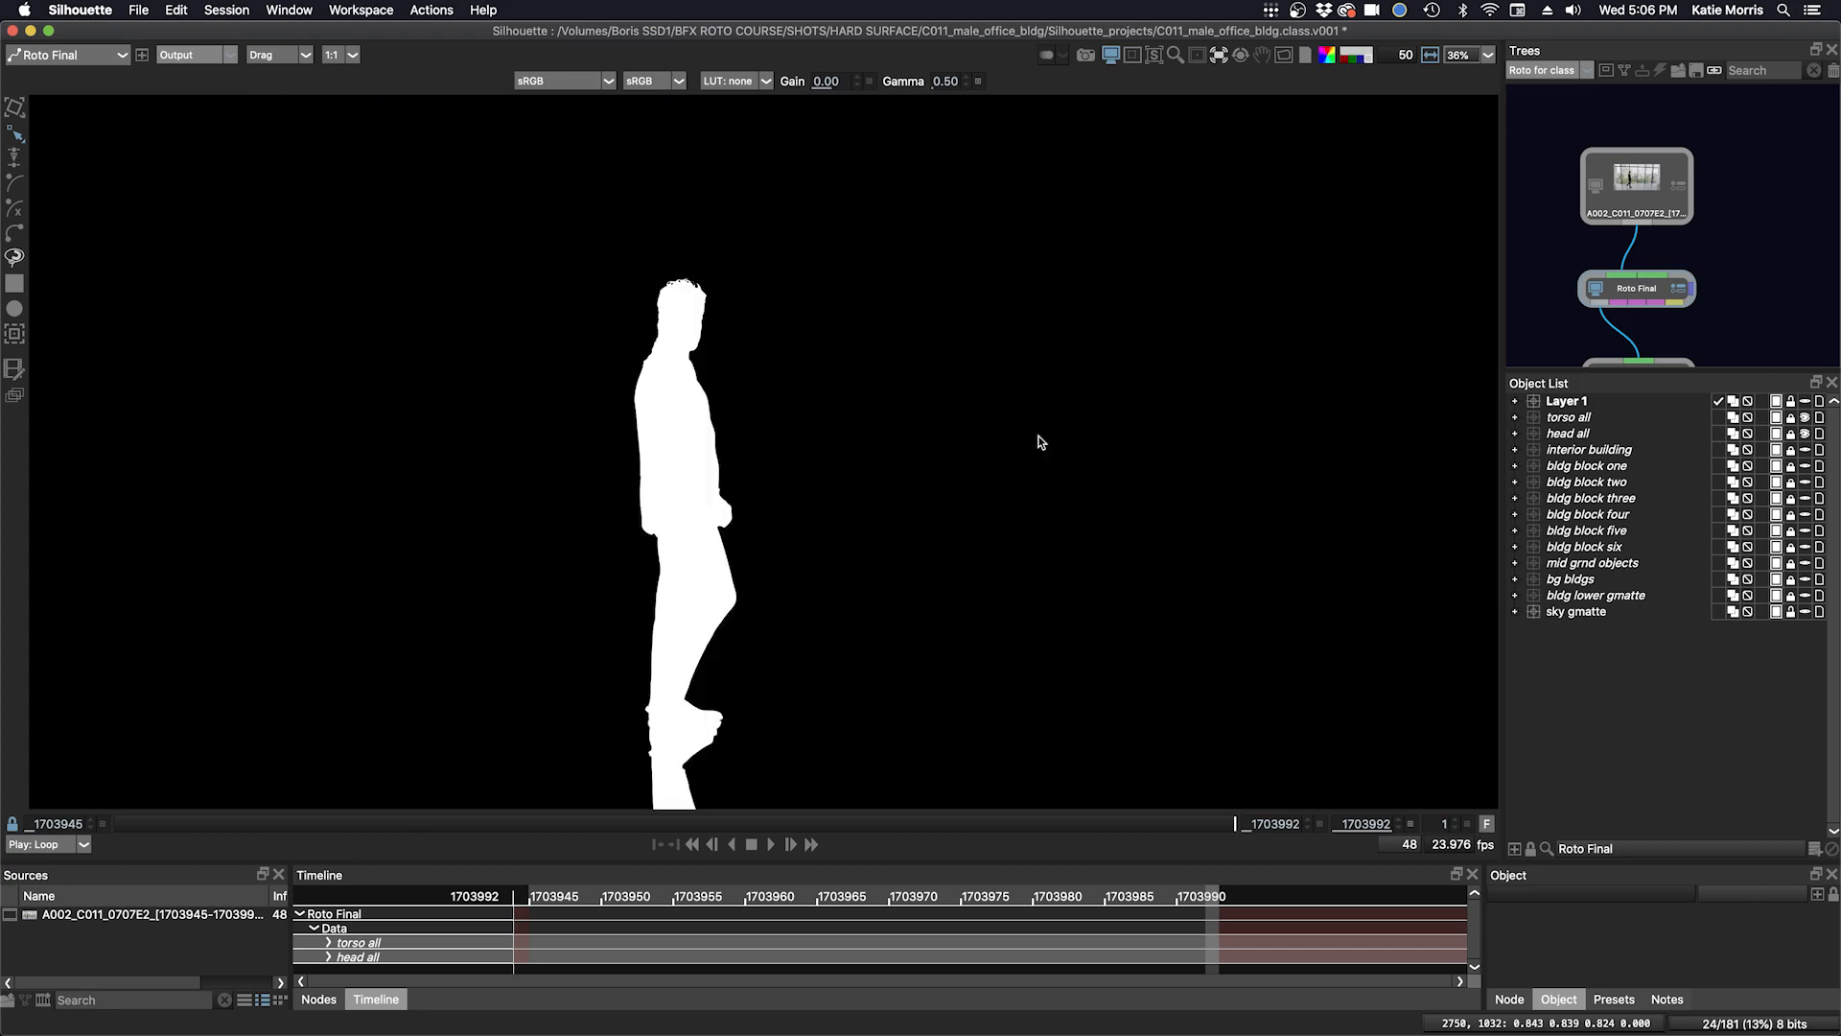
{"action": "key", "text": "a"}
- Make all layers from interior building down to sky gmatte visible and turn the spline overlays back on
{"action": "left_click", "coordinate": [1809, 450]}
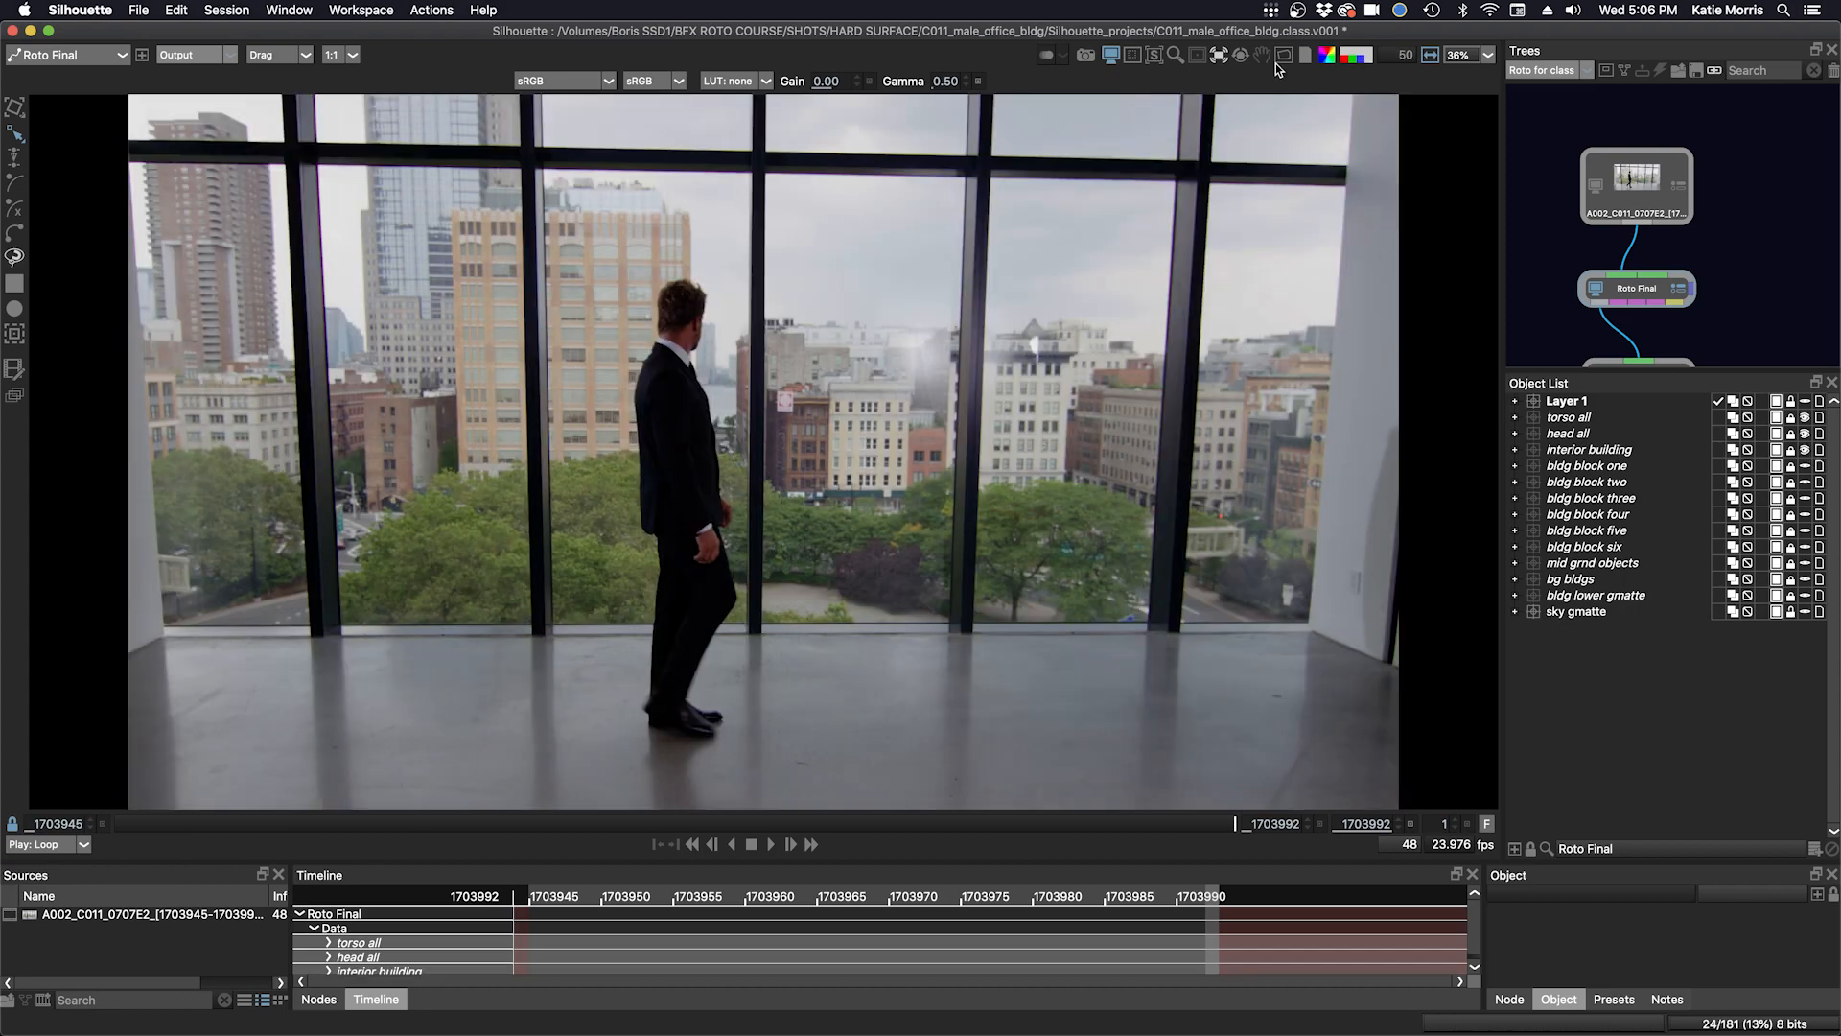
{"action": "key", "text": "o"}
{"action": "left_click_drag", "start_coordinate": [1805, 467], "coordinate": [1806, 616]}
{"action": "left_click_drag", "start_coordinate": [934, 317], "coordinate": [939, 370]}
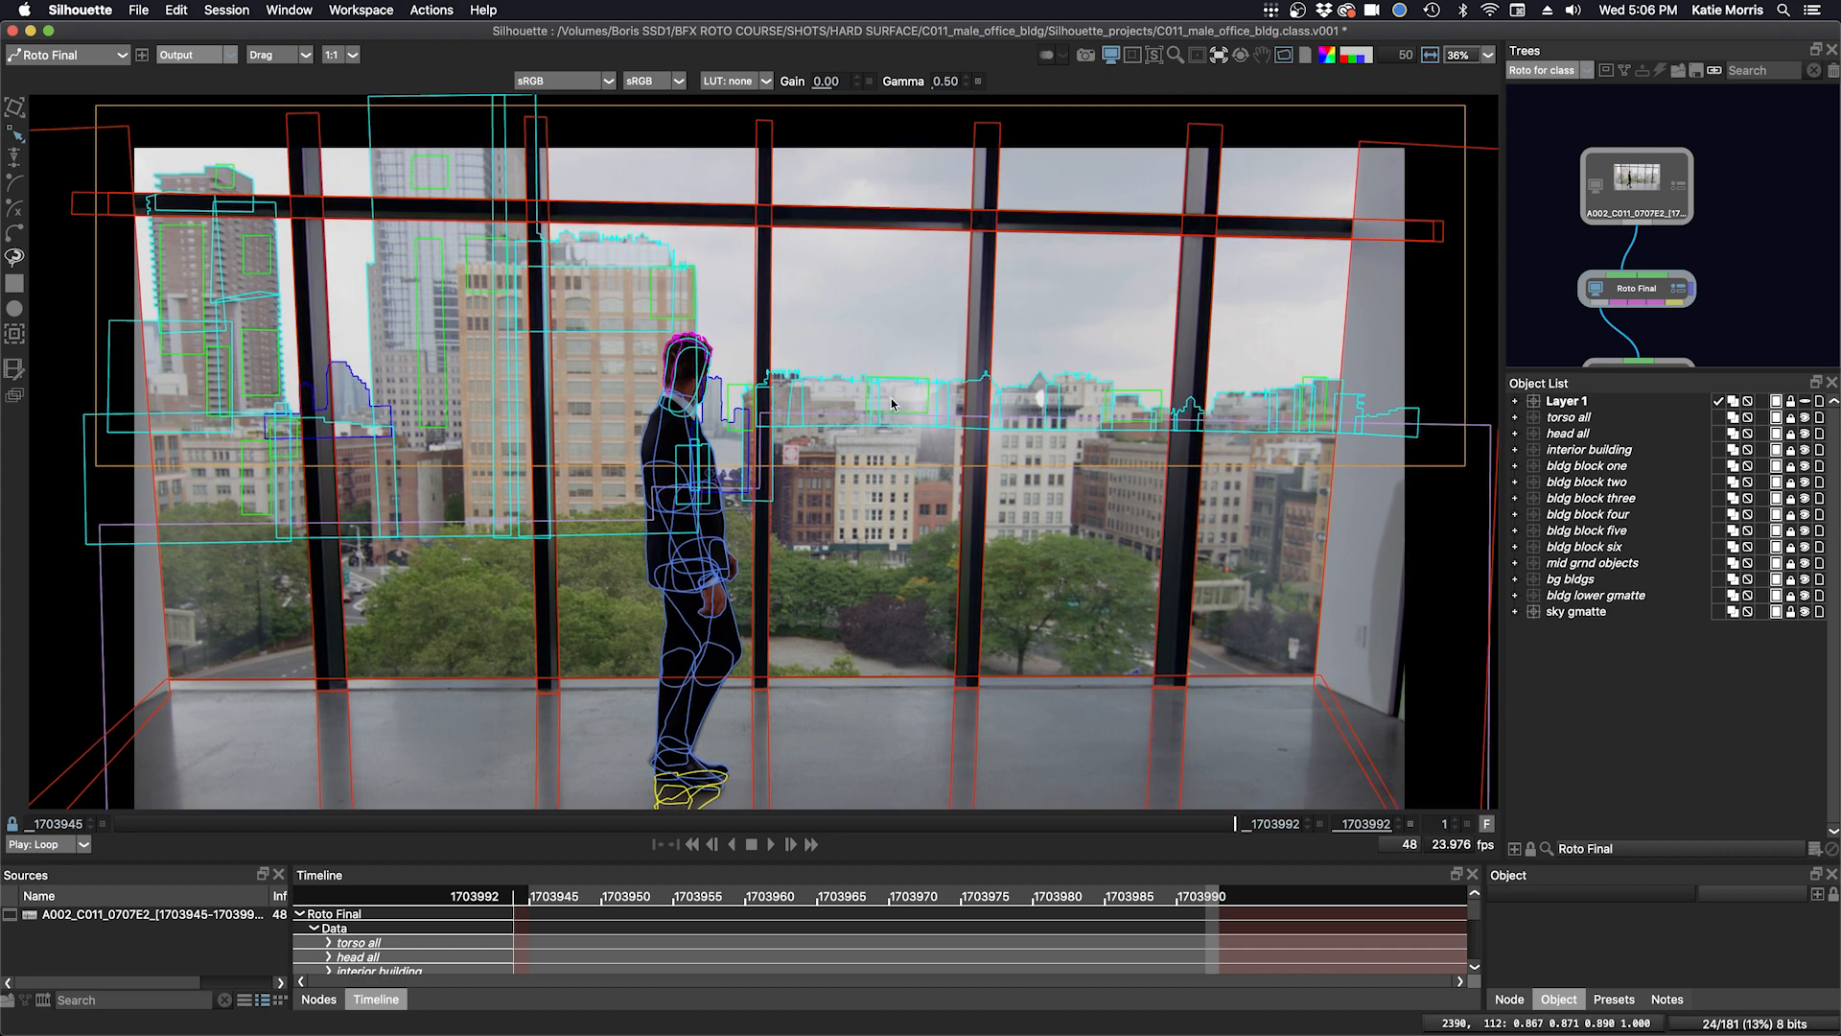
- Play the shot with all splines displayed, set the viewer gamma to 0.27, and scrub to frame 1703977
{"action": "left_click", "coordinate": [792, 845]}
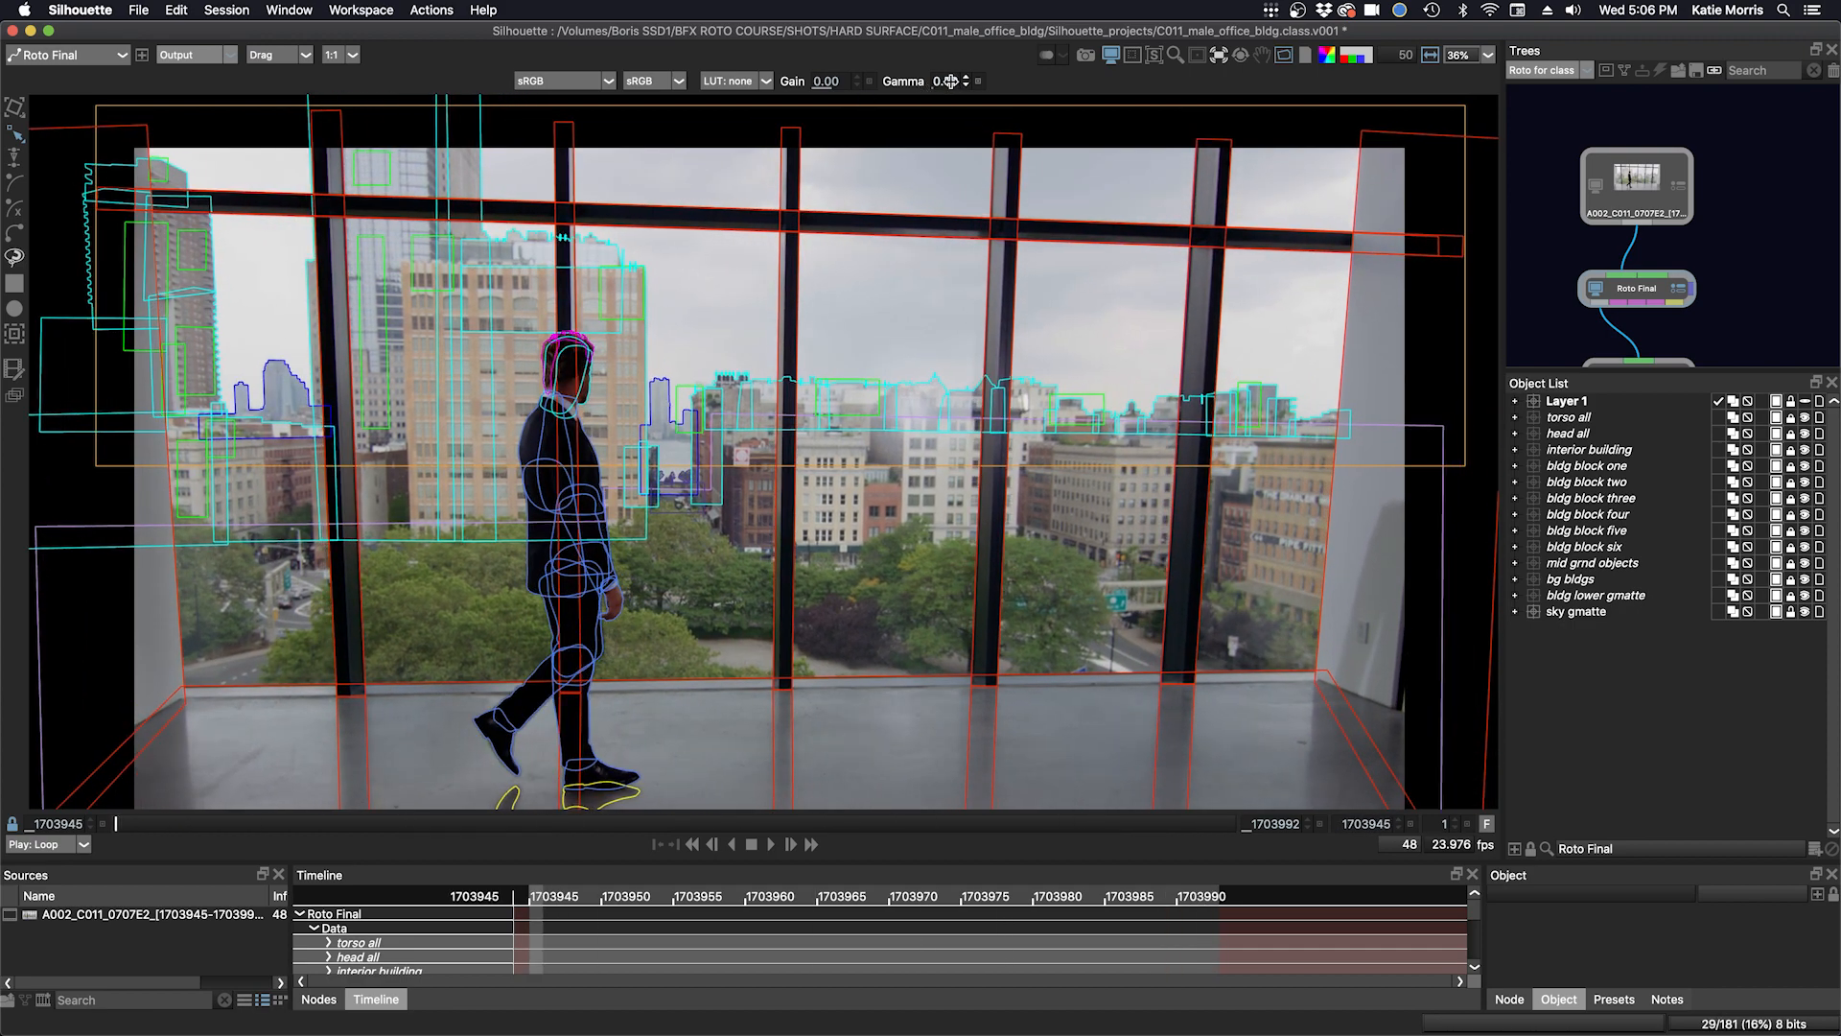
{"action": "left_click_drag", "start_coordinate": [946, 84], "coordinate": [943, 86]}
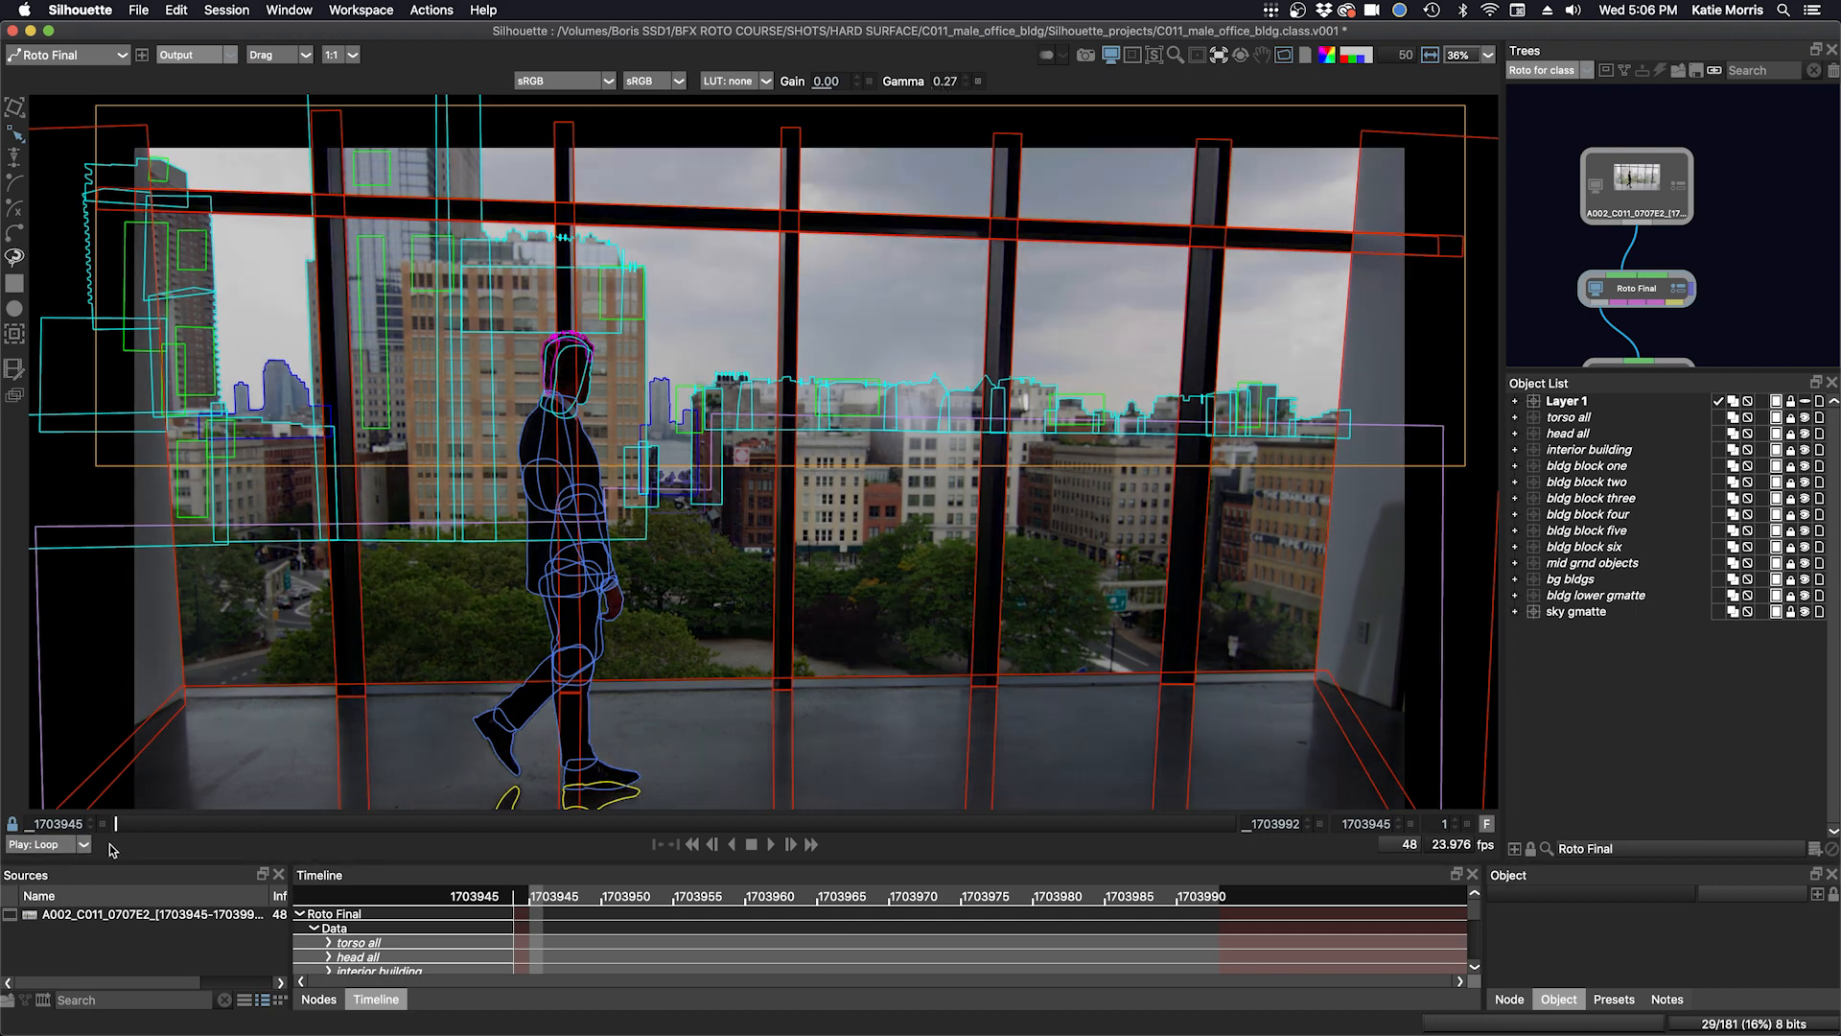
{"action": "left_click_drag", "start_coordinate": [121, 821], "coordinate": [878, 821]}
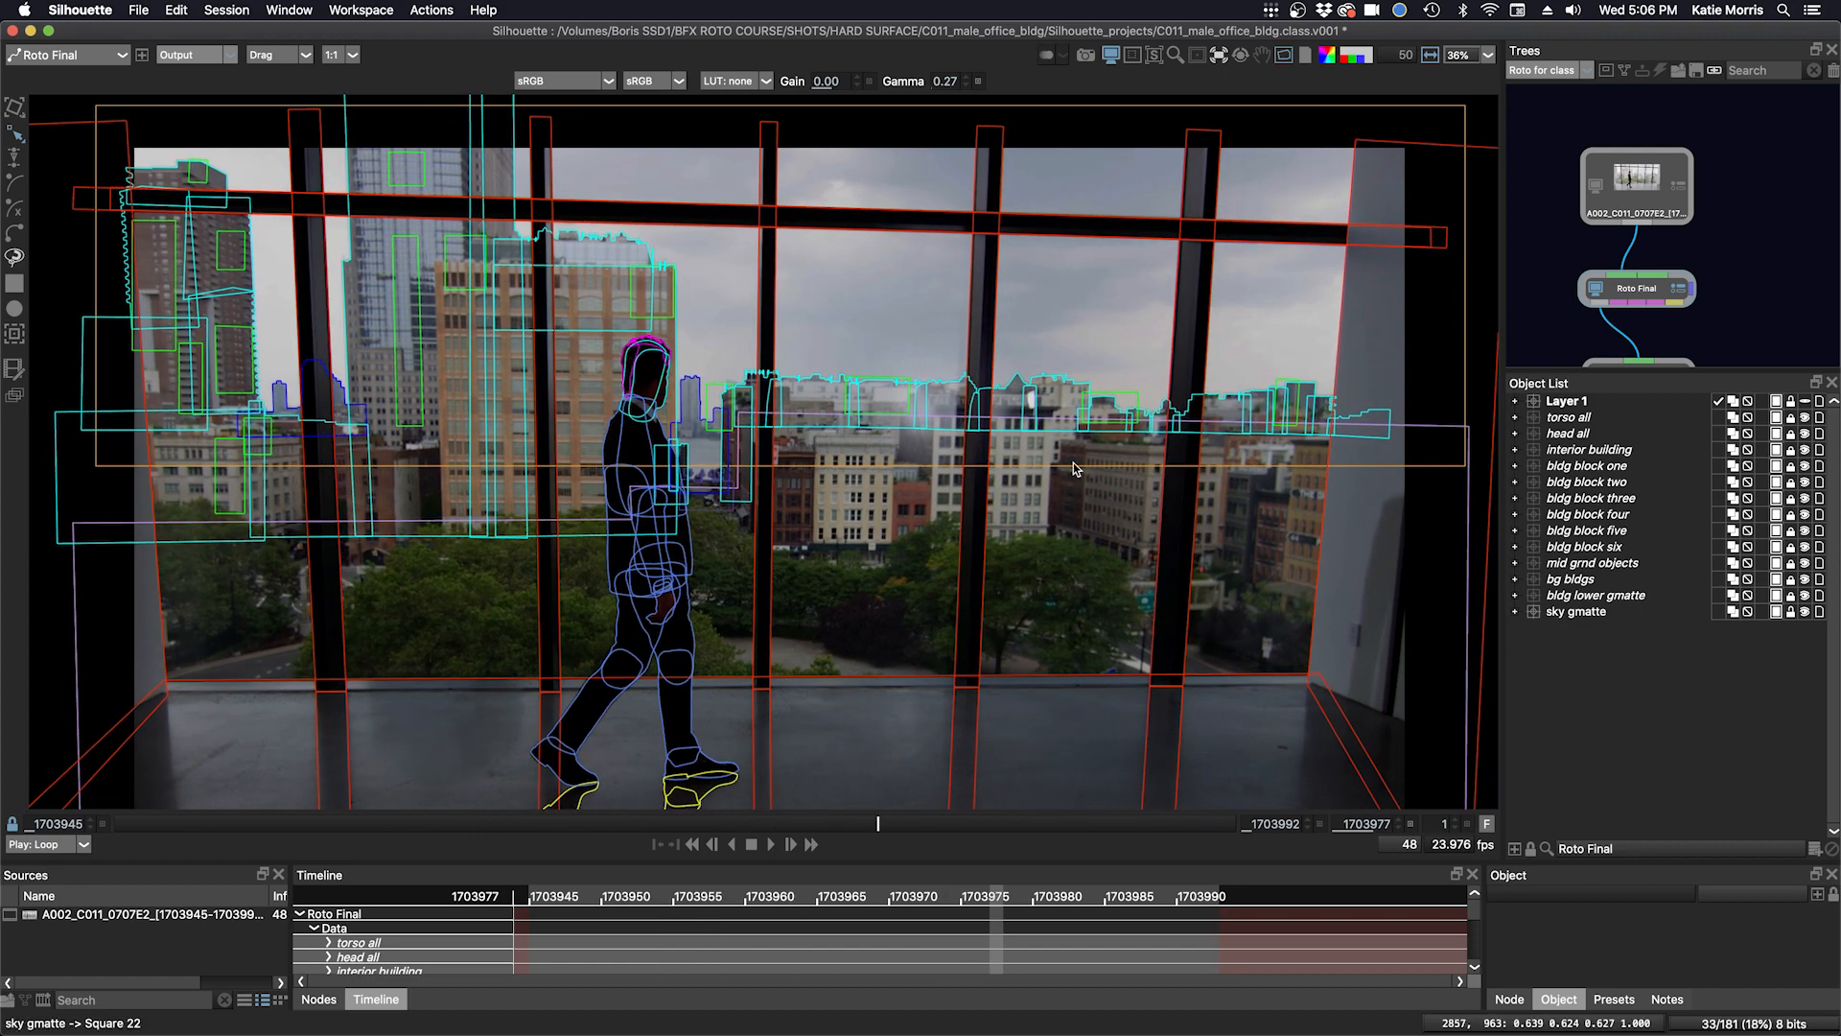
- Examine the splines around the tall brick tower, the glass high-rise and the orange brick building at frame 1703977
{"action": "scroll", "coordinate": [1072, 462], "scroll_direction": "up", "scroll_amount": 2}
{"action": "scroll", "coordinate": [1072, 462], "scroll_direction": "up", "scroll_amount": 2}
{"action": "left_click_drag", "start_coordinate": [442, 386], "coordinate": [919, 418]}
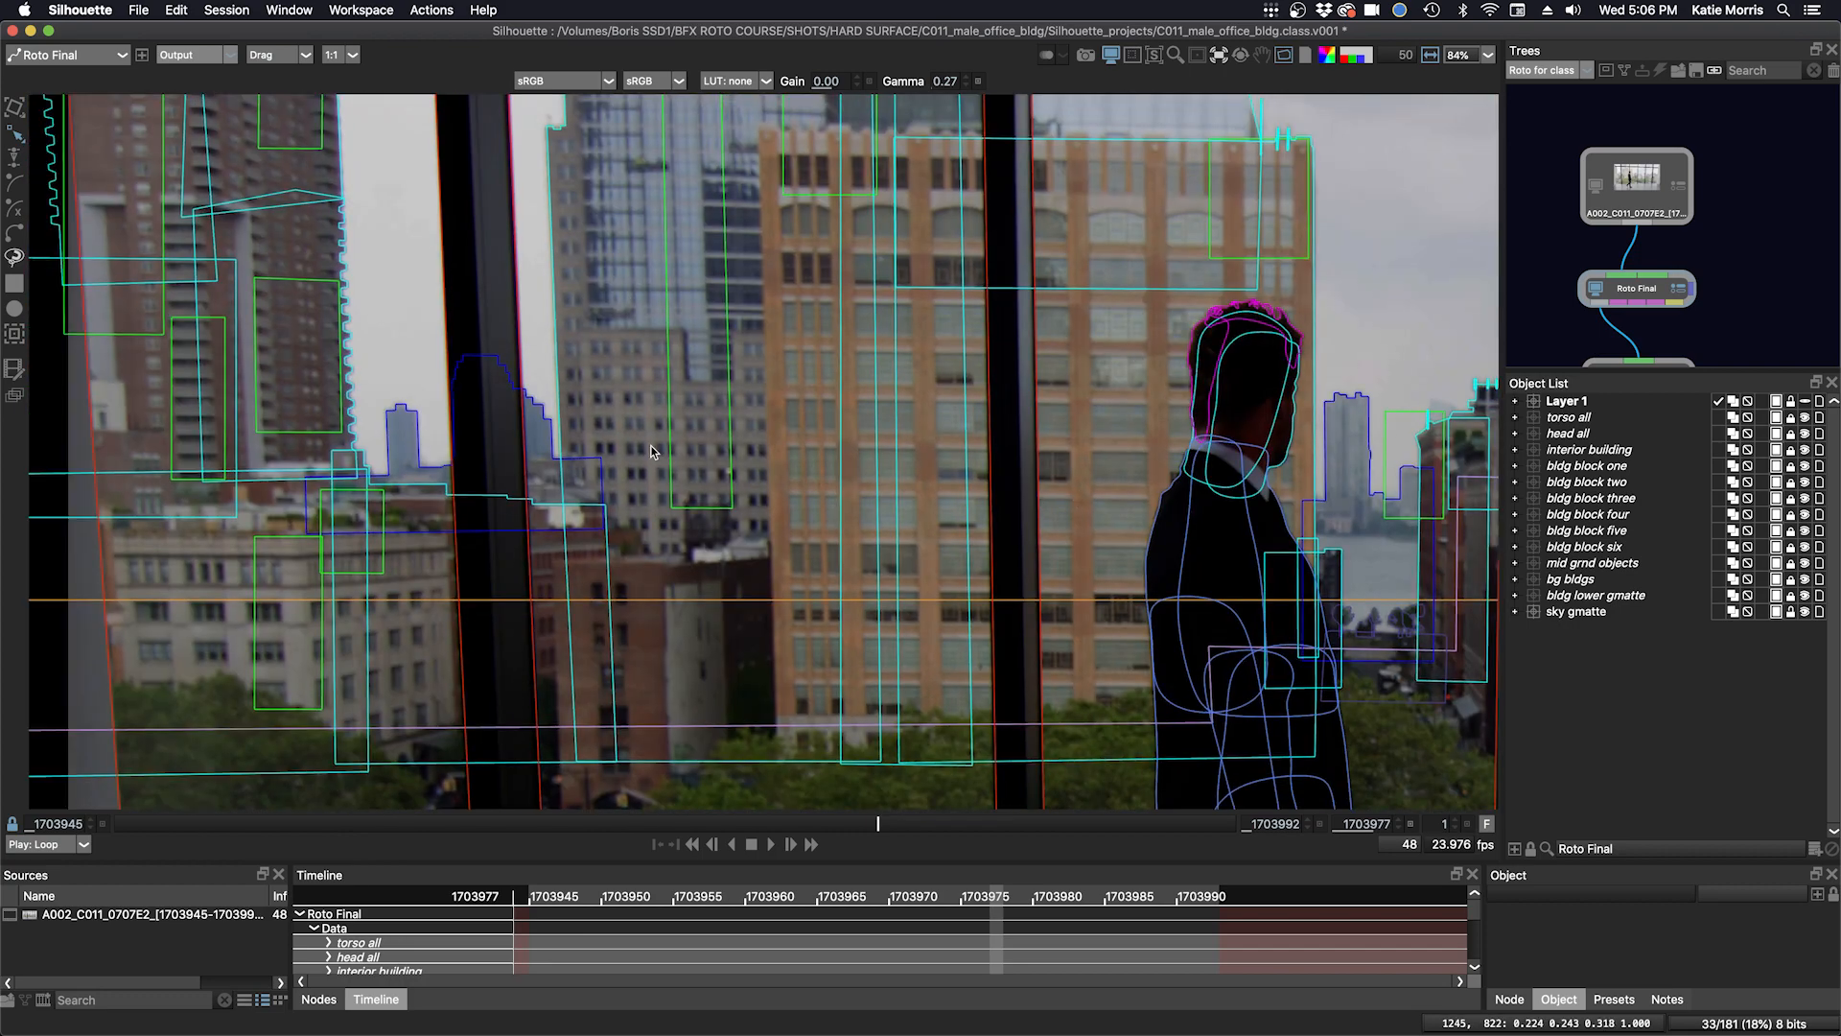
{"action": "left_click_drag", "start_coordinate": [503, 430], "coordinate": [617, 498]}
{"action": "left_click_drag", "start_coordinate": [385, 146], "coordinate": [363, 270]}
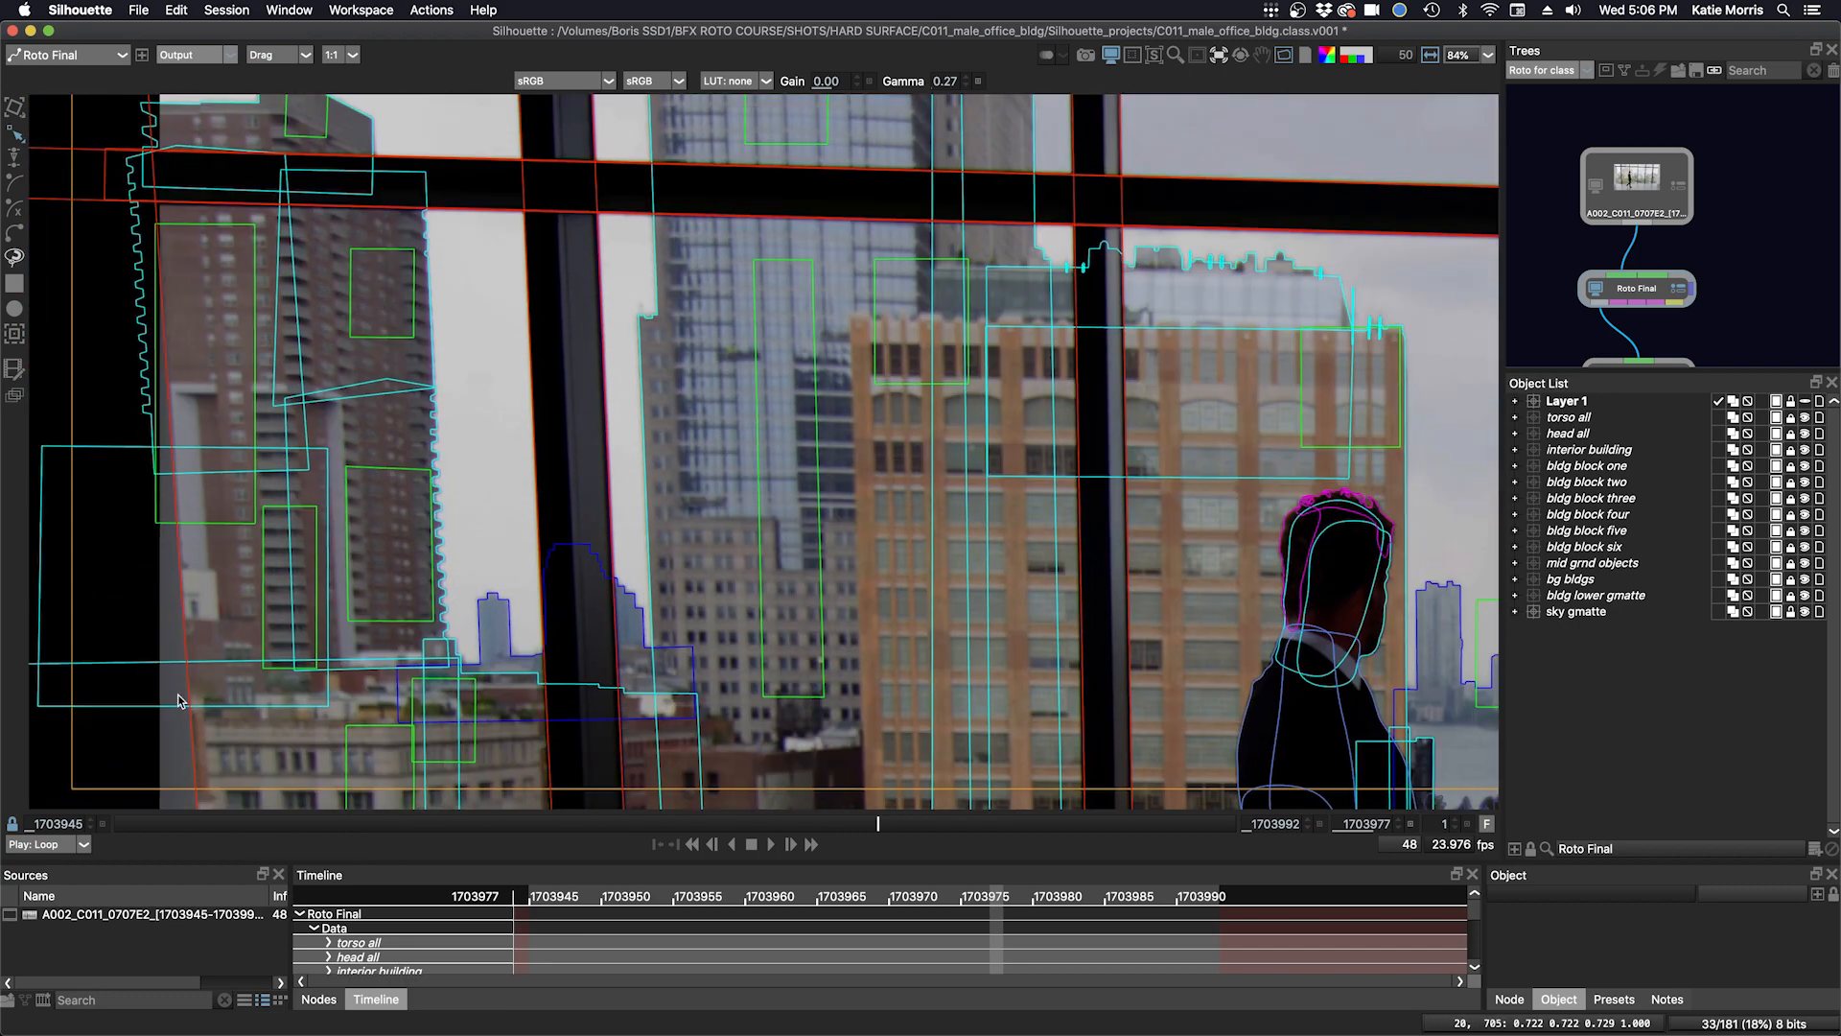
{"action": "left_click_drag", "start_coordinate": [385, 552], "coordinate": [385, 389]}
{"action": "scroll", "coordinate": [506, 560], "scroll_direction": "down", "scroll_amount": 2}
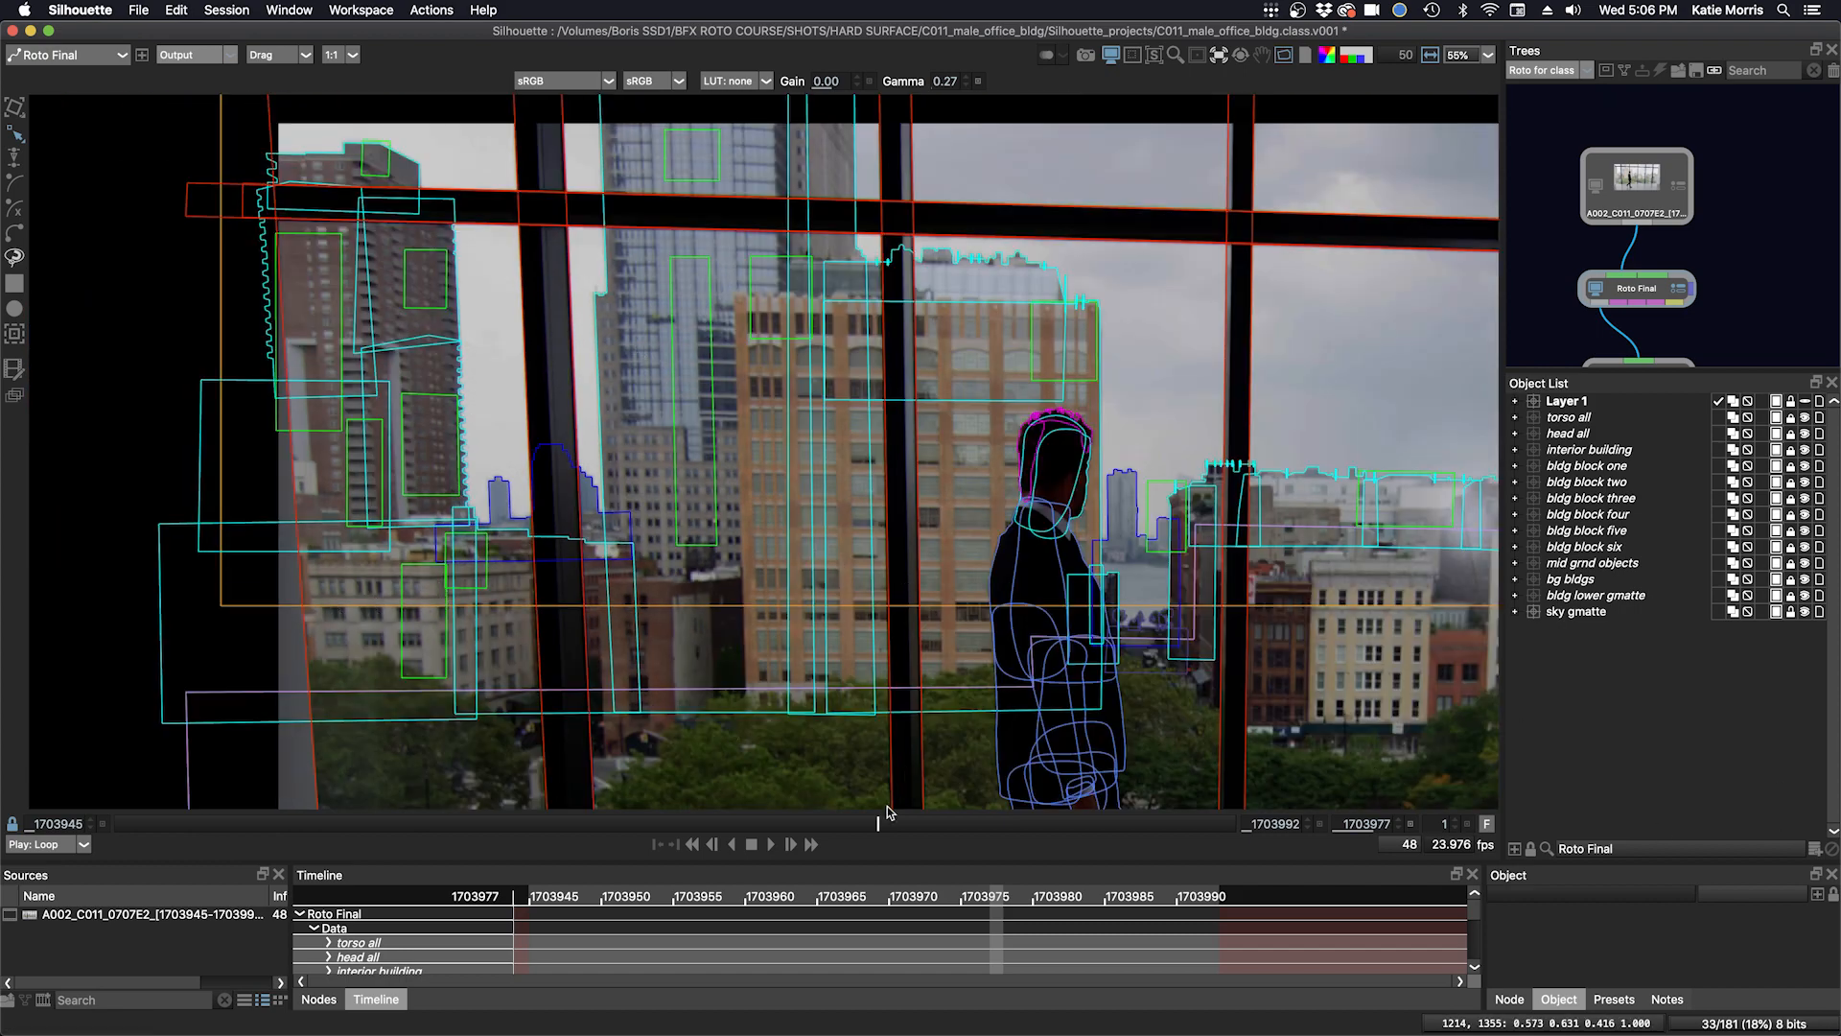
- Scrub back to frame 1703949 and examine the splines on the mid-ground objects and distant background buildings
{"action": "left_click_drag", "start_coordinate": [886, 826], "coordinate": [207, 827]}
{"action": "left_click_drag", "start_coordinate": [970, 632], "coordinate": [851, 471]}
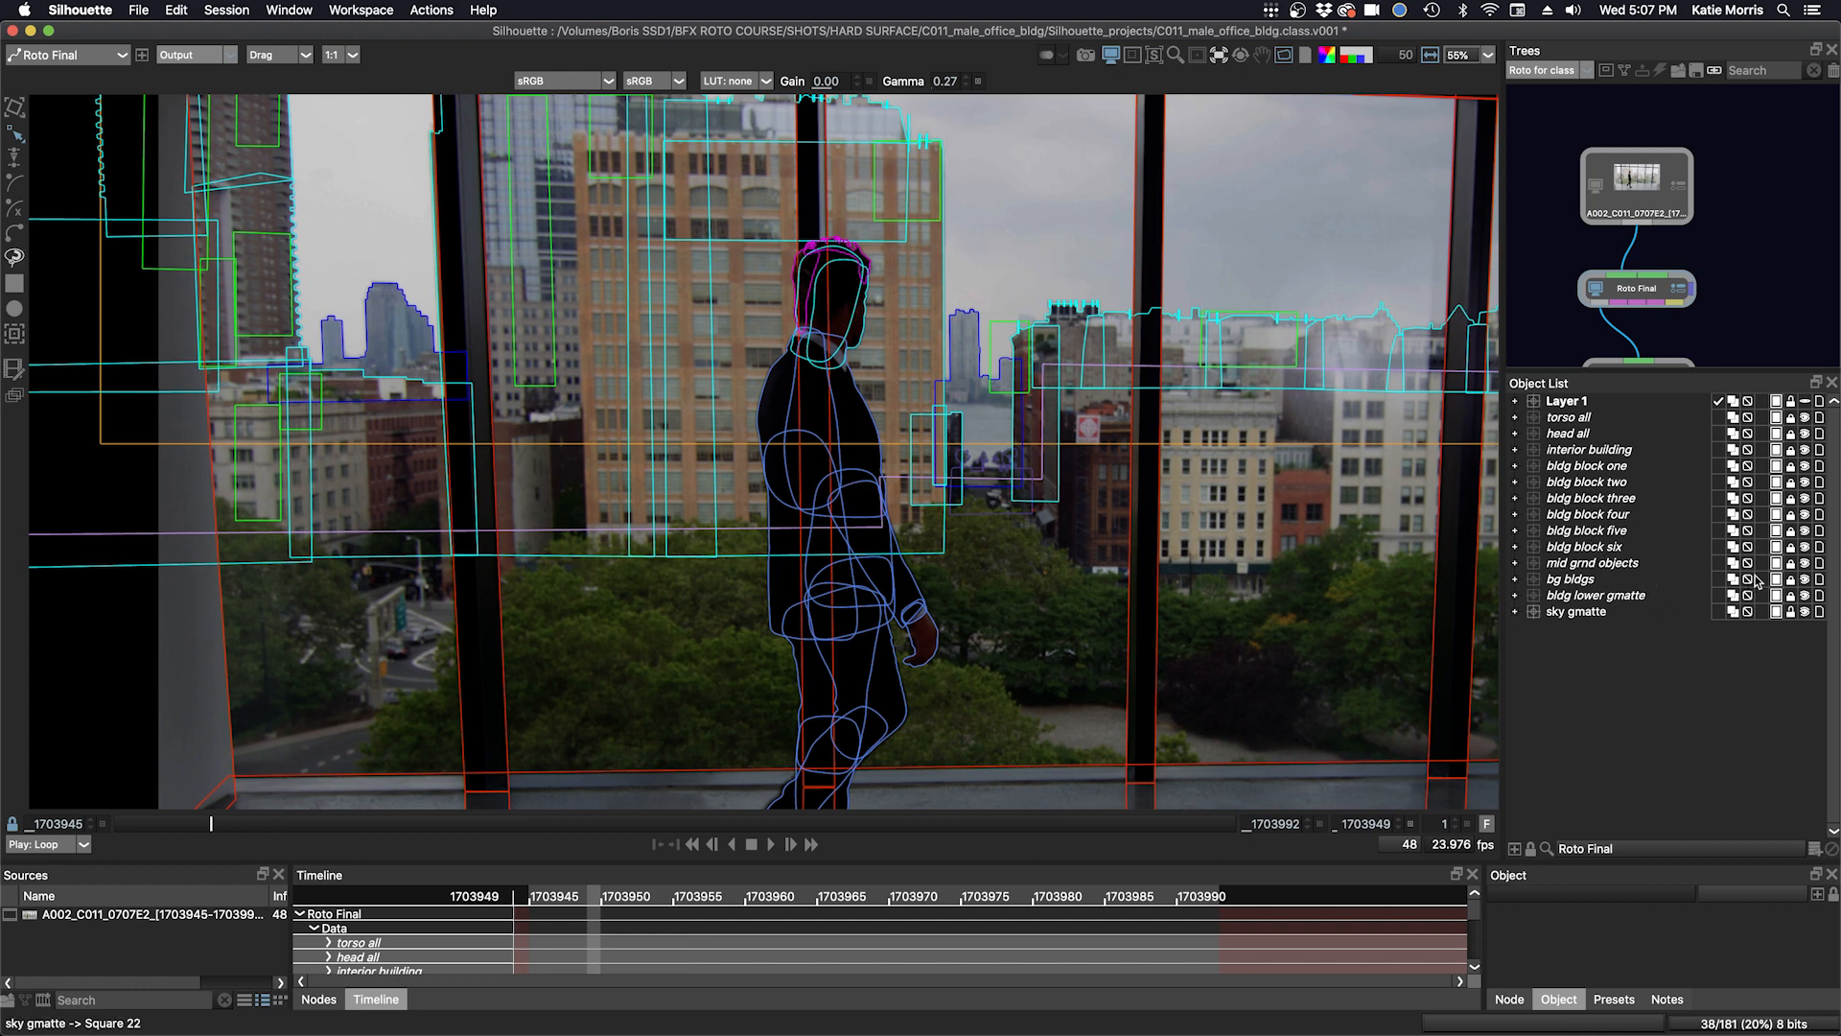
{"action": "left_click", "coordinate": [1804, 564]}
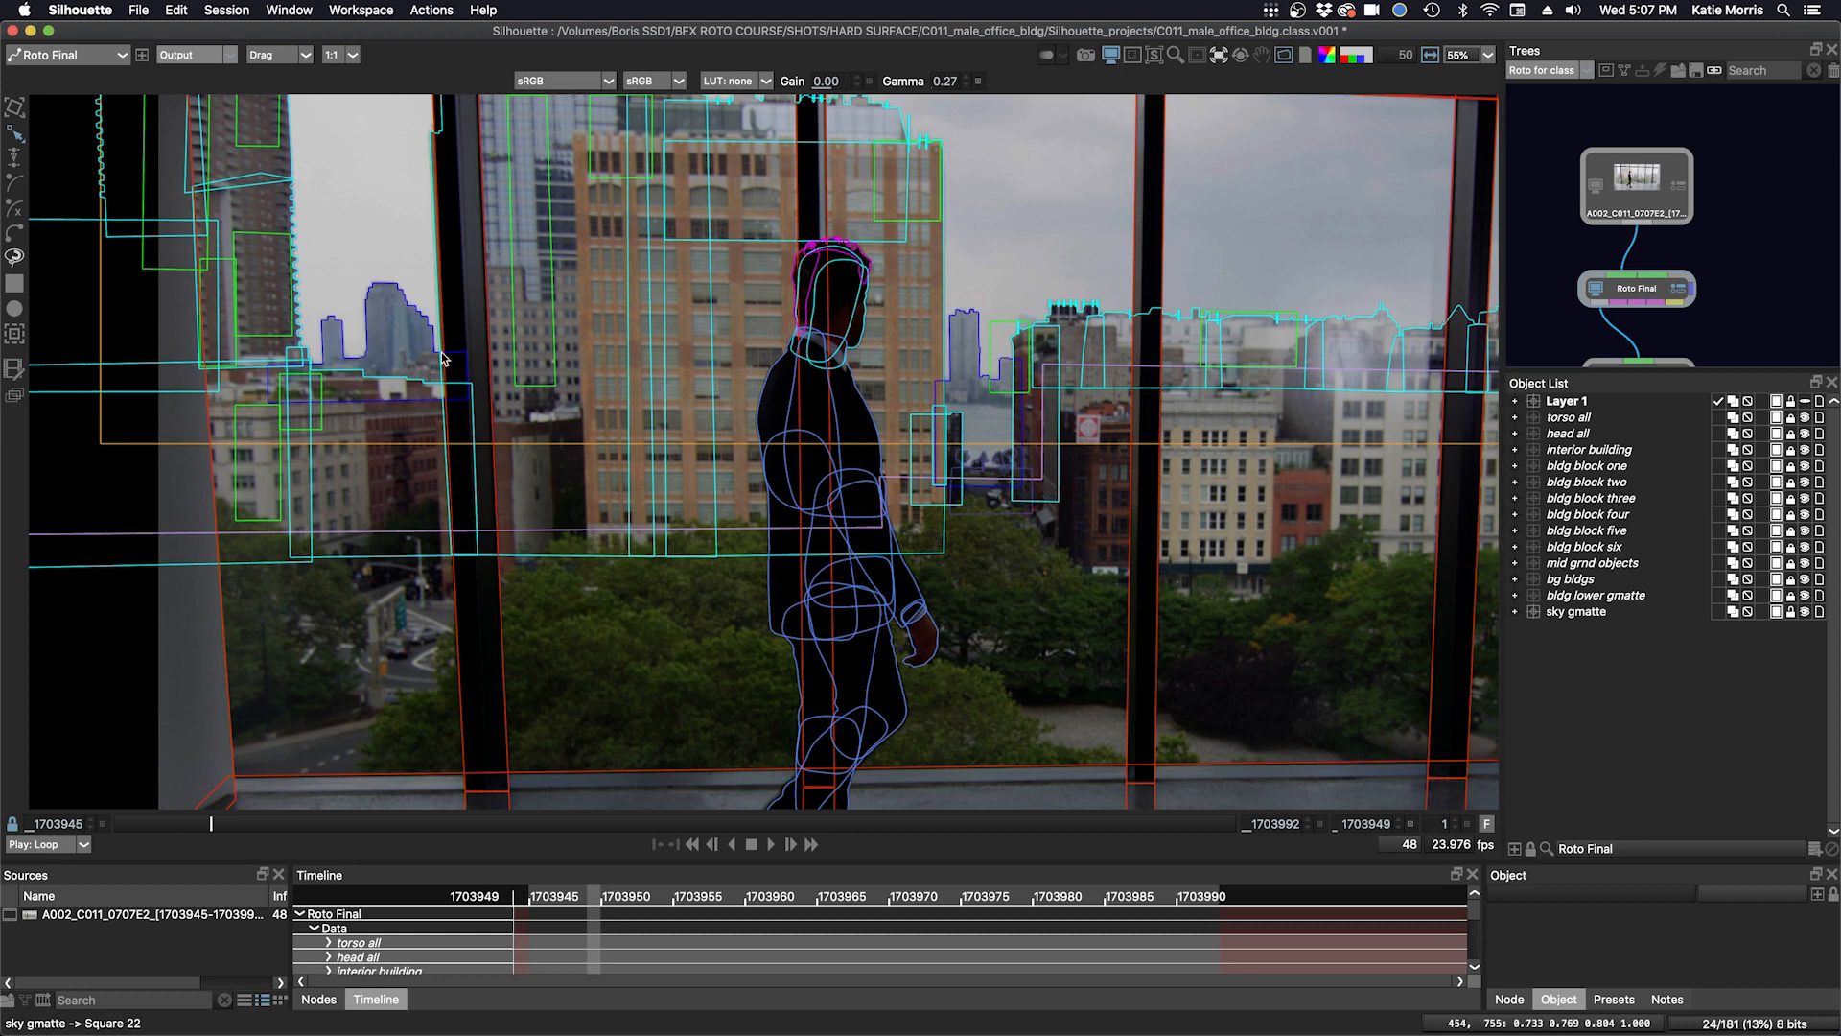
{"action": "left_click_drag", "start_coordinate": [820, 406], "coordinate": [727, 370]}
{"action": "scroll", "coordinate": [943, 483], "scroll_direction": "down", "scroll_amount": 4}
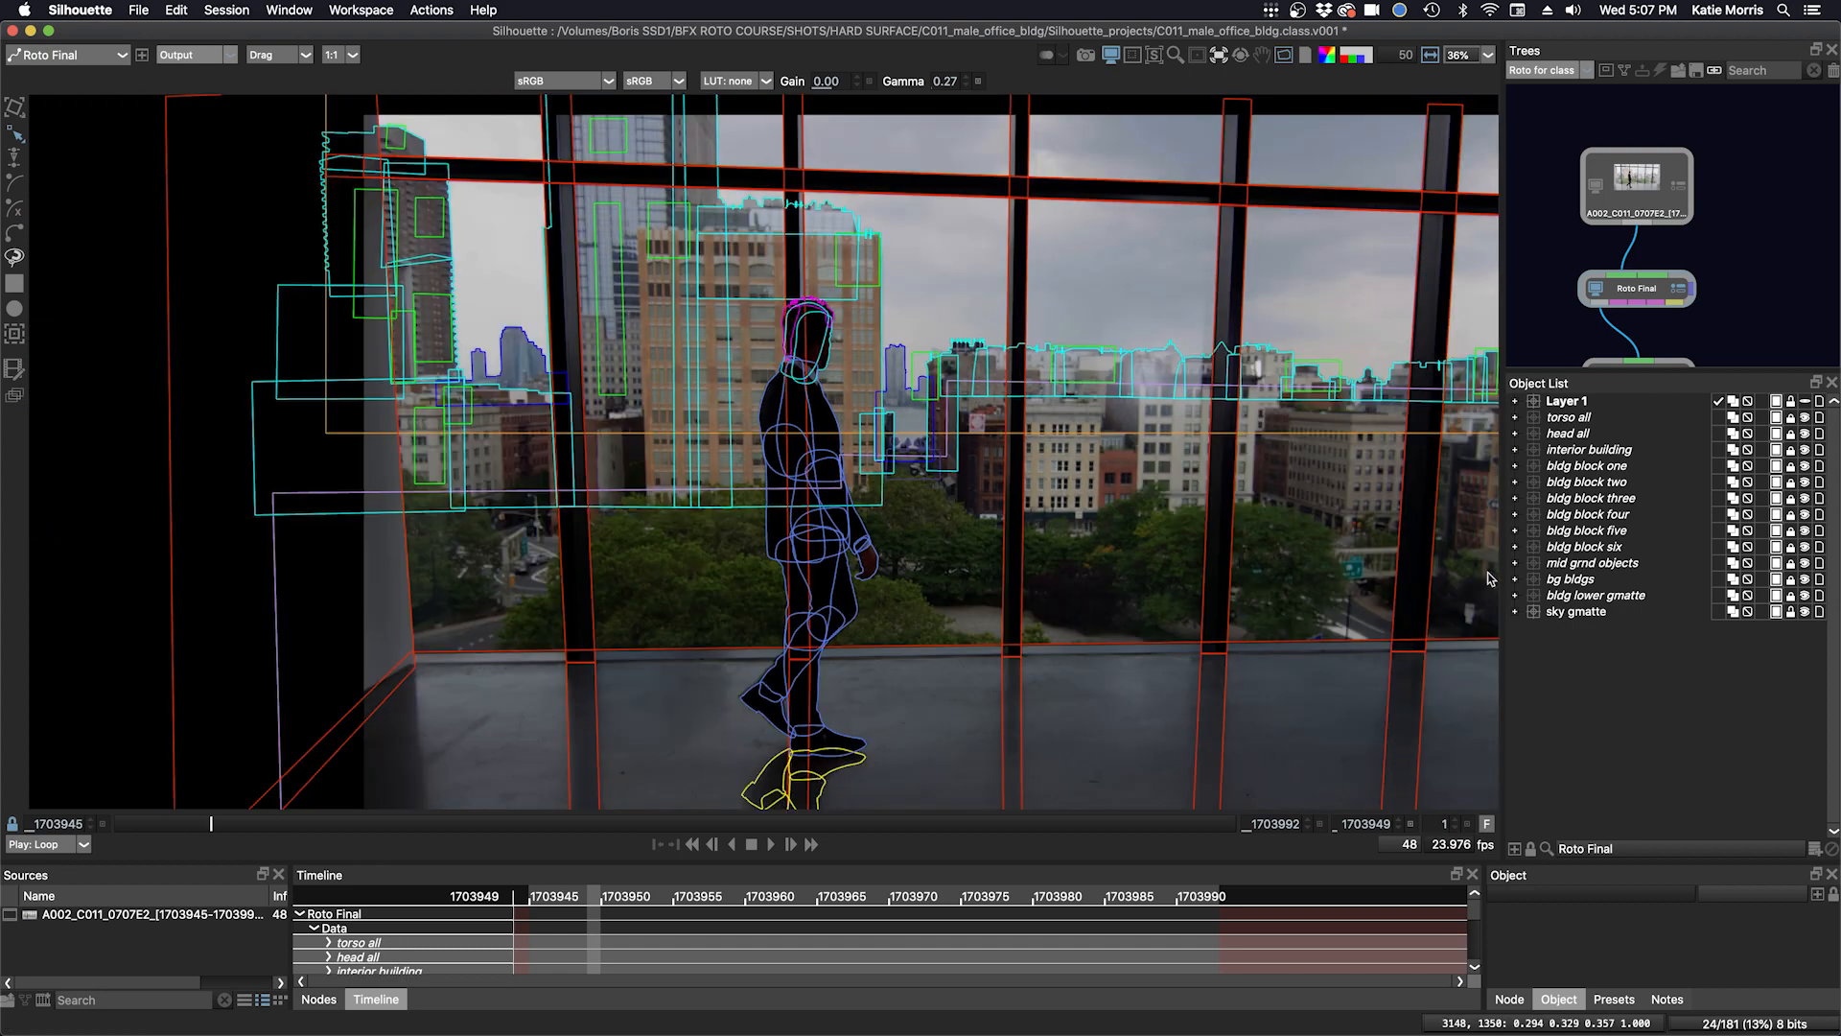
- Toggle the visibility of the bldg lower gmatte and sky gmatte layers off and back on to examine what each covers
{"action": "left_click_drag", "start_coordinate": [1132, 488], "coordinate": [1009, 439]}
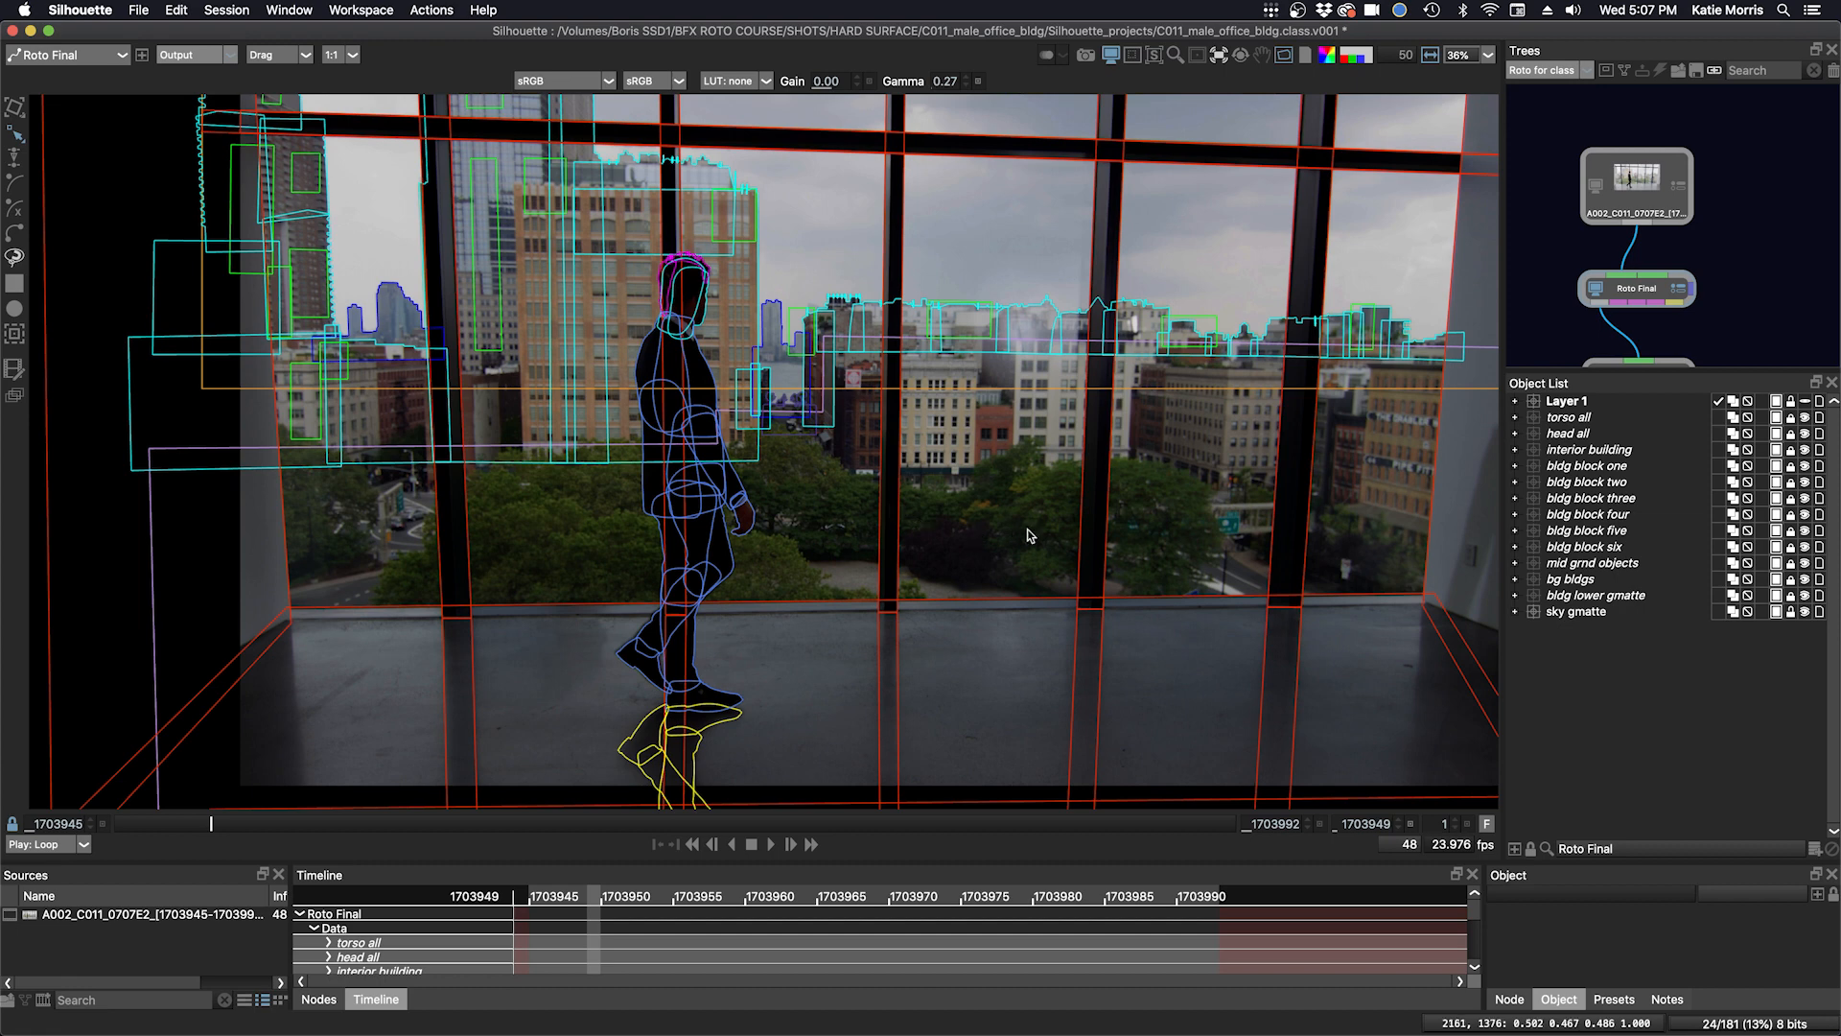
{"action": "left_click", "coordinate": [1806, 597]}
{"action": "left_click", "coordinate": [1805, 596]}
{"action": "left_click", "coordinate": [1805, 613]}
{"action": "left_click", "coordinate": [1805, 613]}
{"action": "left_click_drag", "start_coordinate": [932, 346], "coordinate": [870, 436]}
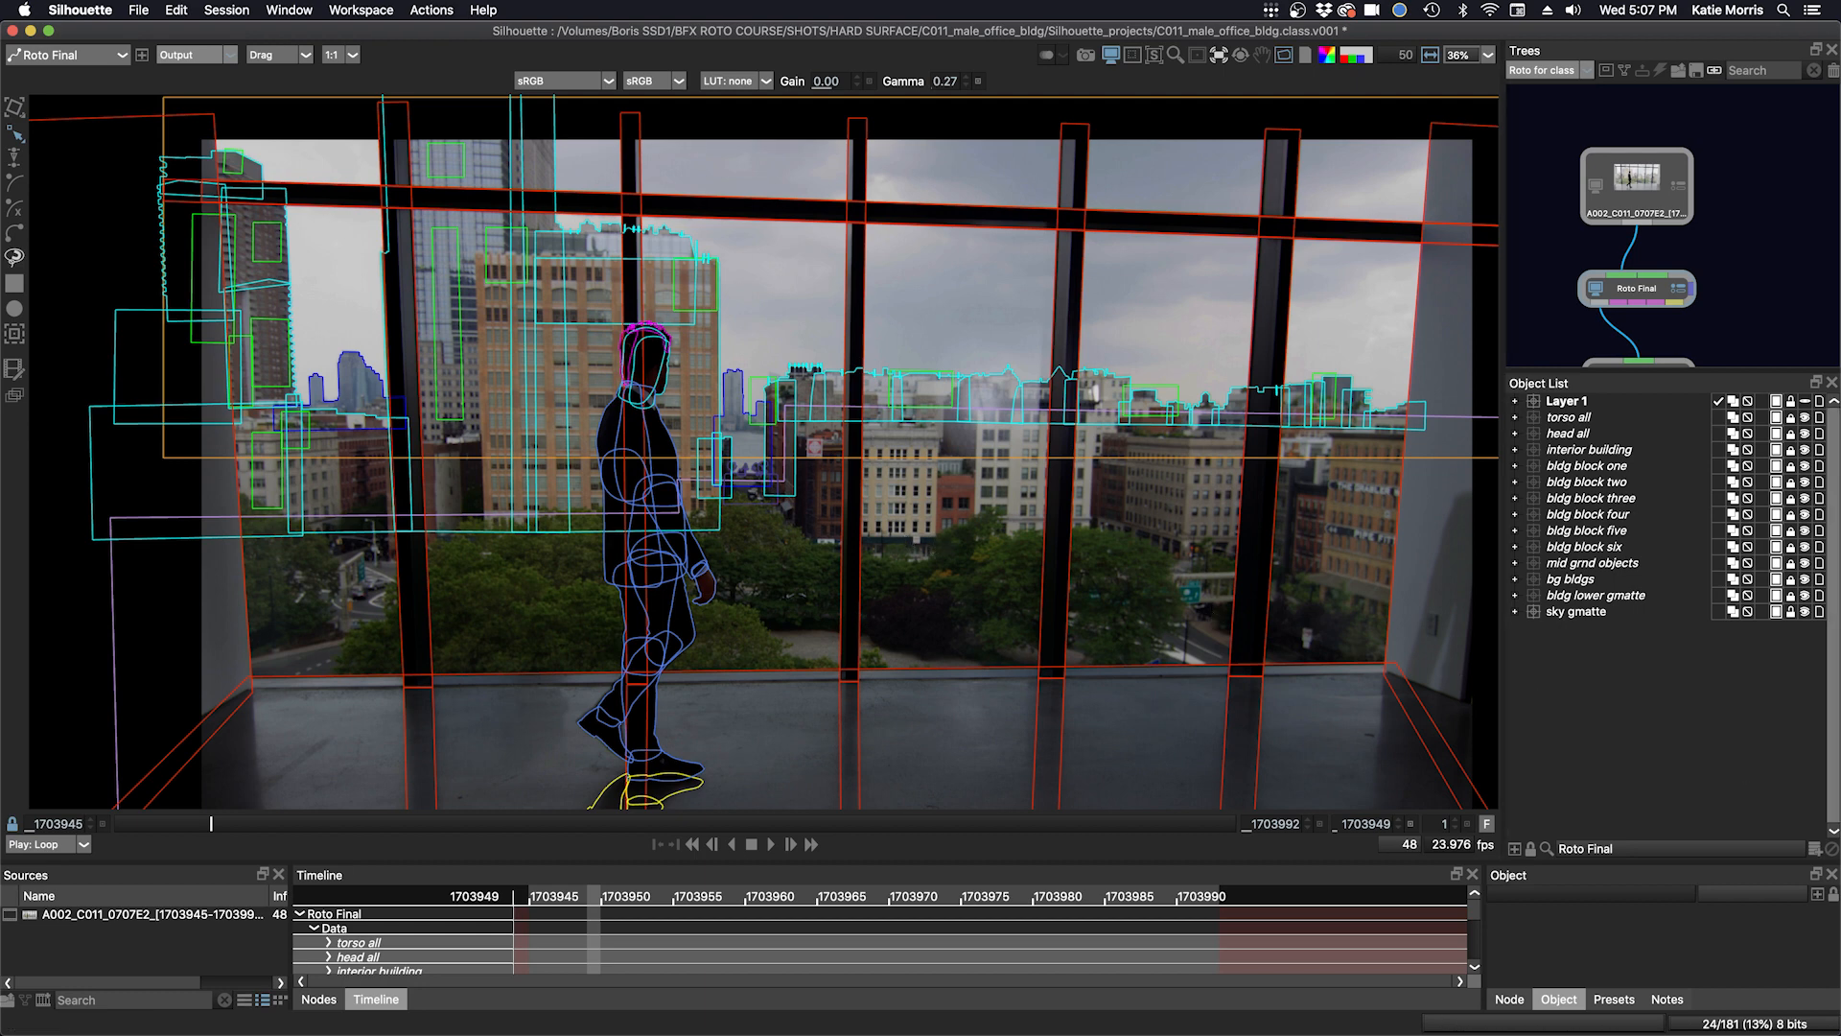
- Select all green-outlined tracking shapes in the building block layers by outline color, hide them, and play the shot with the remaining splines
{"action": "left_click", "coordinate": [1516, 466]}
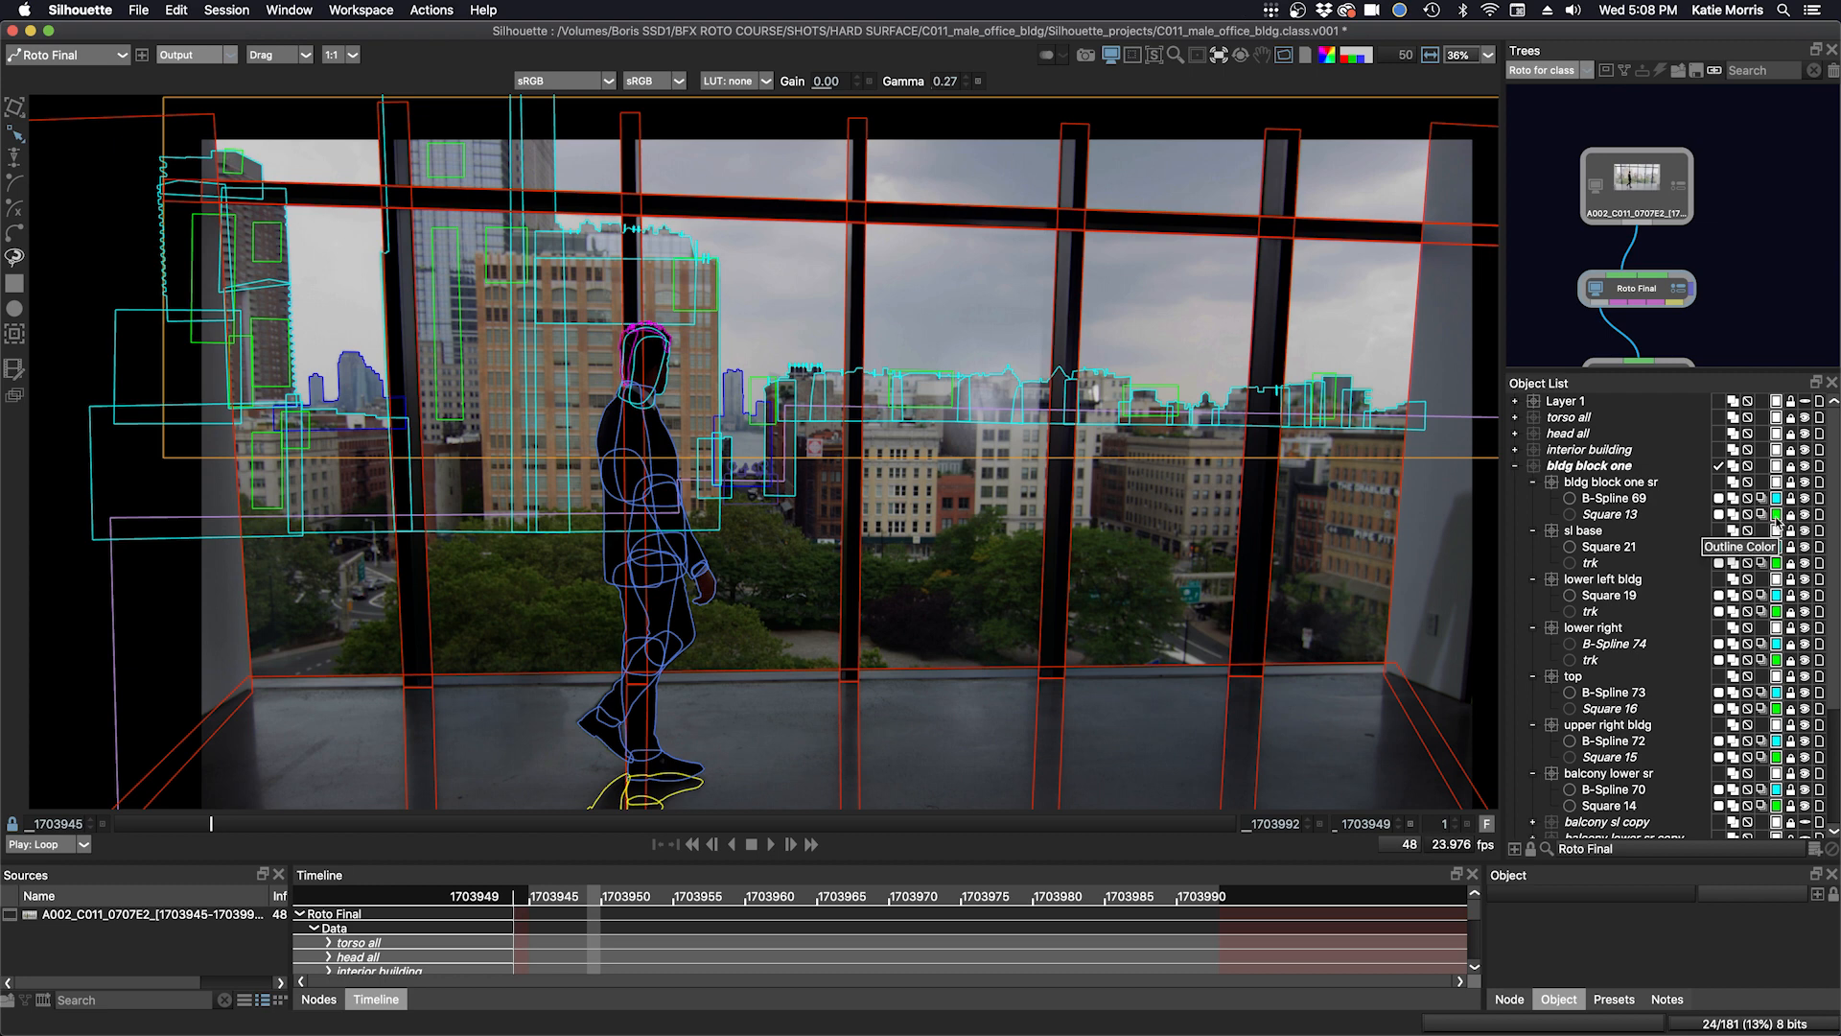
{"action": "left_click", "coordinate": [1778, 515]}
{"action": "key", "text": "F2"}
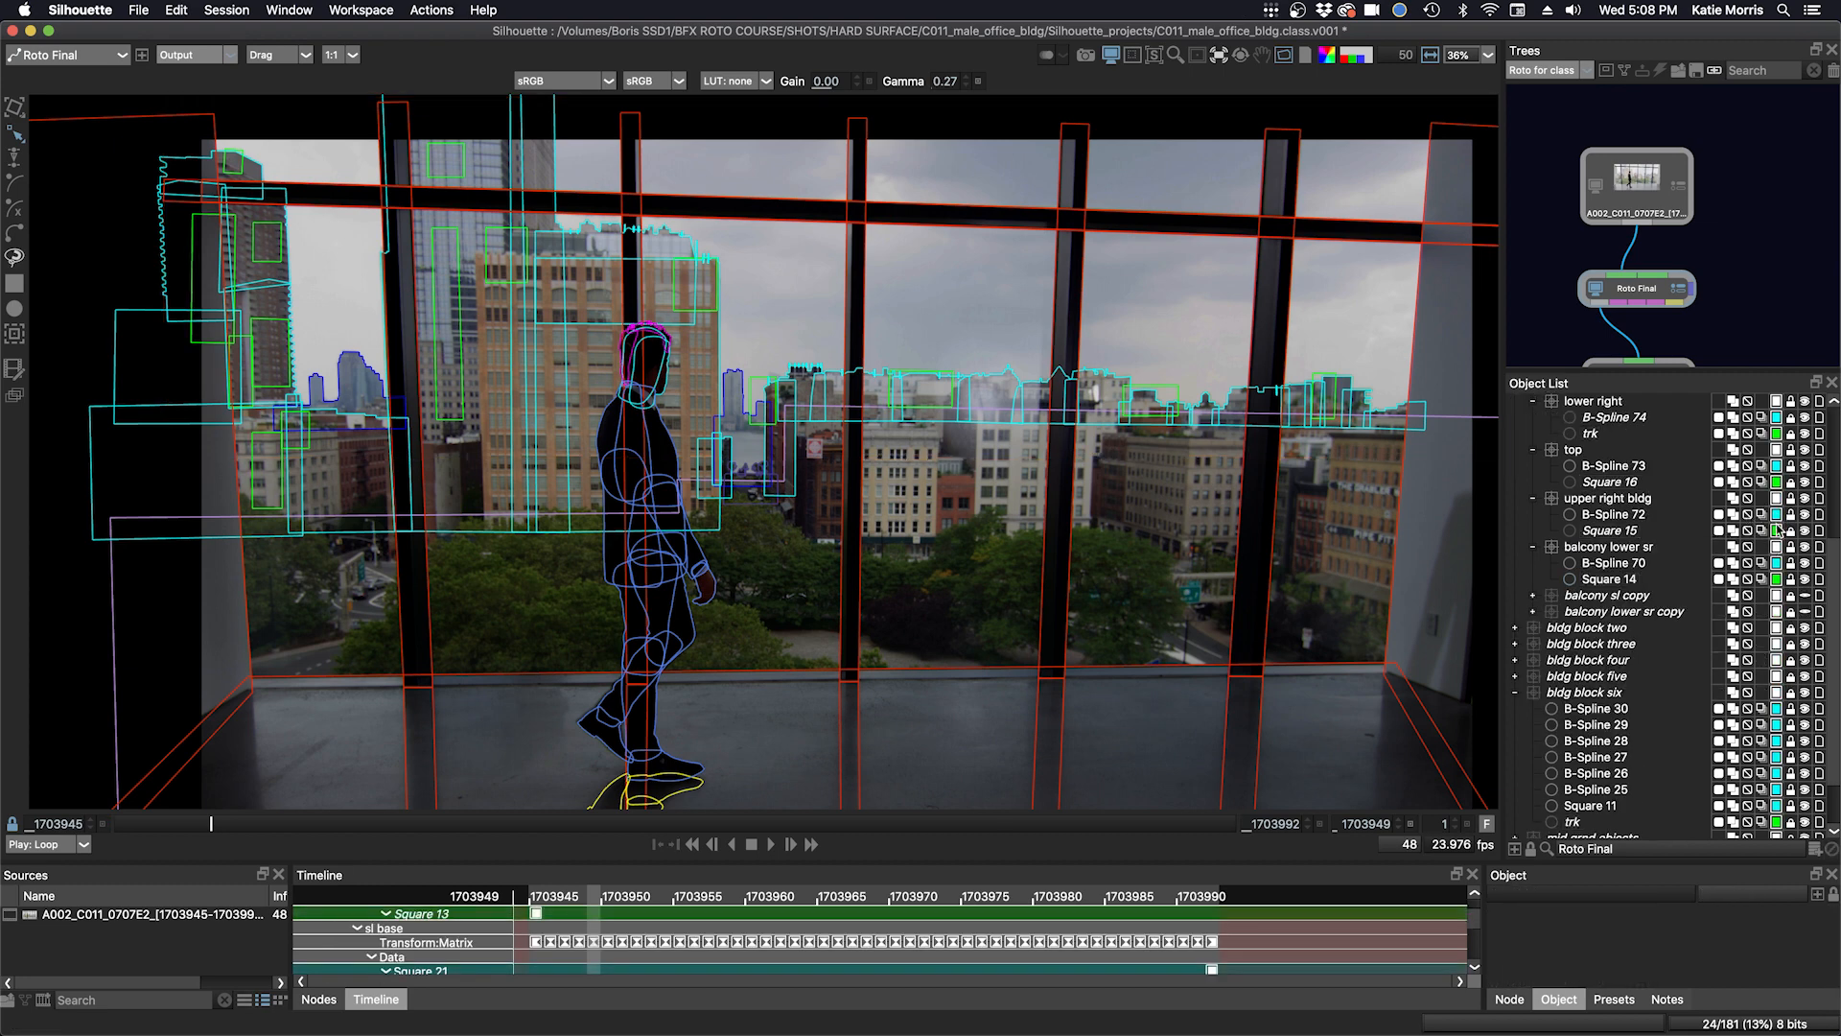
{"action": "left_click", "coordinate": [1777, 530]}
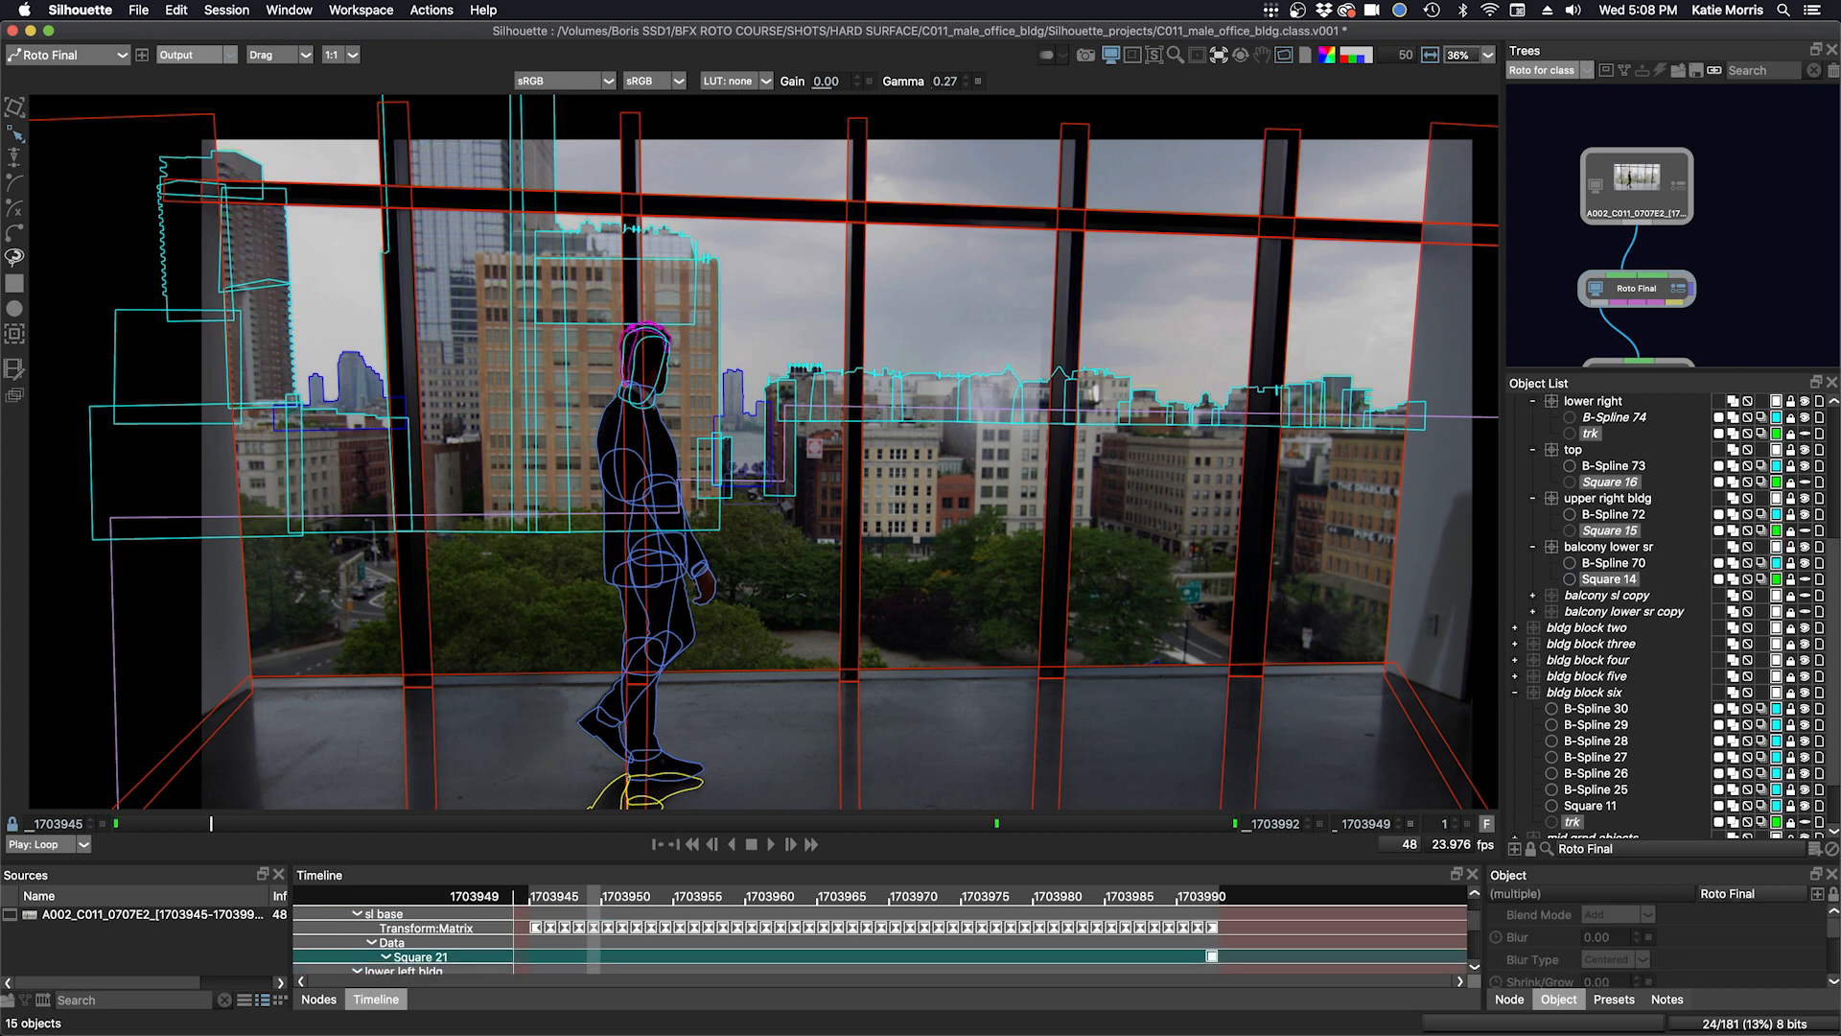
{"action": "left_click_drag", "start_coordinate": [1275, 505], "coordinate": [1201, 461]}
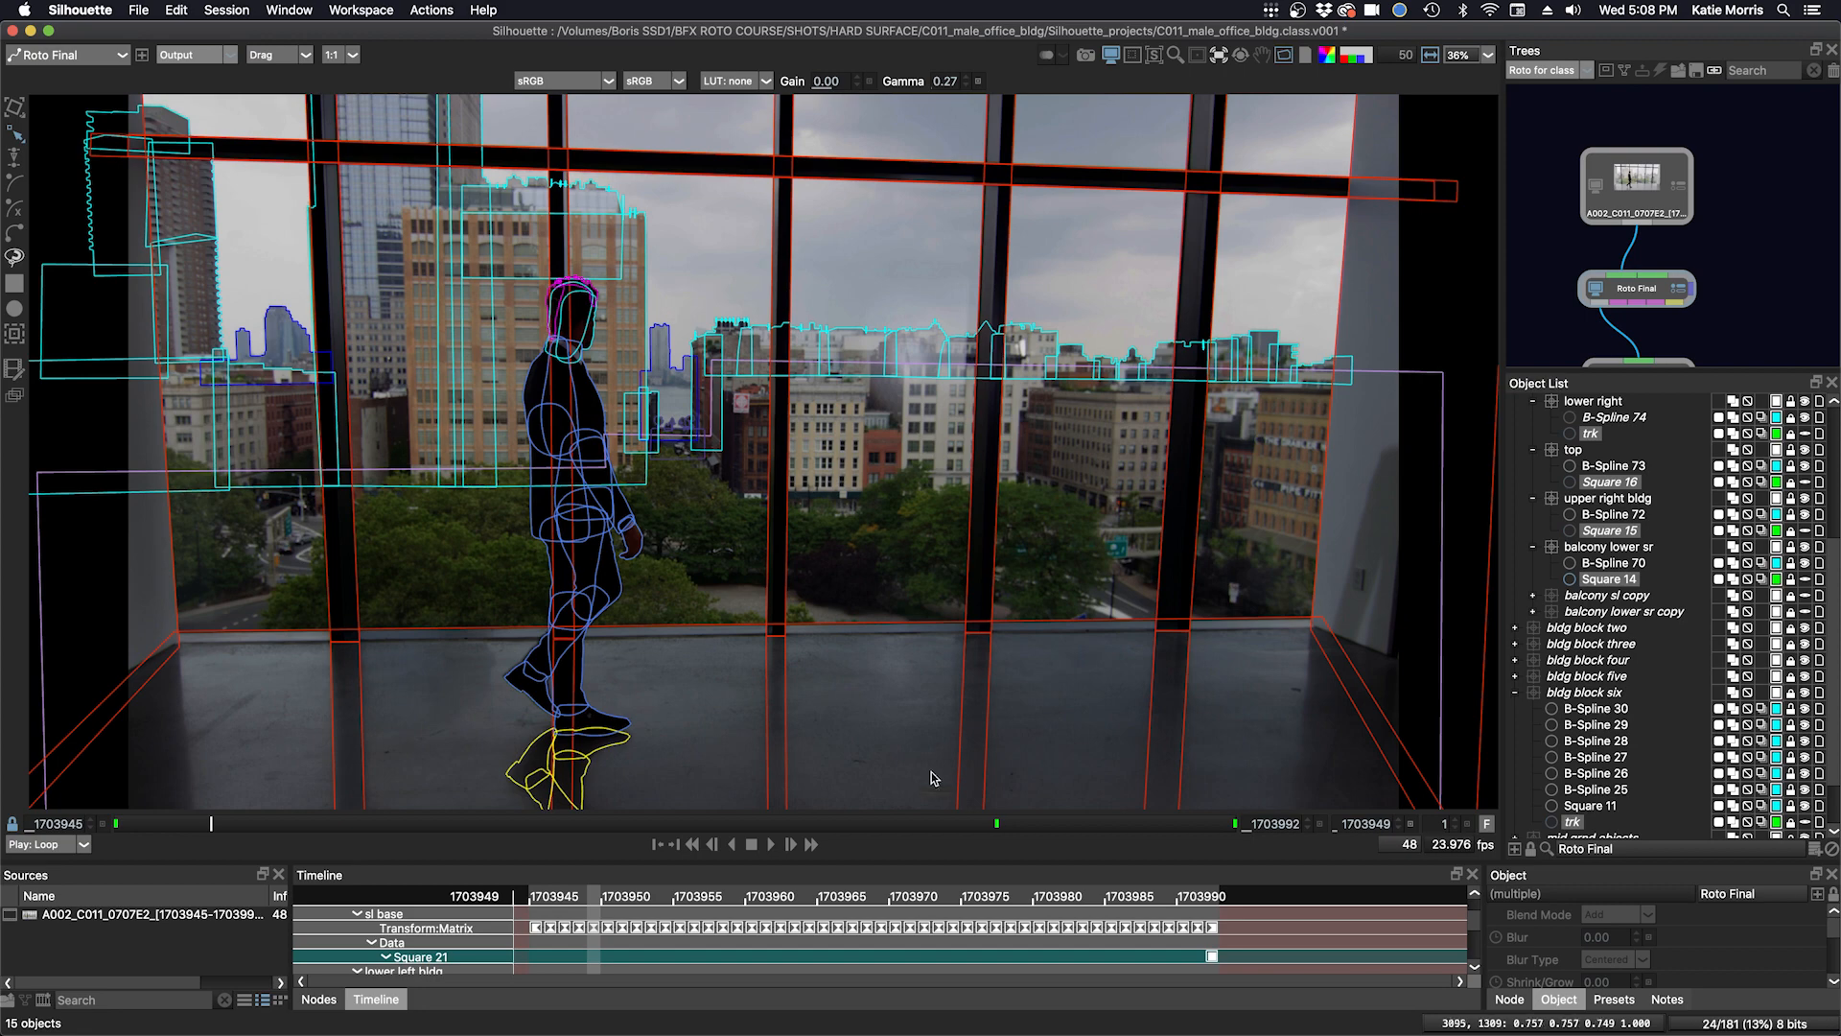
{"action": "left_click", "coordinate": [771, 844]}
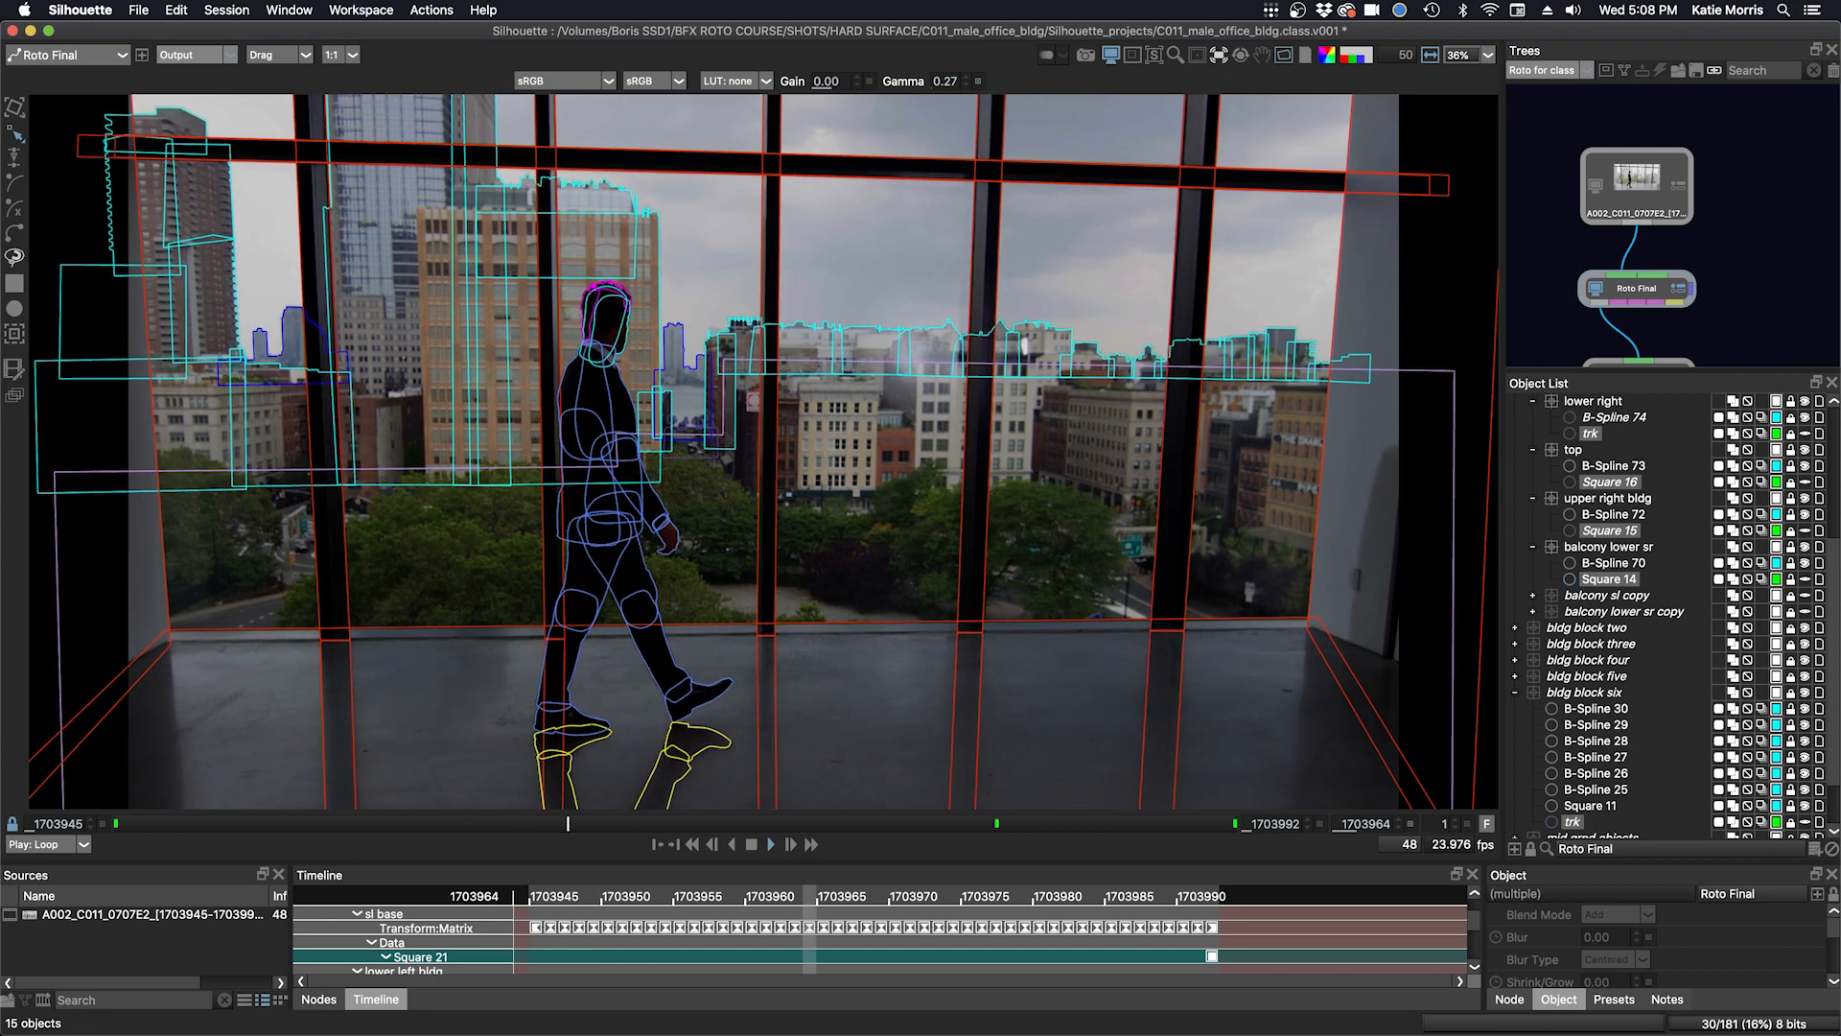